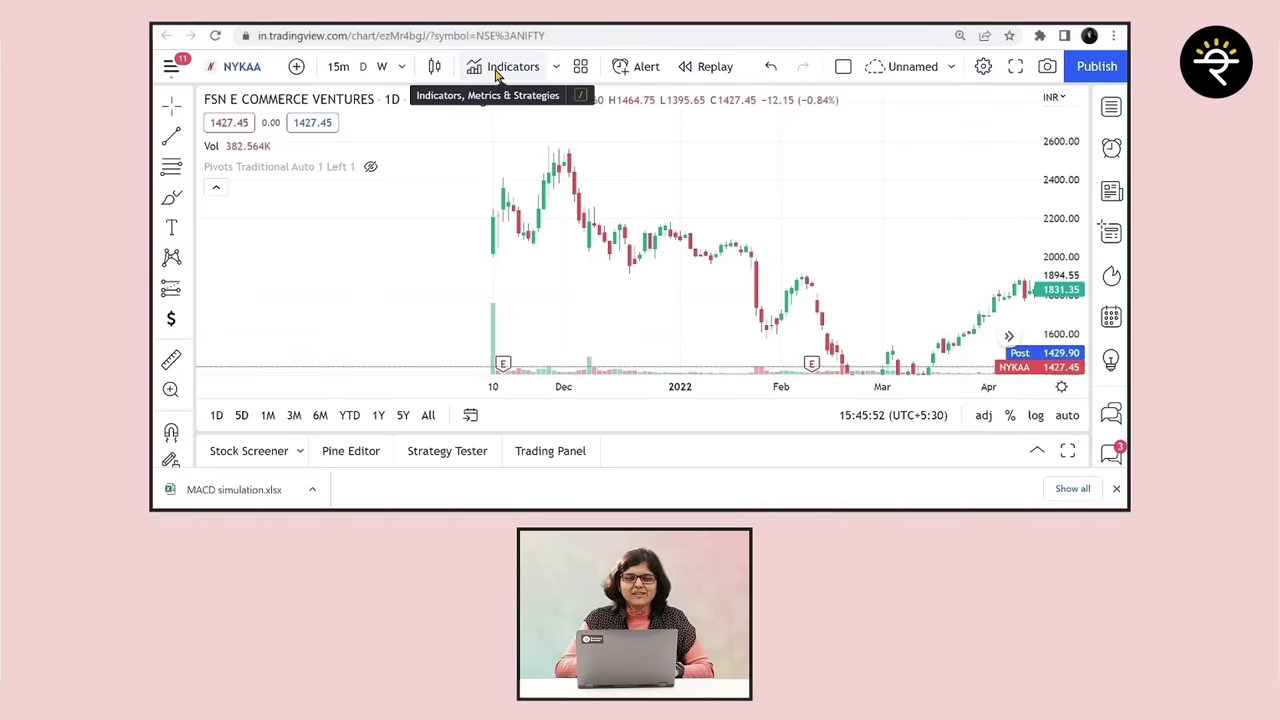
# Add the Moving Average Convergence Divergence indicator to the NYKAA daily chart and maximize its pane
pyautogui.click(495, 72)
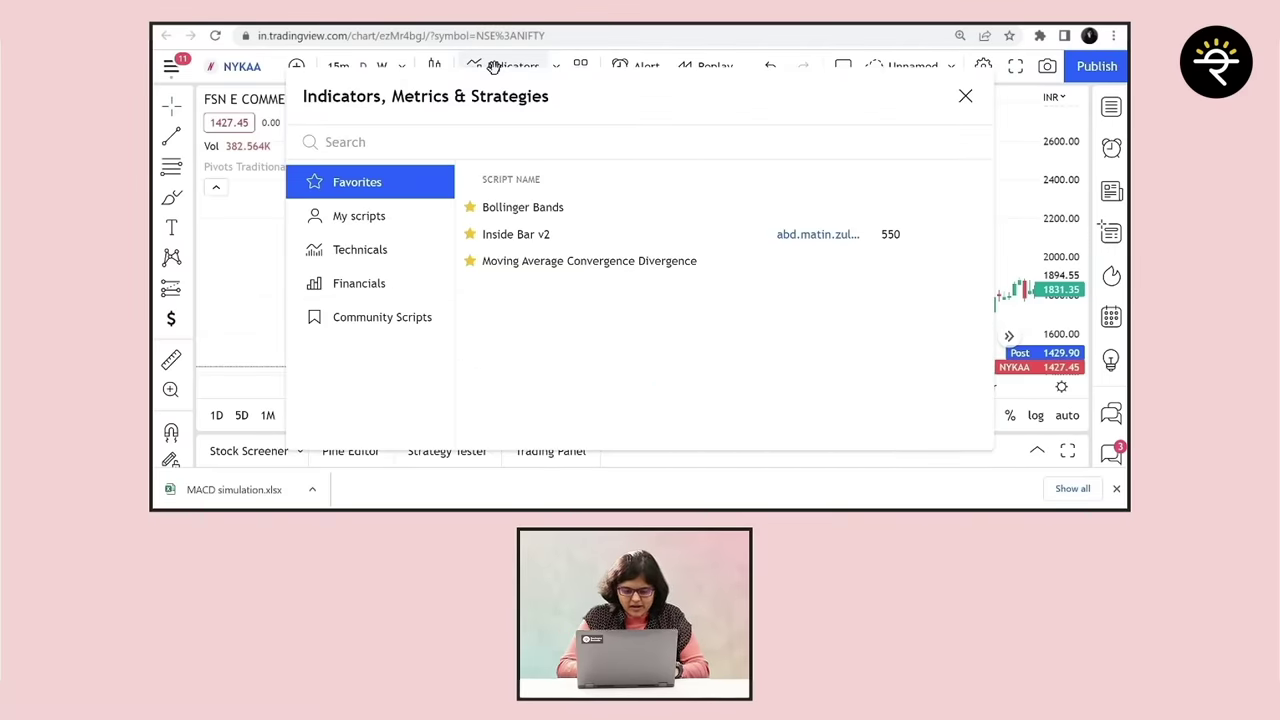
pyautogui.write('macd')
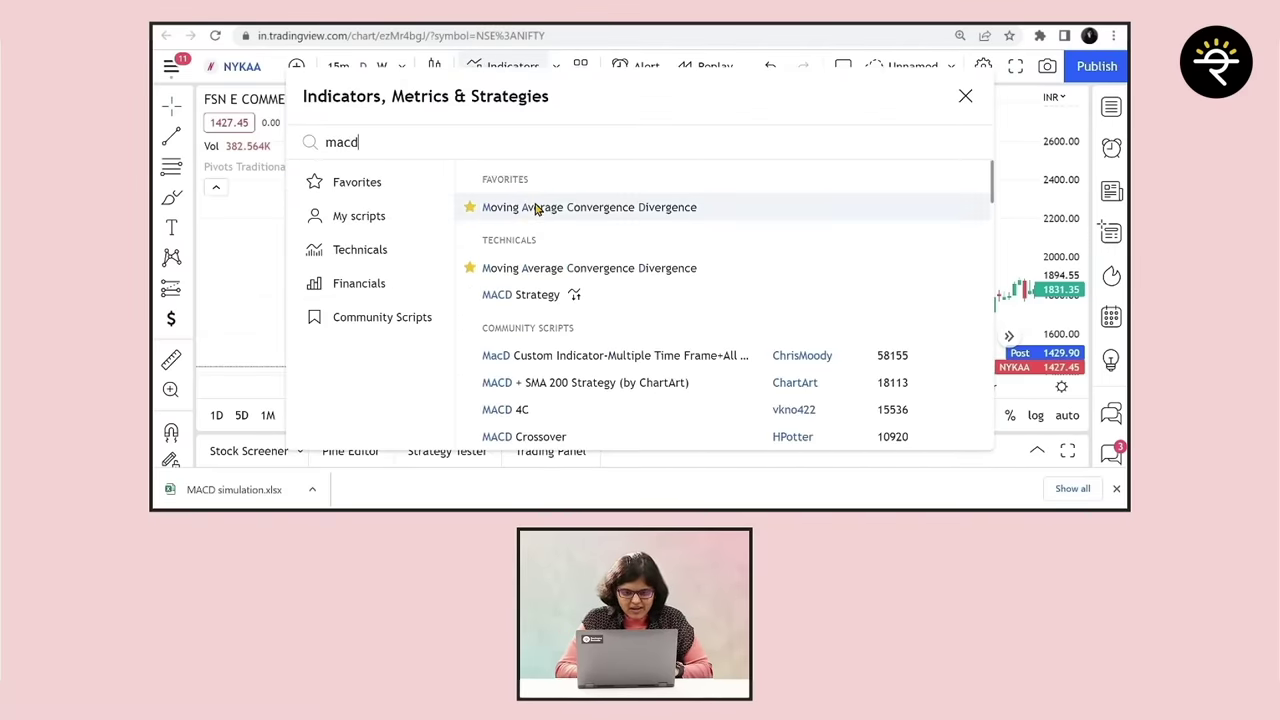
pyautogui.click(535, 207)
pyautogui.click(237, 257)
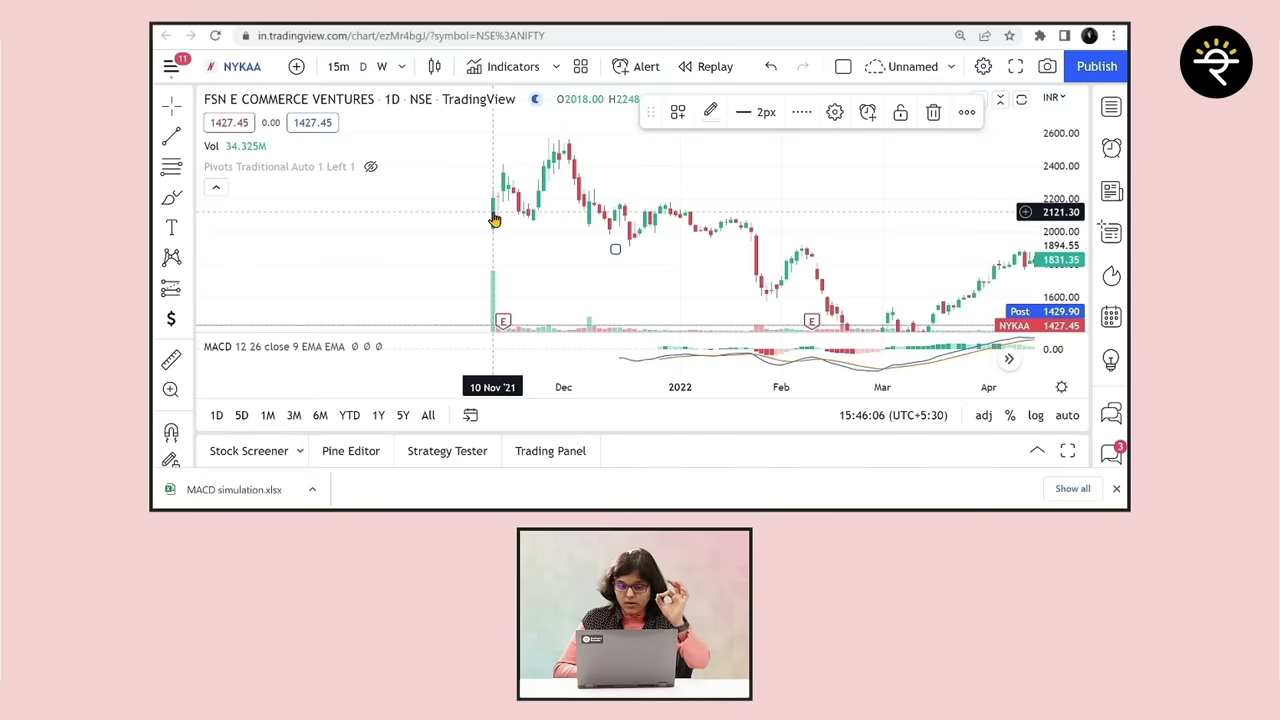
pyautogui.doubleClick(491, 359)
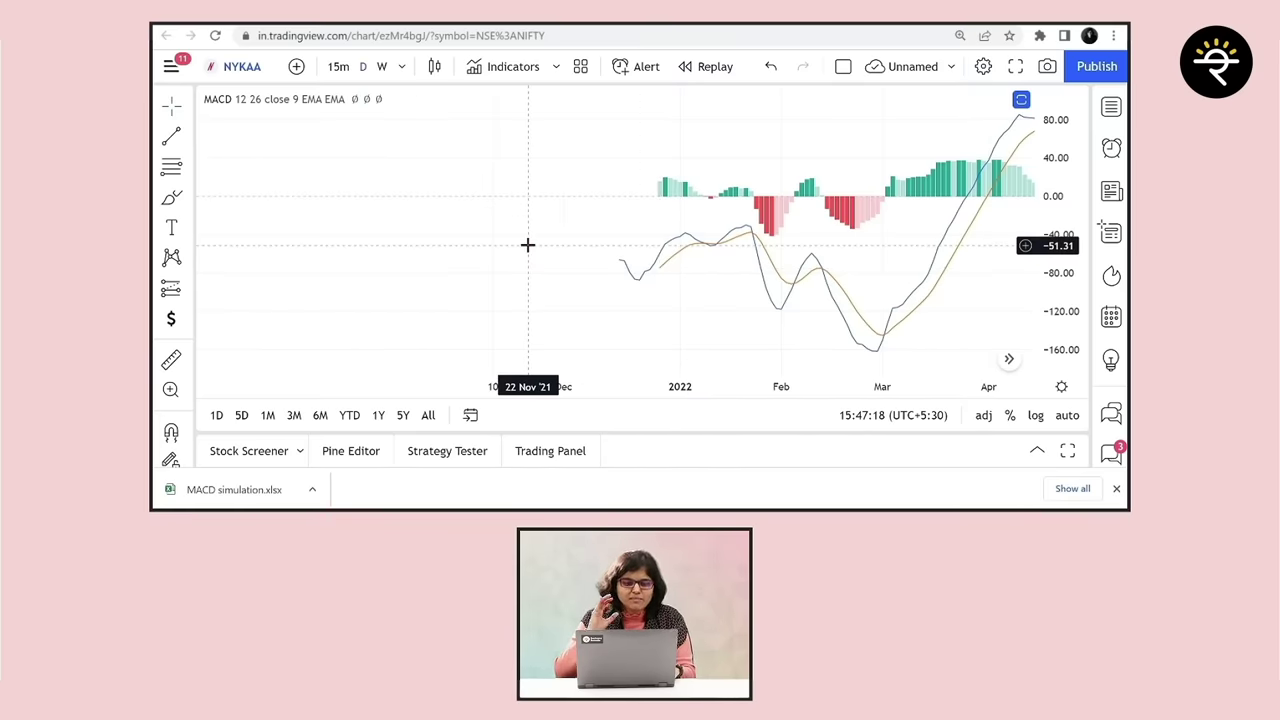
# Switch to the MACD simulation workbook in Excel and examine the day-to-day price changes over days 1 to 4
pyautogui.hotkey('alt', 'Tab')
pyautogui.scroll(10, 528, 244)
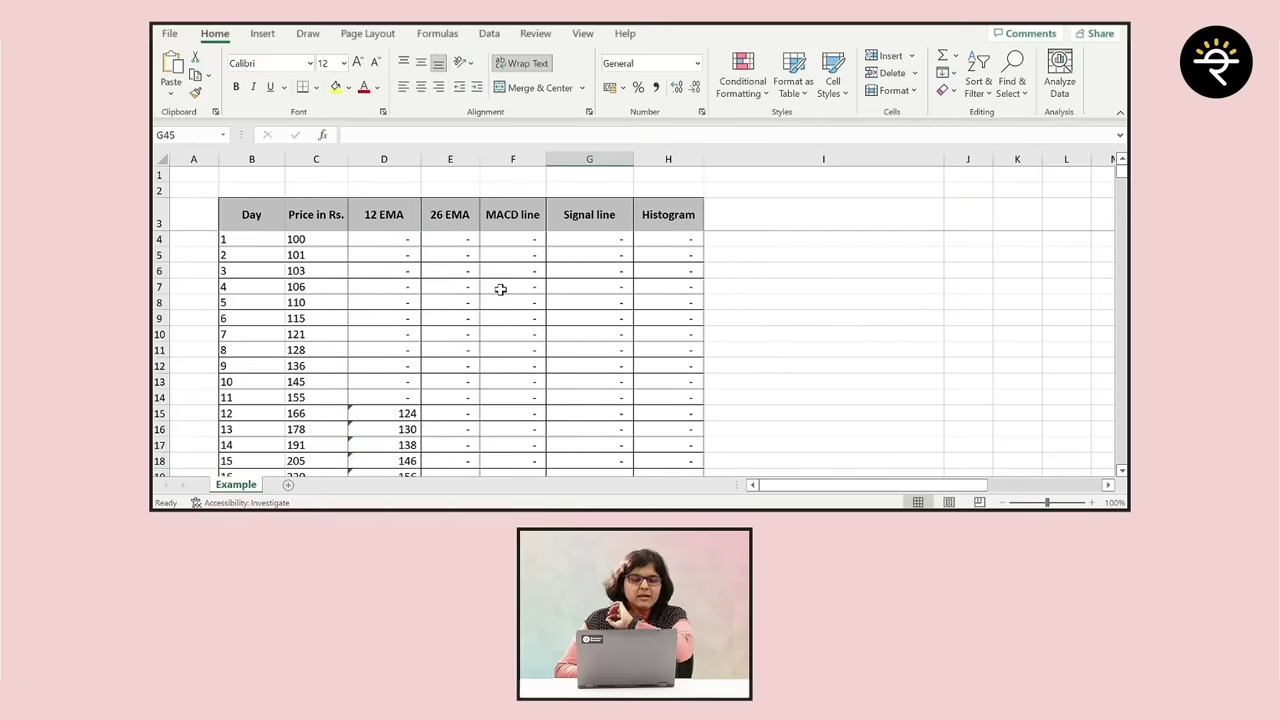
pyautogui.click(300, 240)
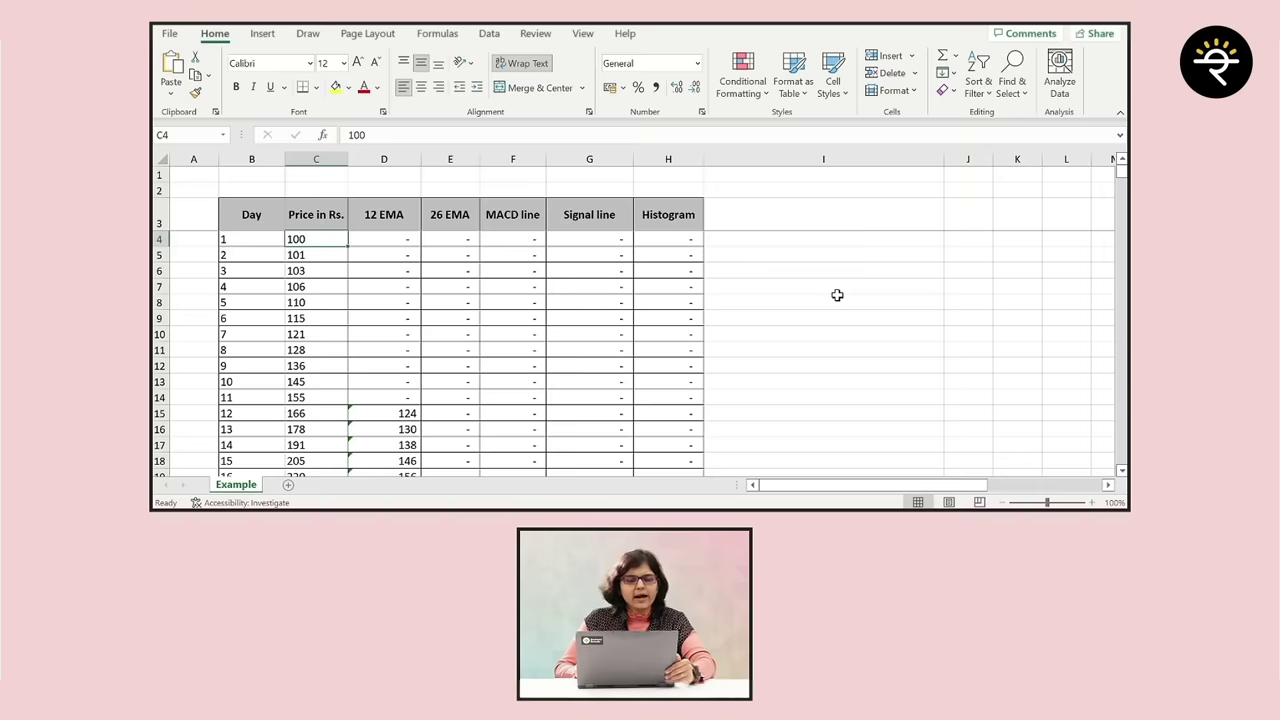
pyautogui.press('Down')
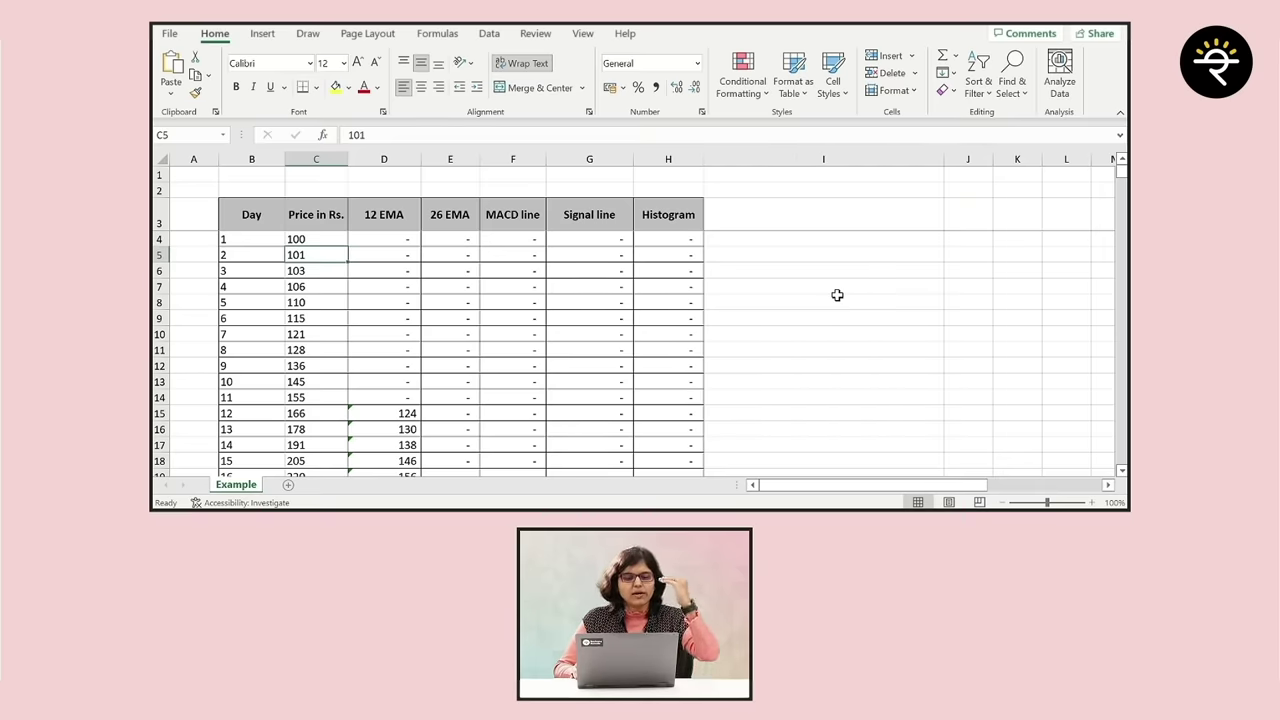
pyautogui.press('Down')
pyautogui.press('Down')
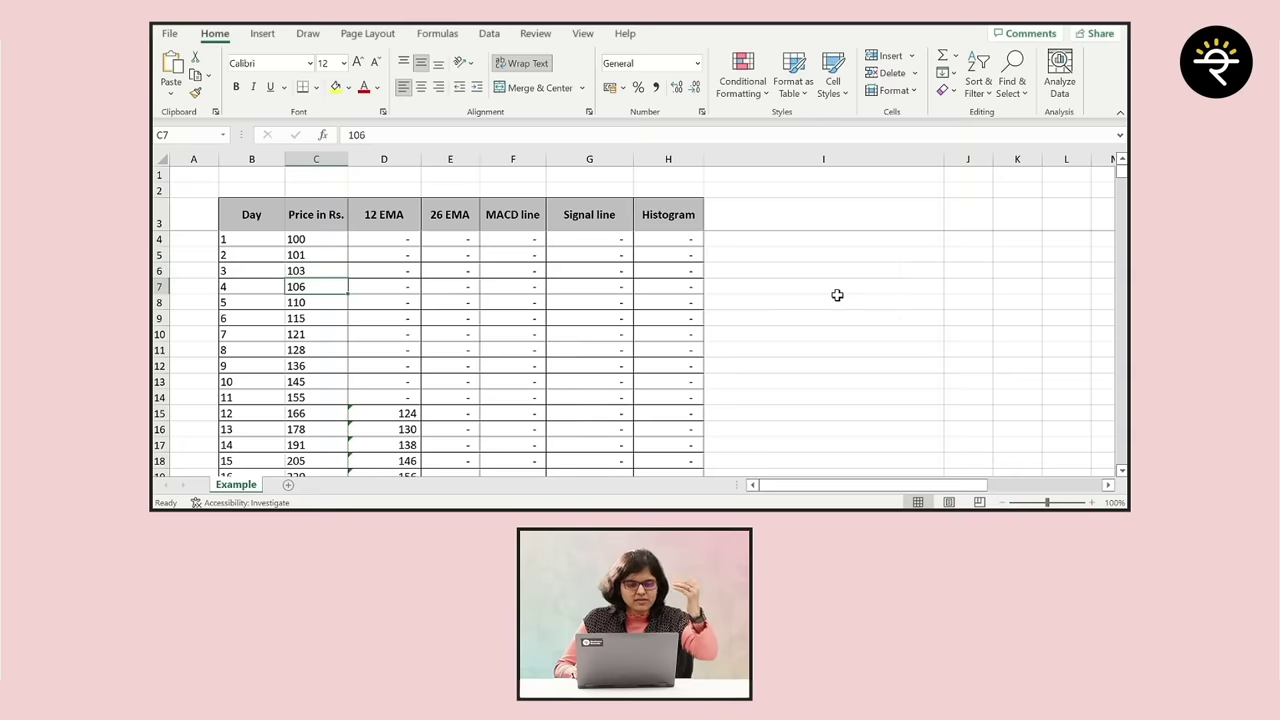
pyautogui.press('Up')
pyautogui.press('Up')
pyautogui.press('Up')
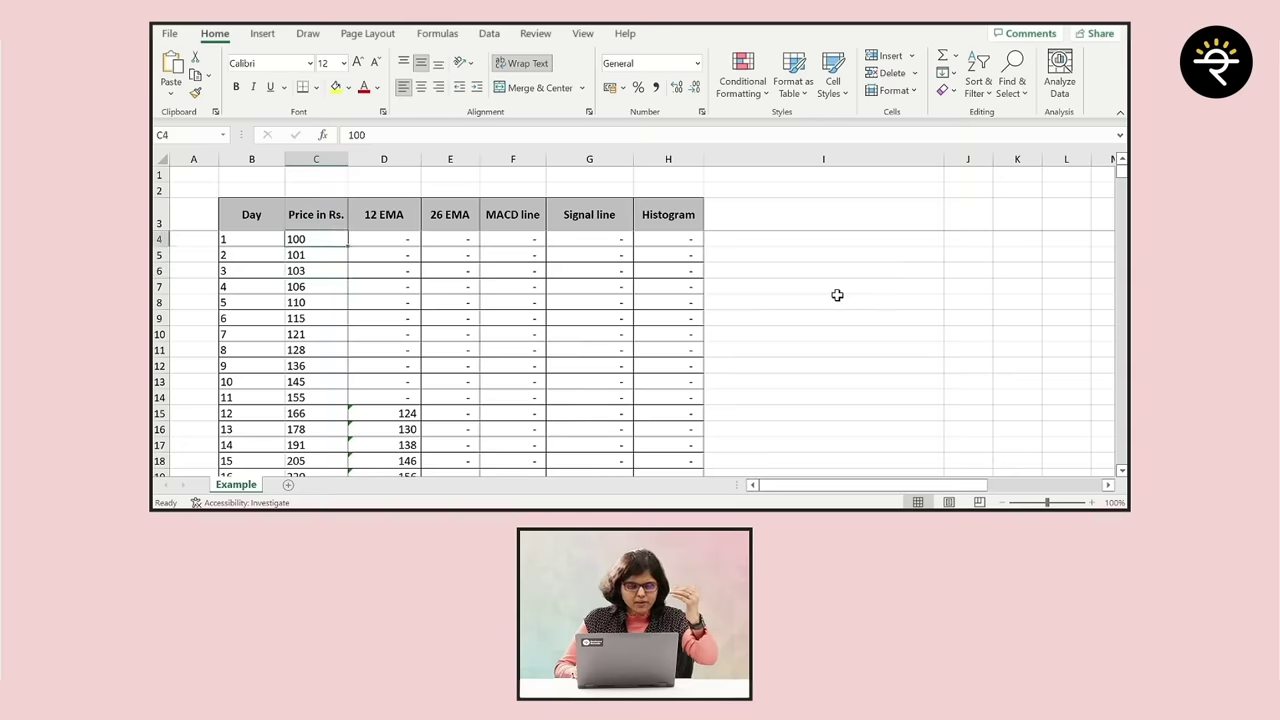
pyautogui.press('Down')
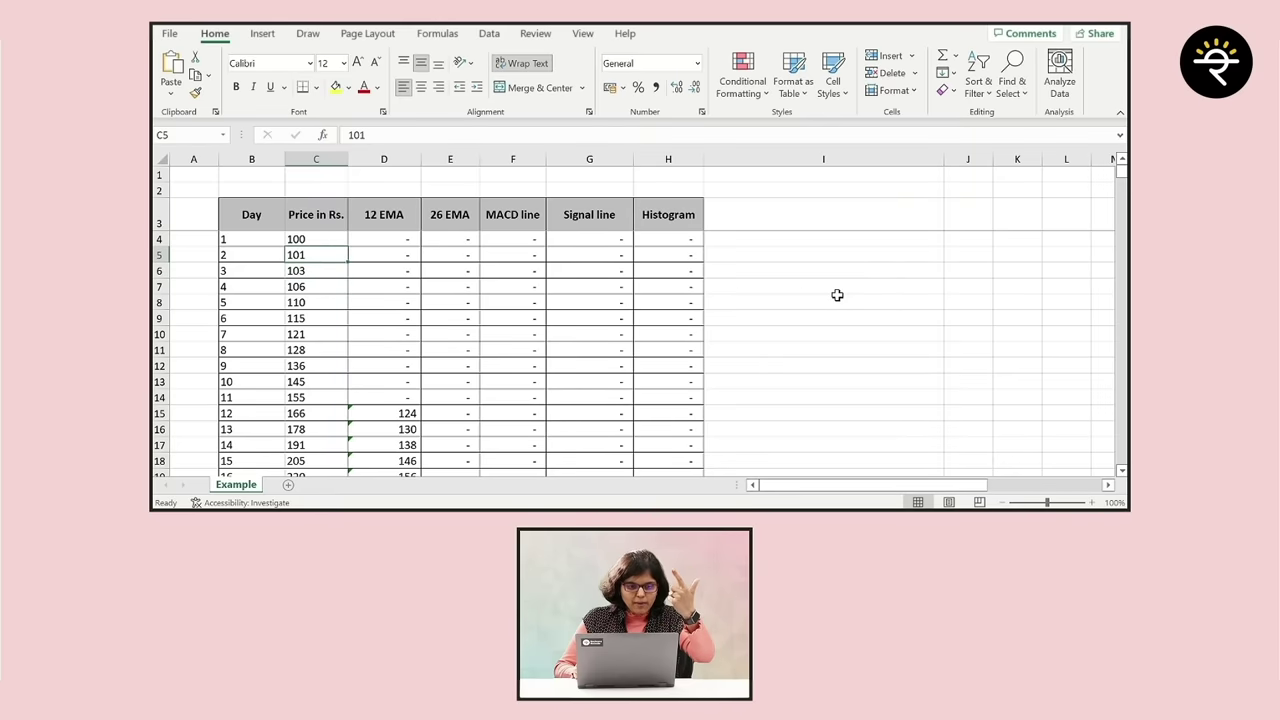
pyautogui.press('Down')
pyautogui.press('Down')
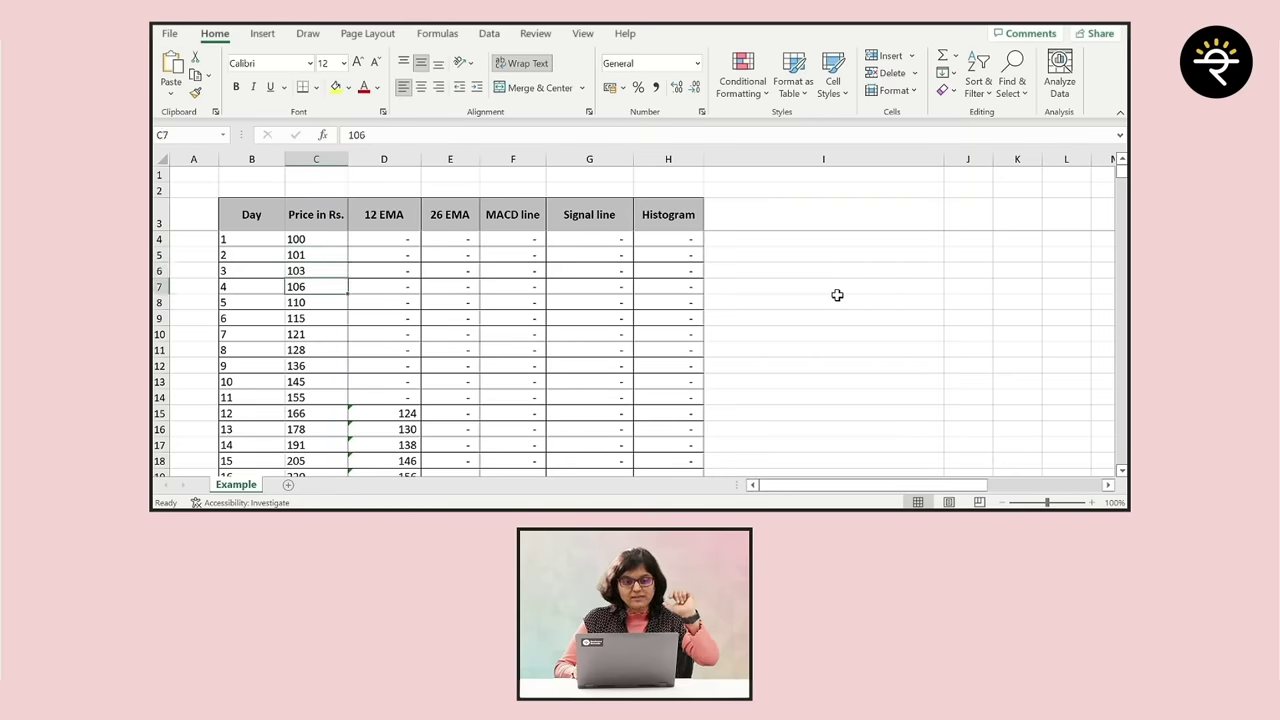
# Go through the price column from day 5 to day 18 to follow the daily increases
pyautogui.press('Down')
pyautogui.press('Down')
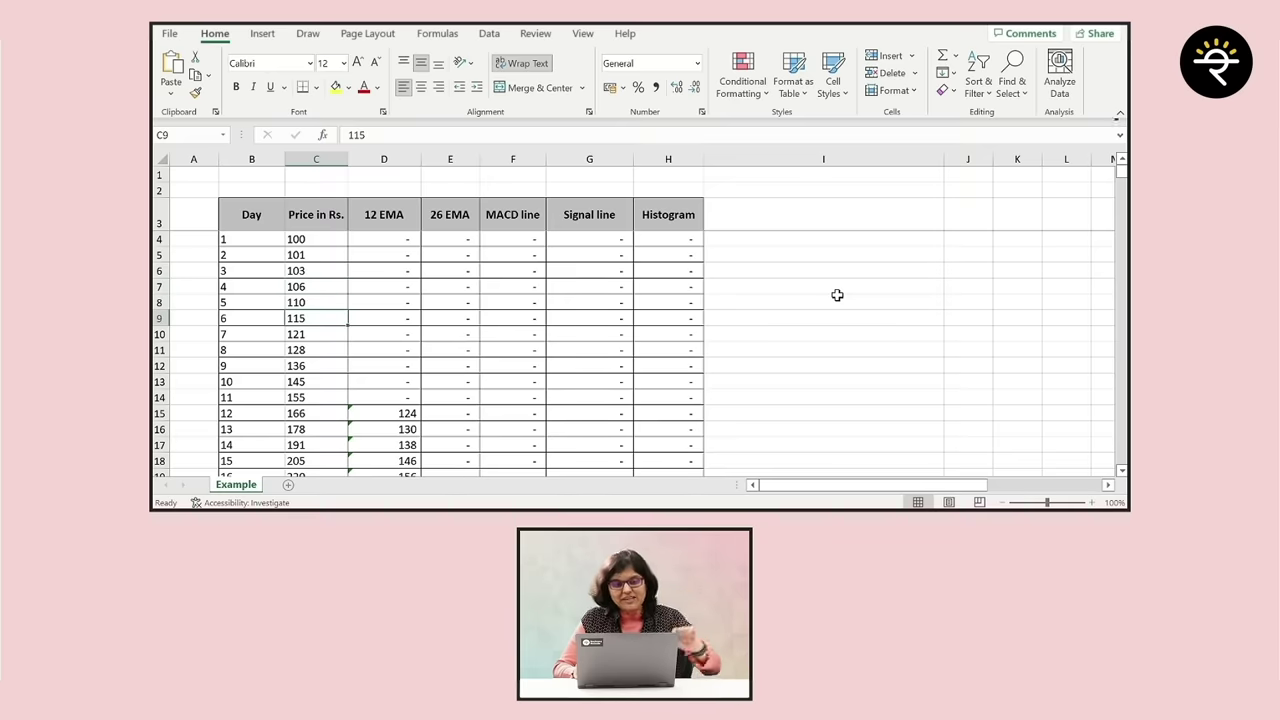
pyautogui.press('Down')
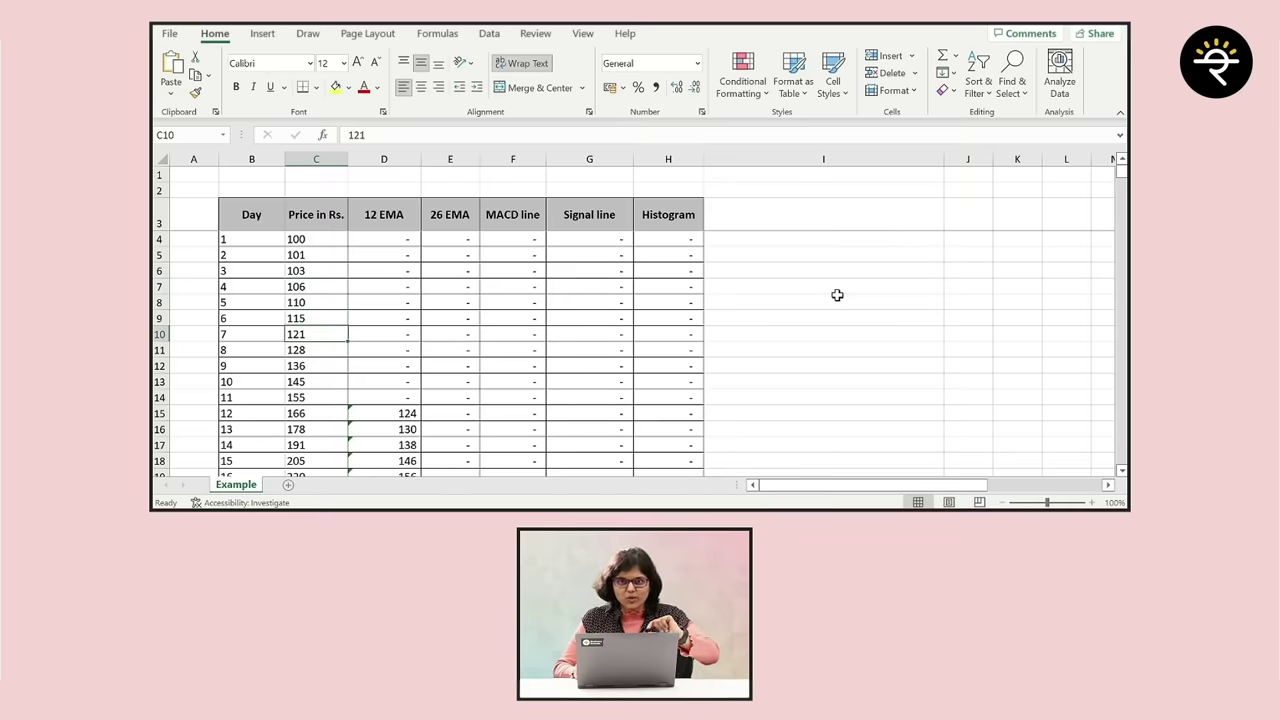
pyautogui.press('Down')
pyautogui.press('Down')
pyautogui.press('Down')
pyautogui.press('Down')
pyautogui.press('Down')
pyautogui.press('Down')
pyautogui.press('Down')
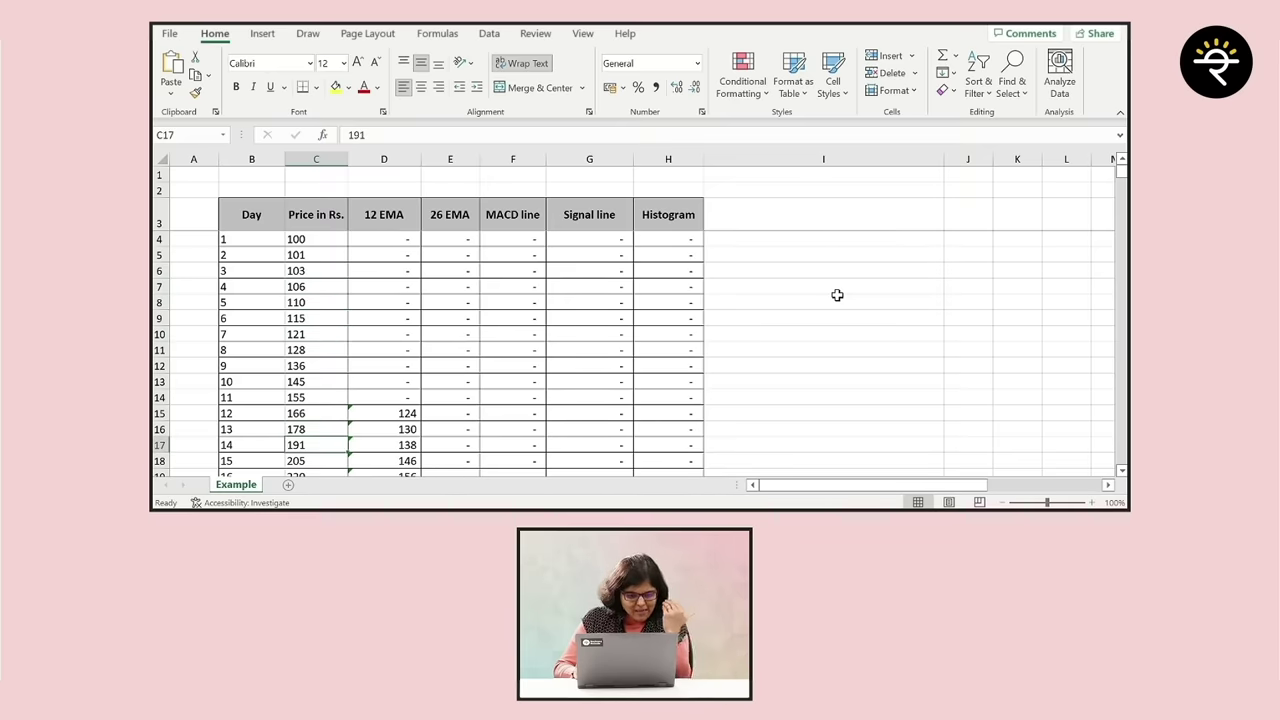
pyautogui.press('Down')
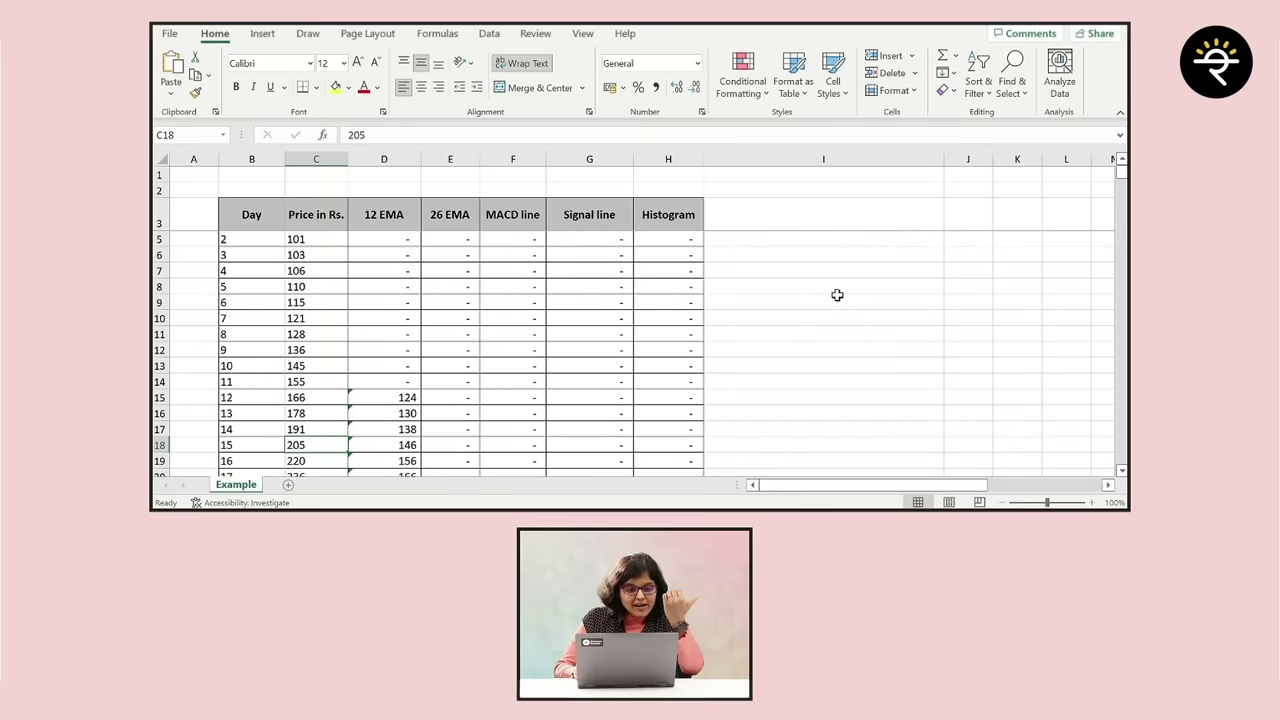
pyautogui.press('Down')
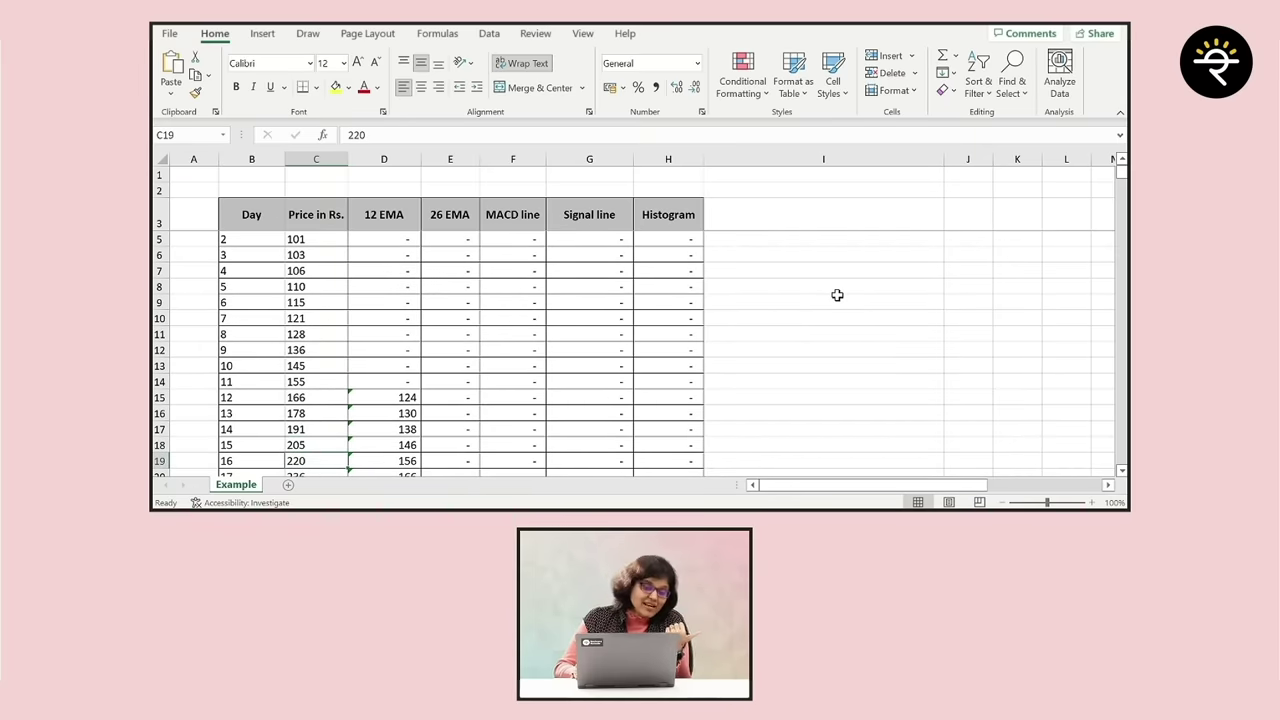
pyautogui.press('Down')
pyautogui.press('Down')
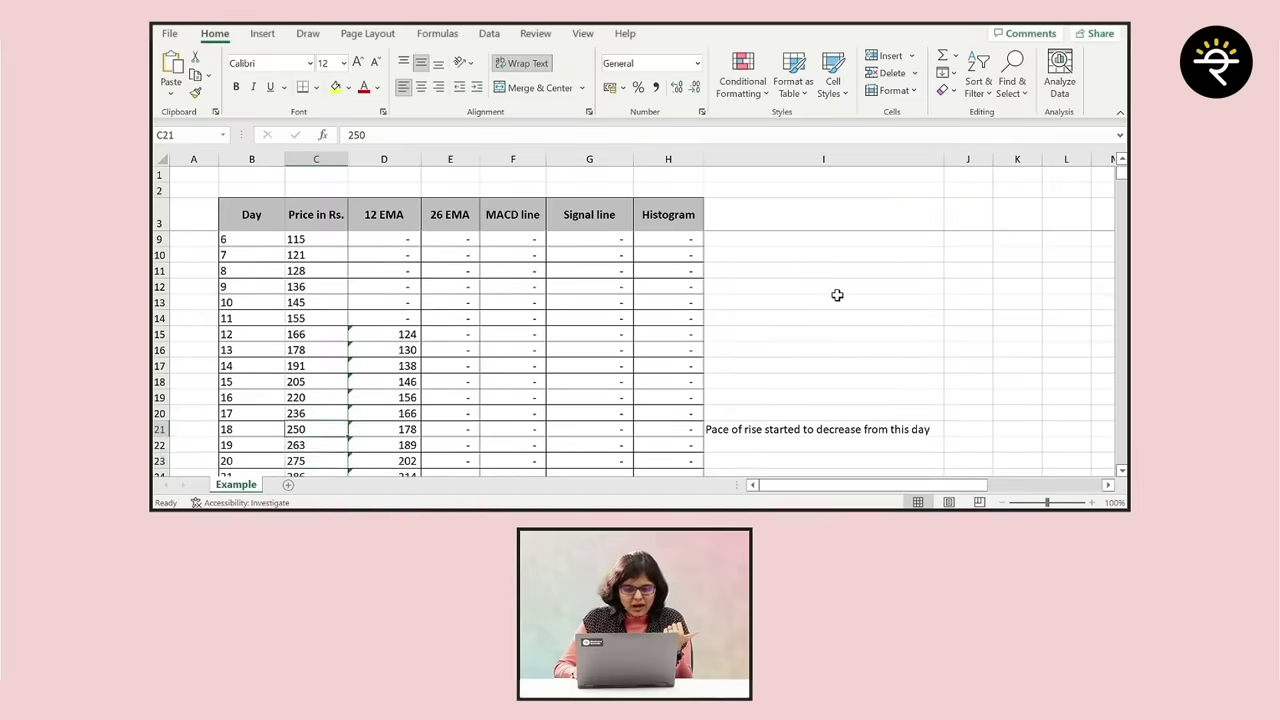
# Compare the prices of days 16, 17 and 18 to examine the pace of rise around day 18
pyautogui.press('Up')
pyautogui.press('Up')
pyautogui.press('Up')
pyautogui.press('Down')
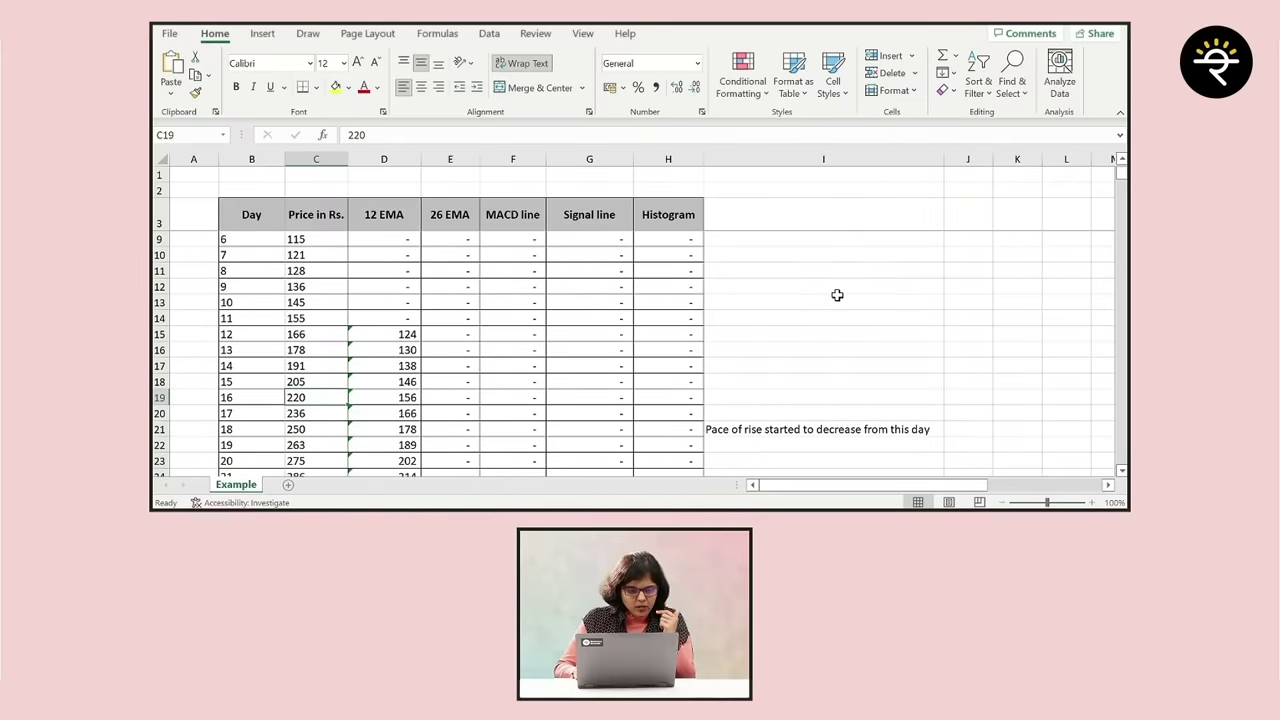
pyautogui.press('Down')
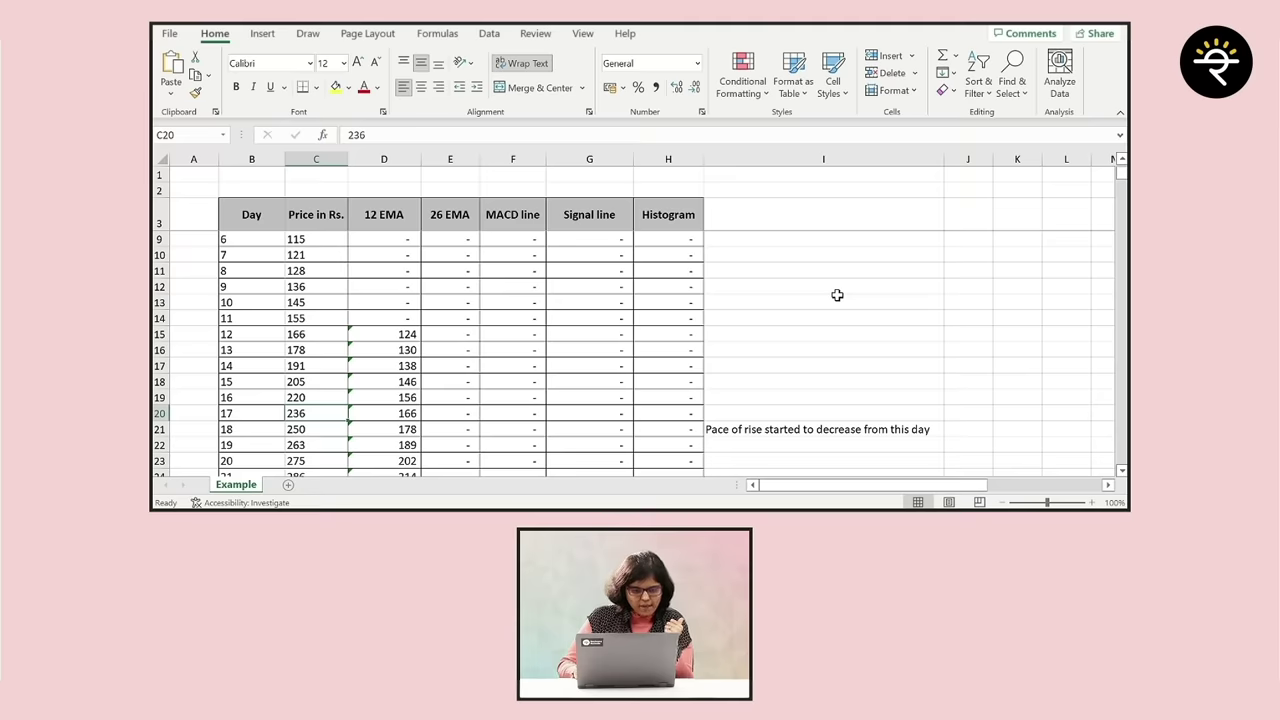
pyautogui.press('Down')
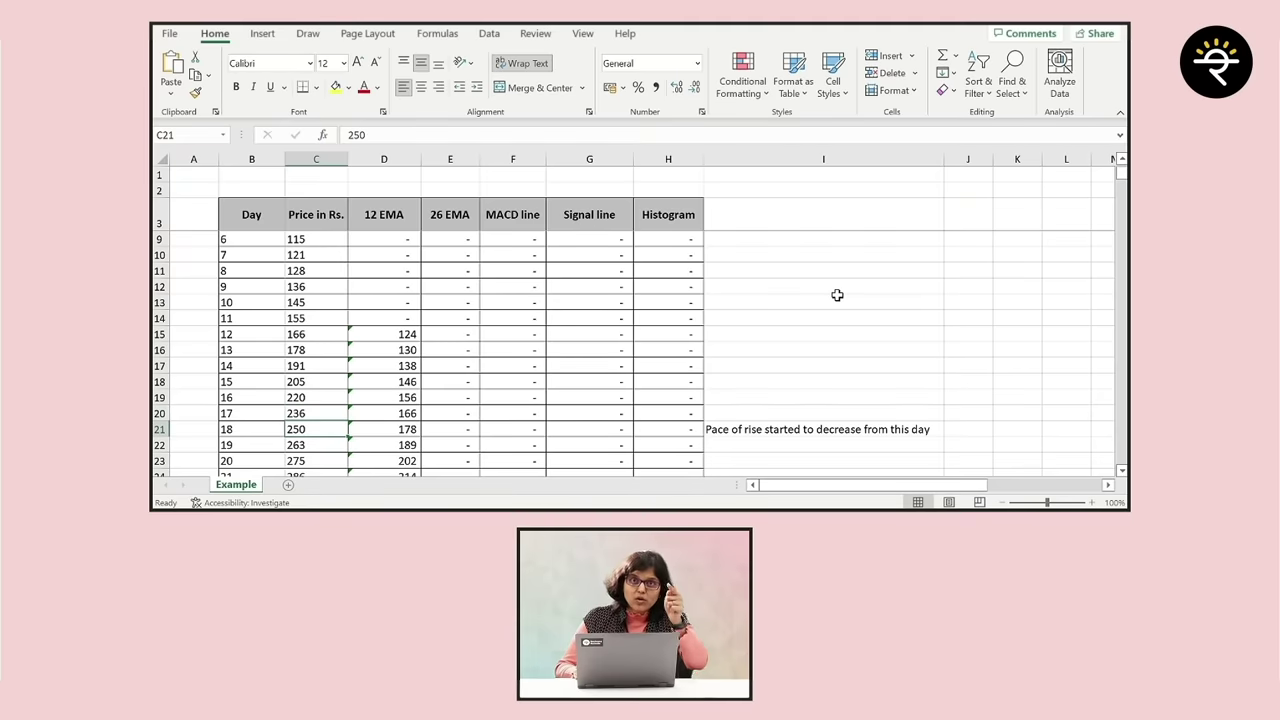
pyautogui.press('Up')
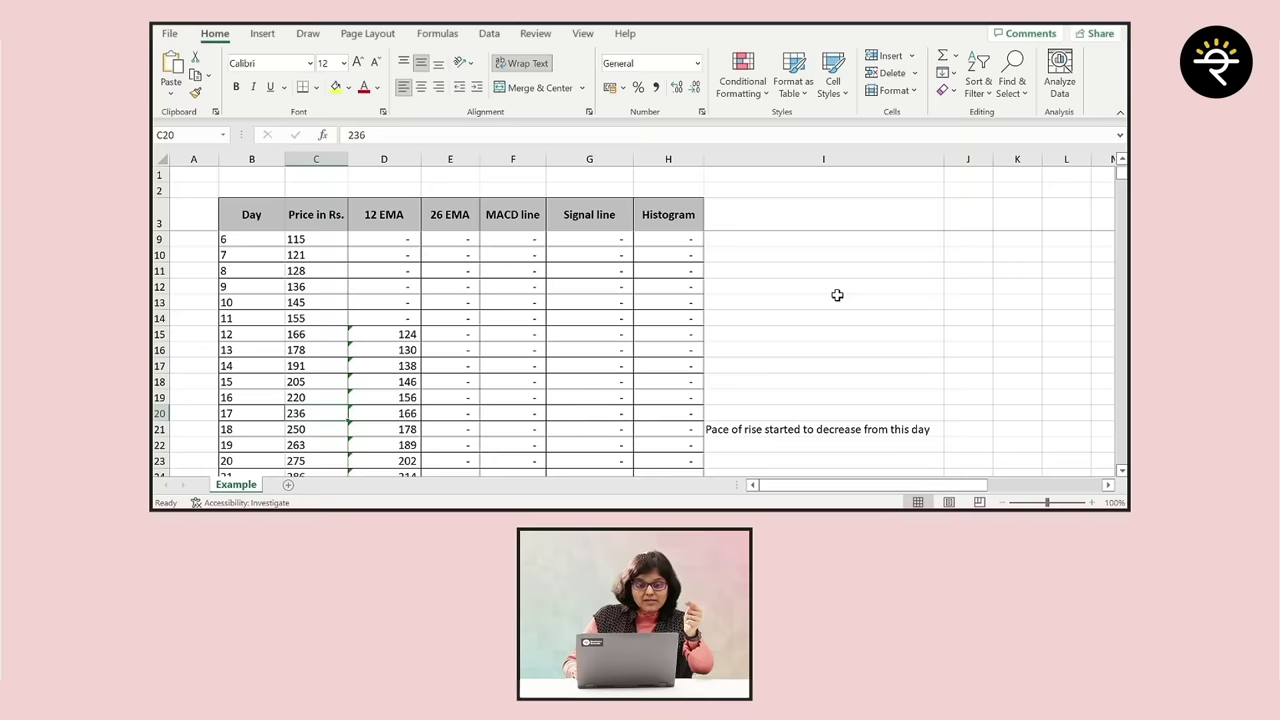
pyautogui.press('Down')
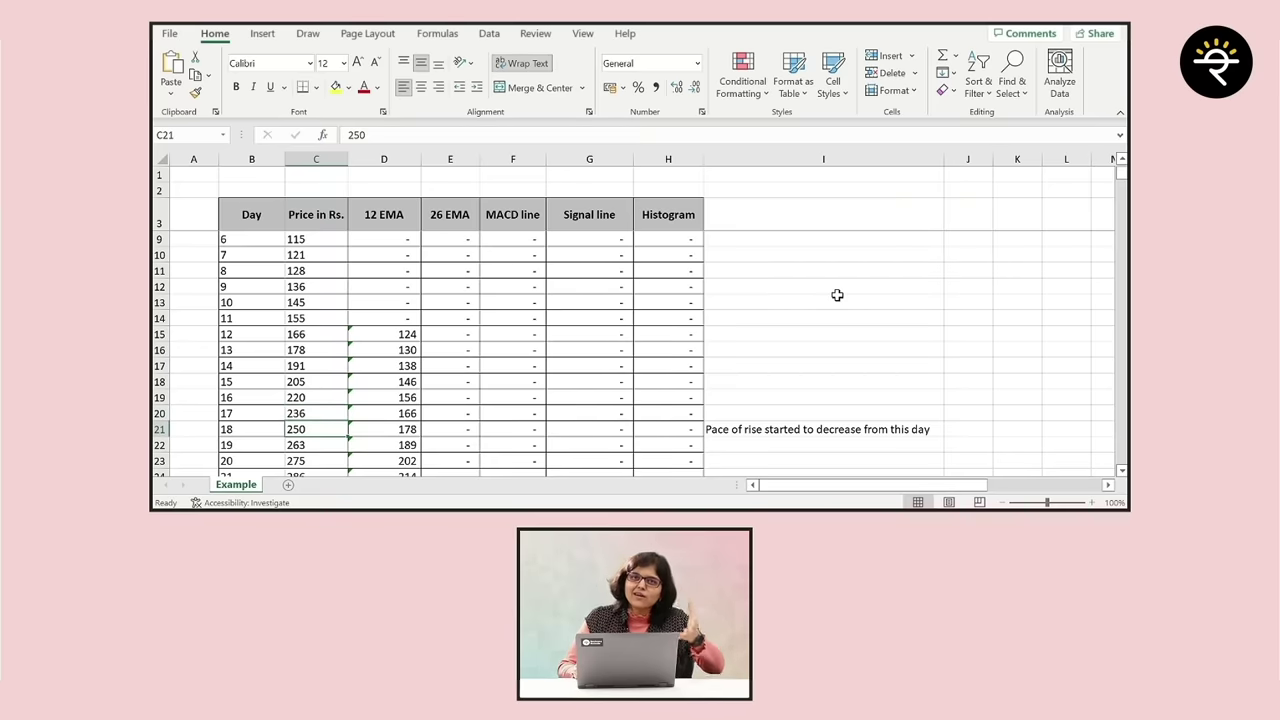
pyautogui.press('Up')
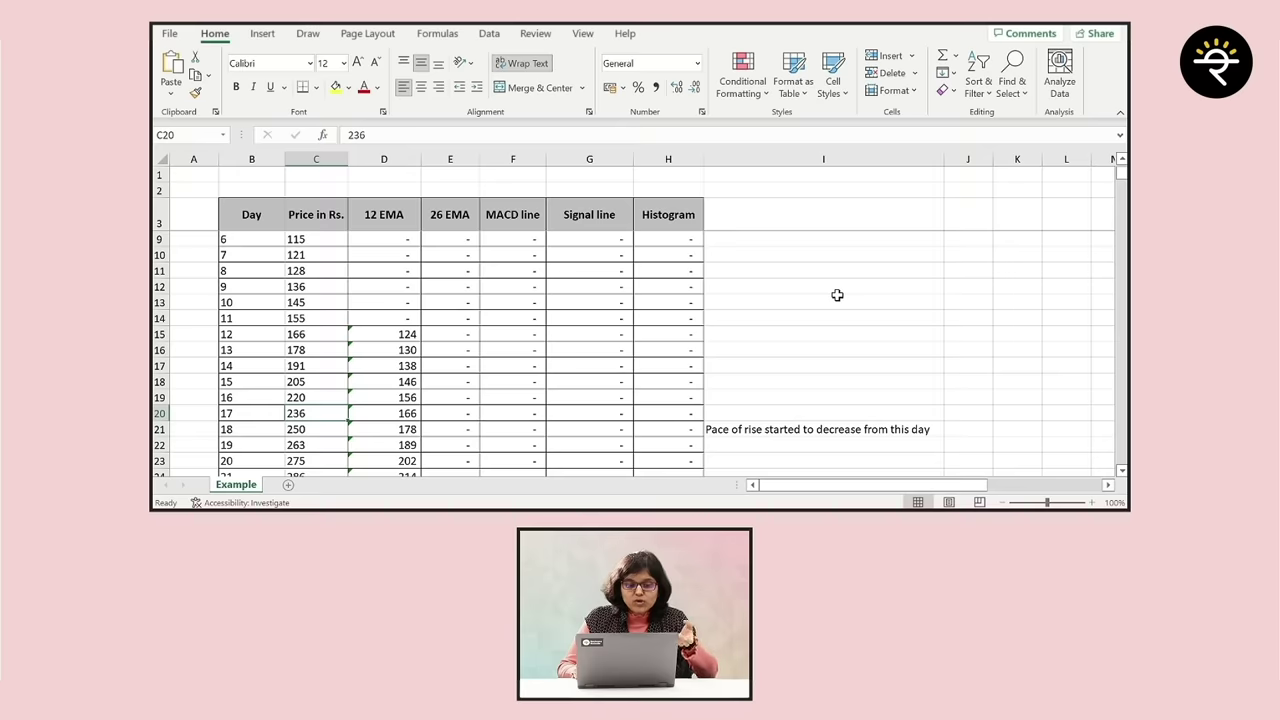
pyautogui.press('Down')
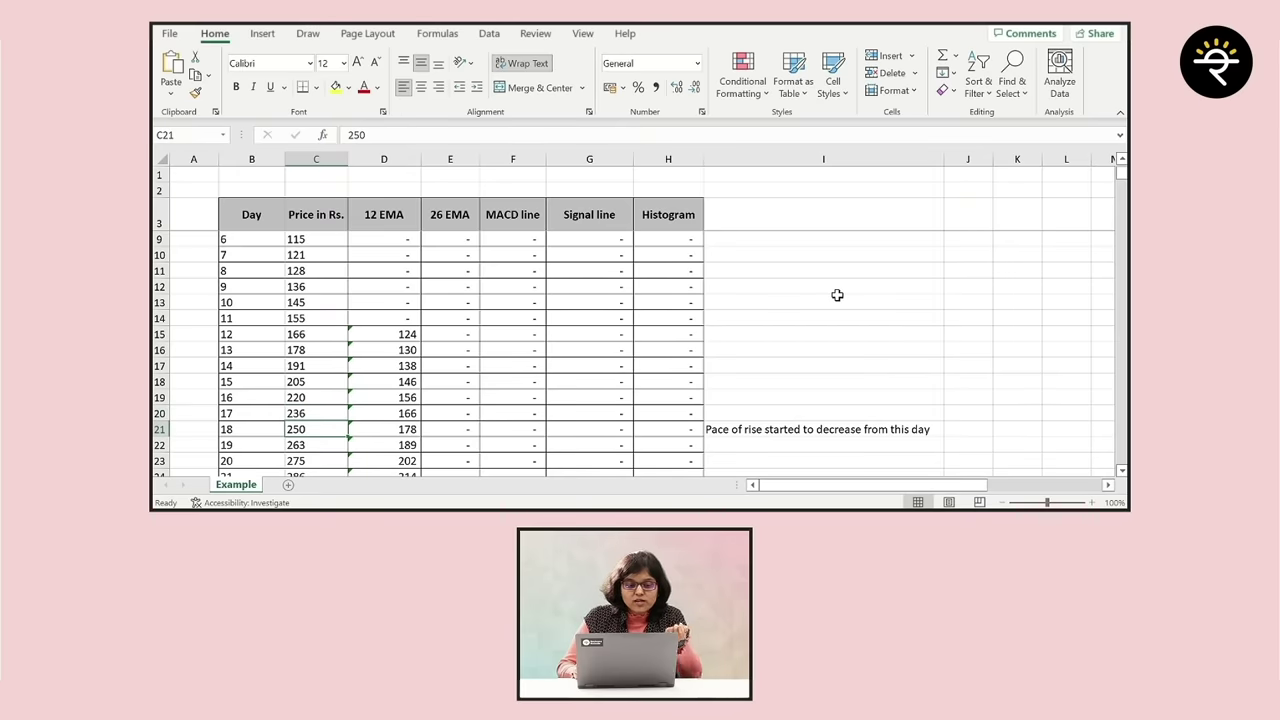
# Go through the prices from day 19 to day 27, up to the first MACD line values
pyautogui.press('Down')
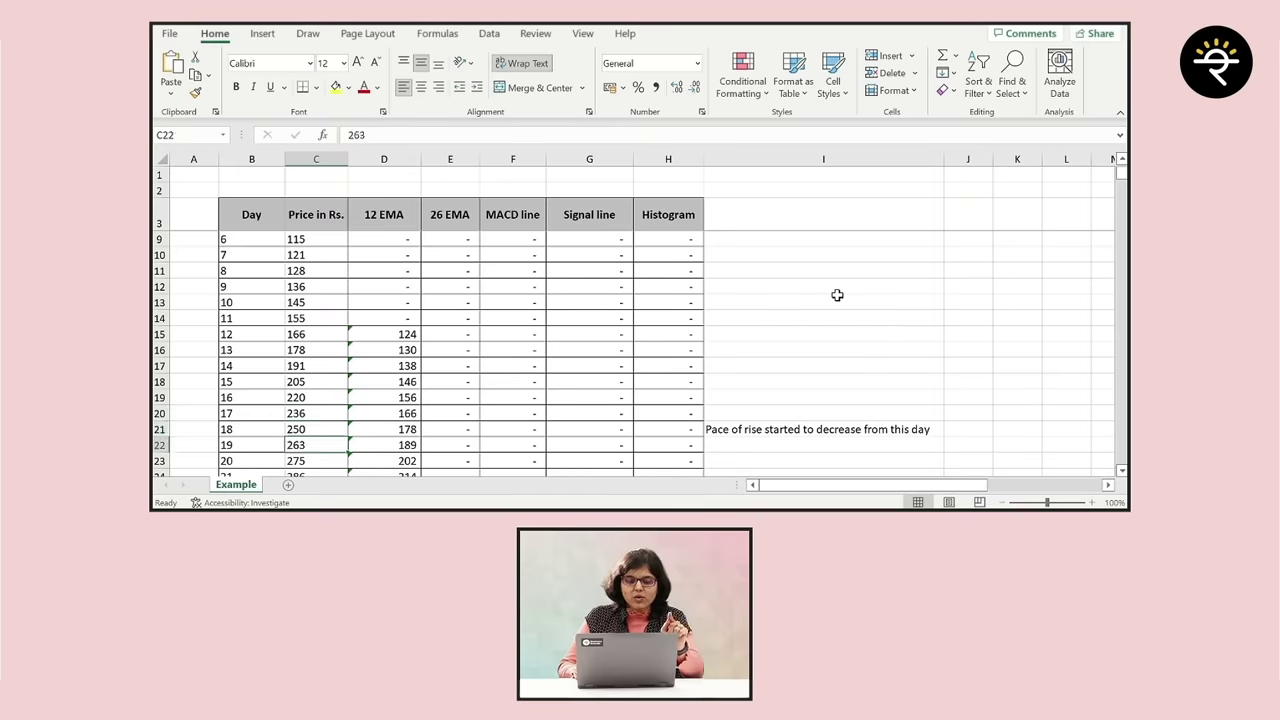
pyautogui.press('Down')
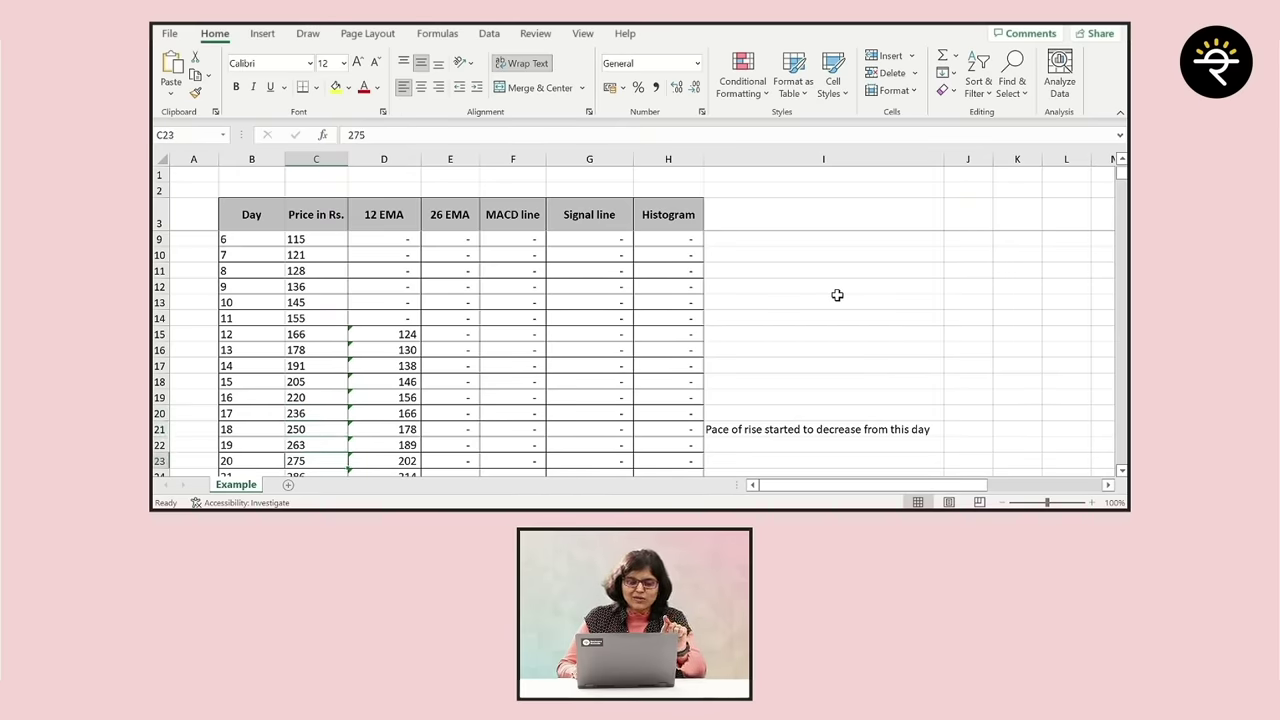
pyautogui.press('Down')
pyautogui.press('Down')
pyautogui.press('Down')
pyautogui.press('Down')
pyautogui.press('Down')
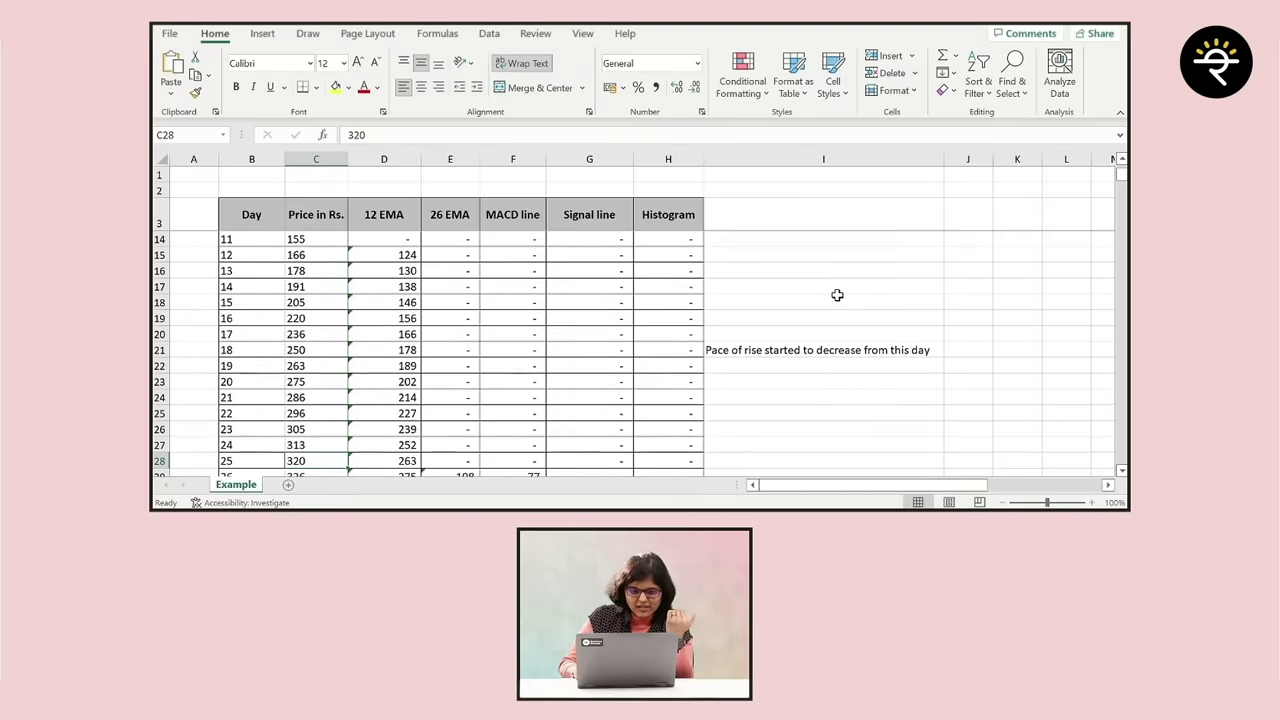
pyautogui.scroll(-1, 837, 295)
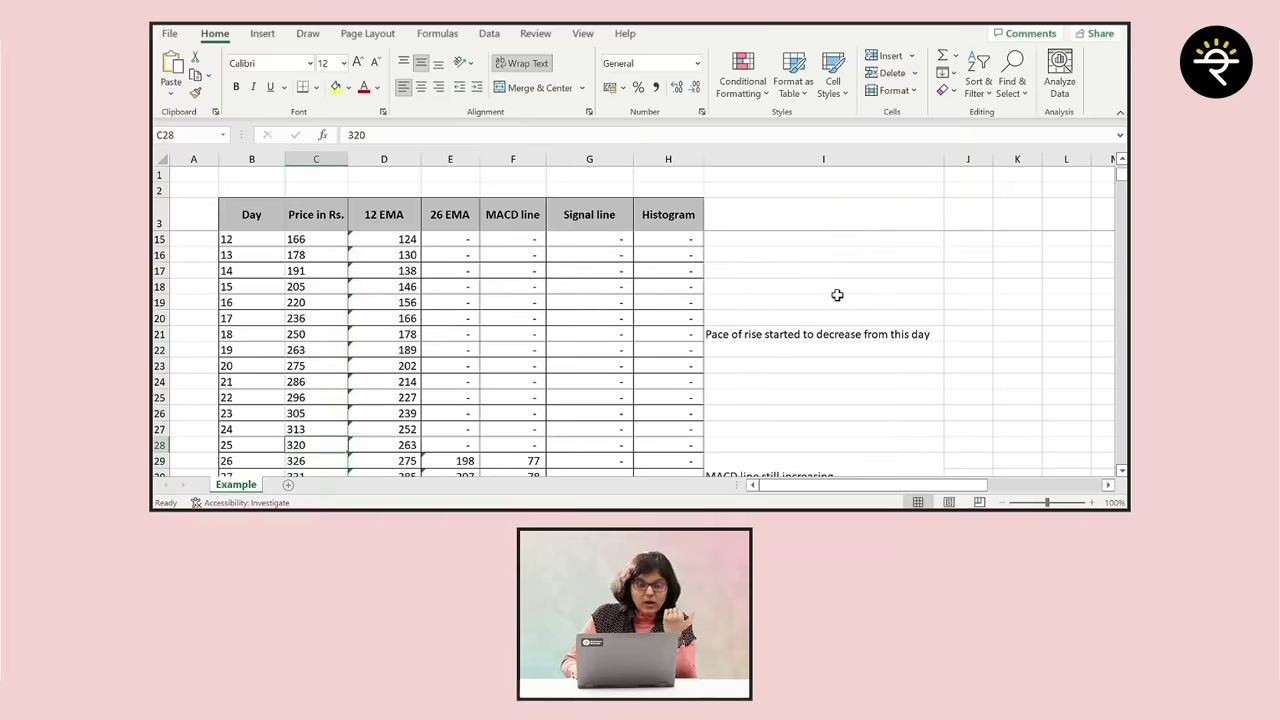
pyautogui.press('Down')
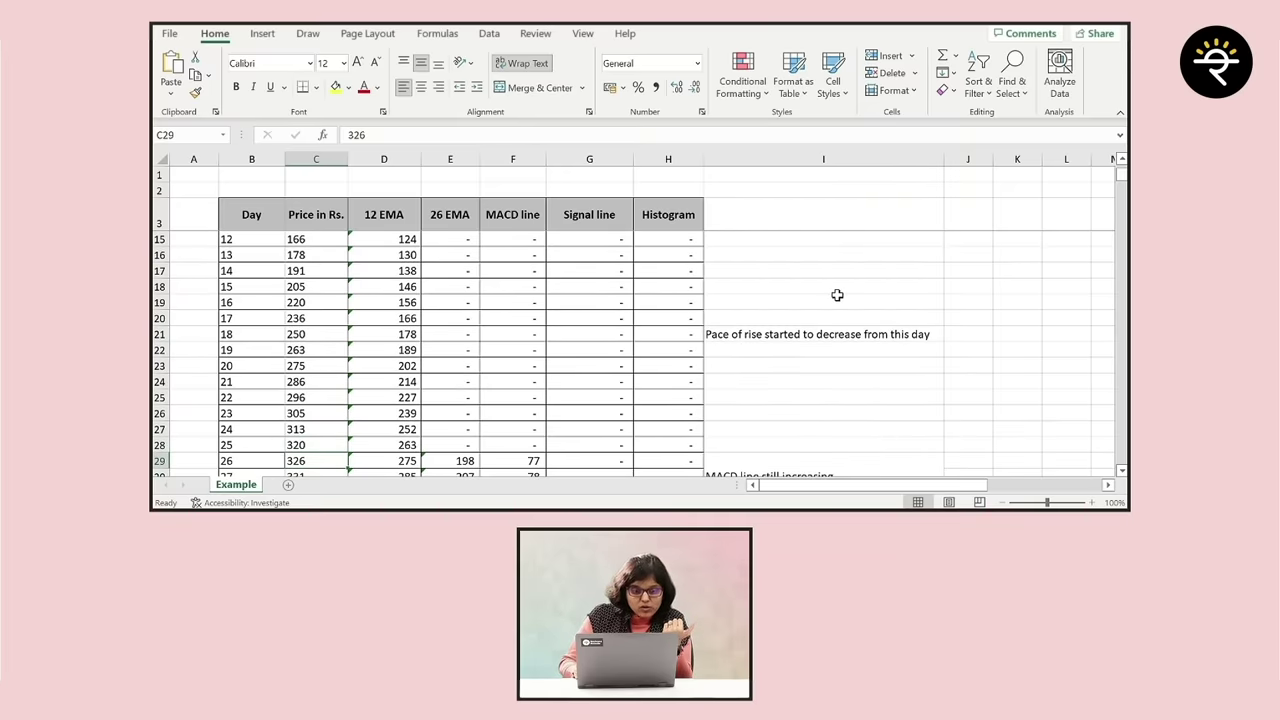
pyautogui.press('Down')
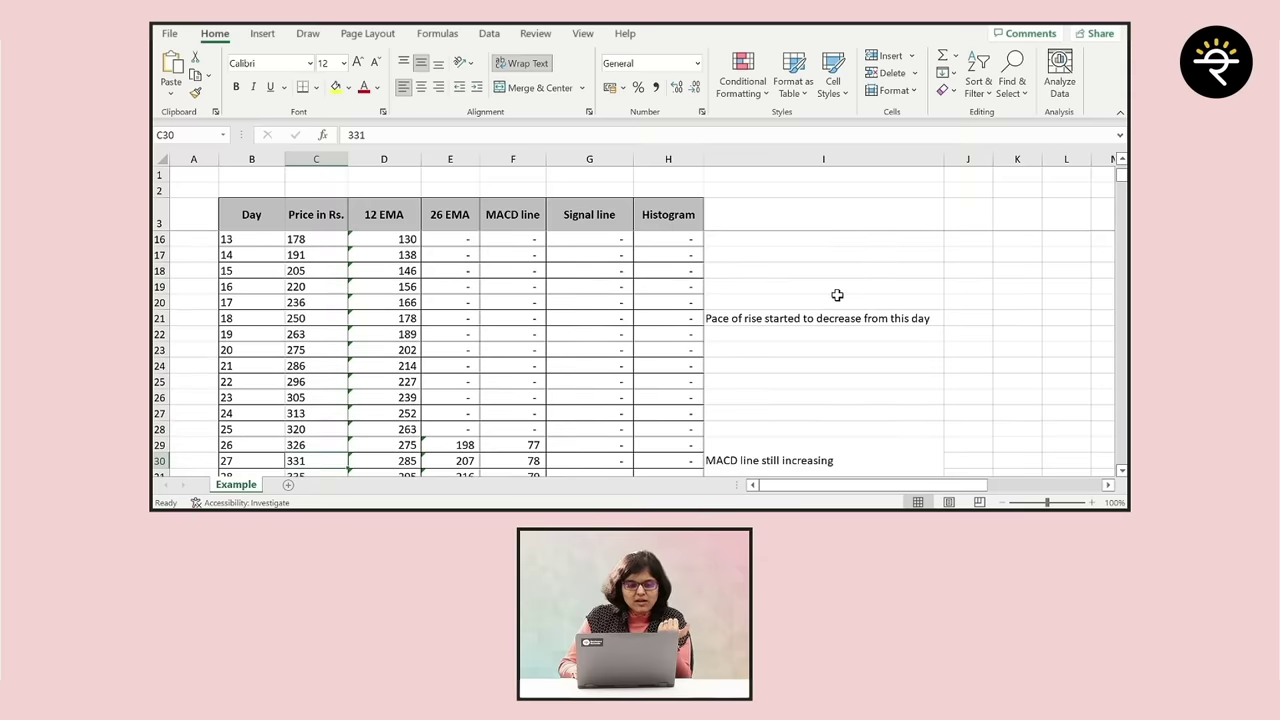
# Examine the prices, MACD line values and remarks for days 28 to 33, returning to day 30
pyautogui.scroll(-5, 837, 295)
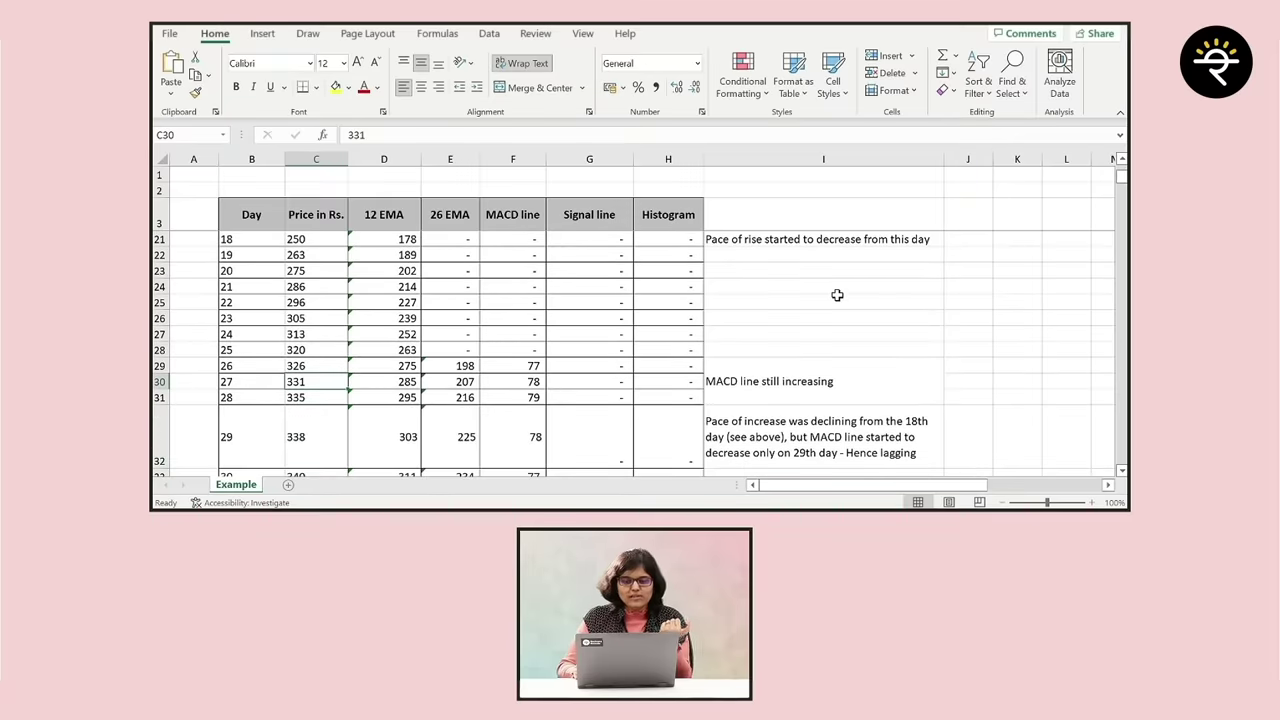
pyautogui.press('Down')
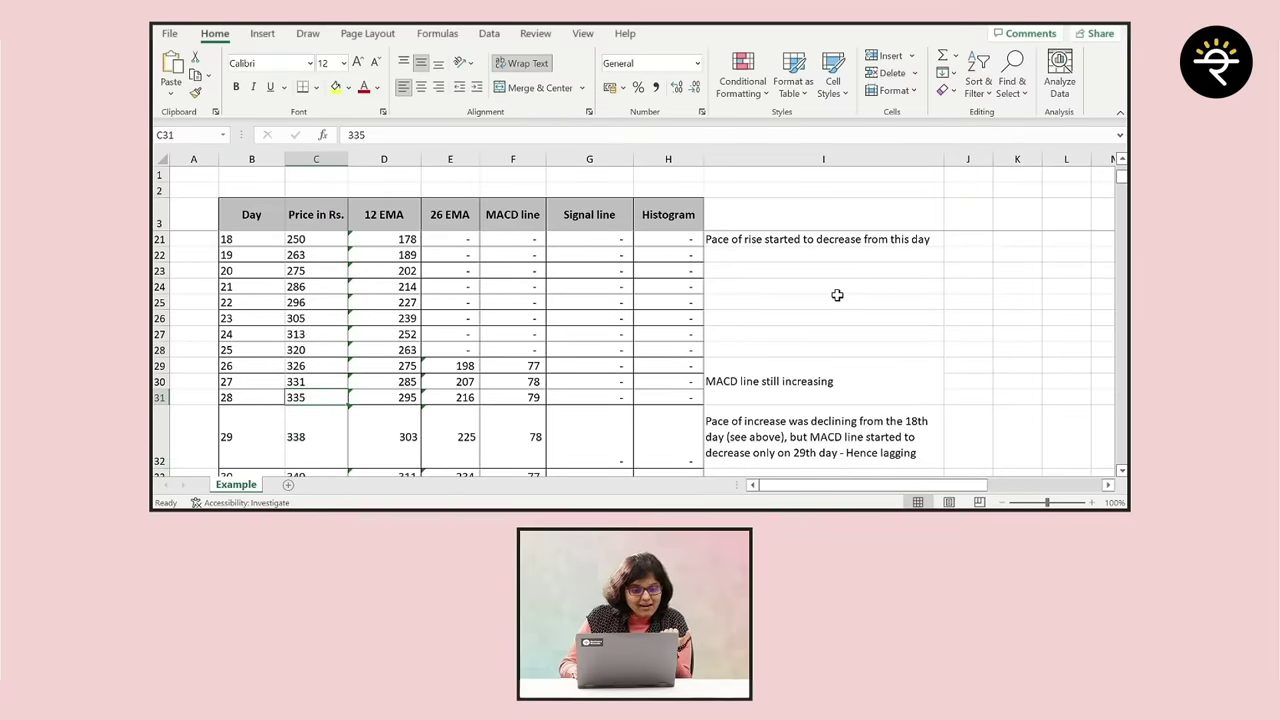
pyautogui.press('Down')
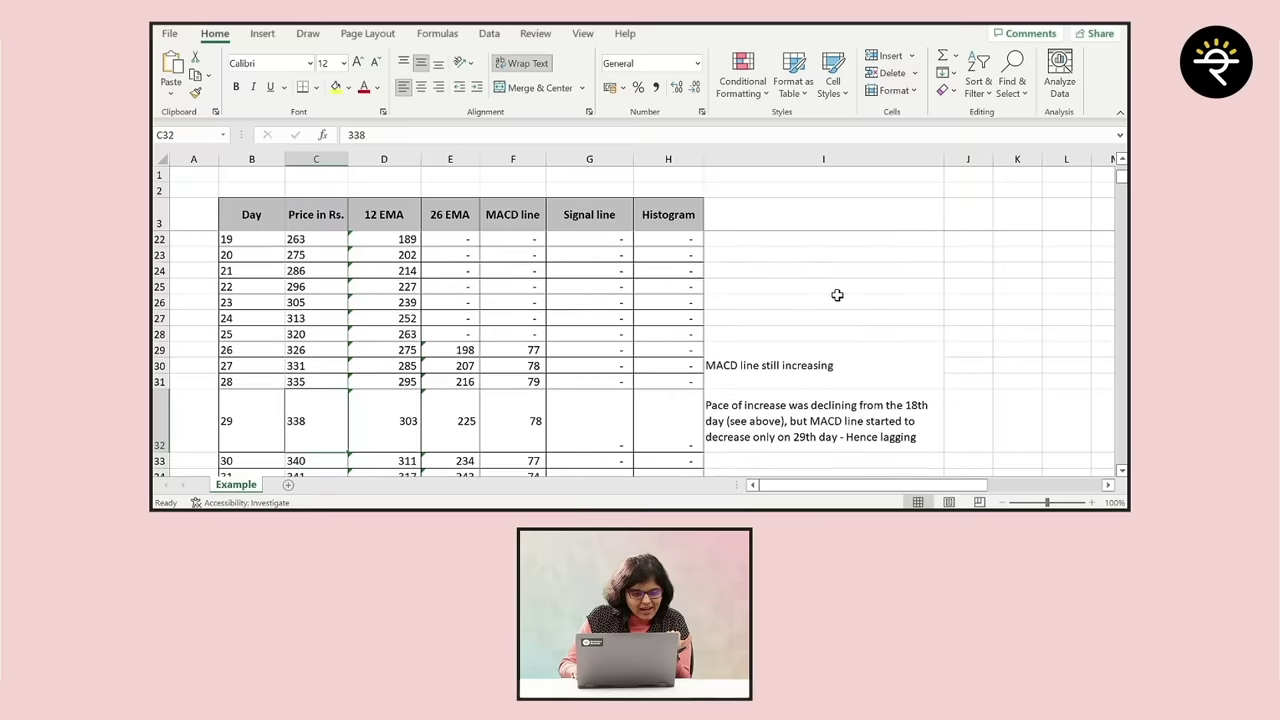
pyautogui.press('Down')
pyautogui.press('Down')
pyautogui.press('Down')
pyautogui.press('Down')
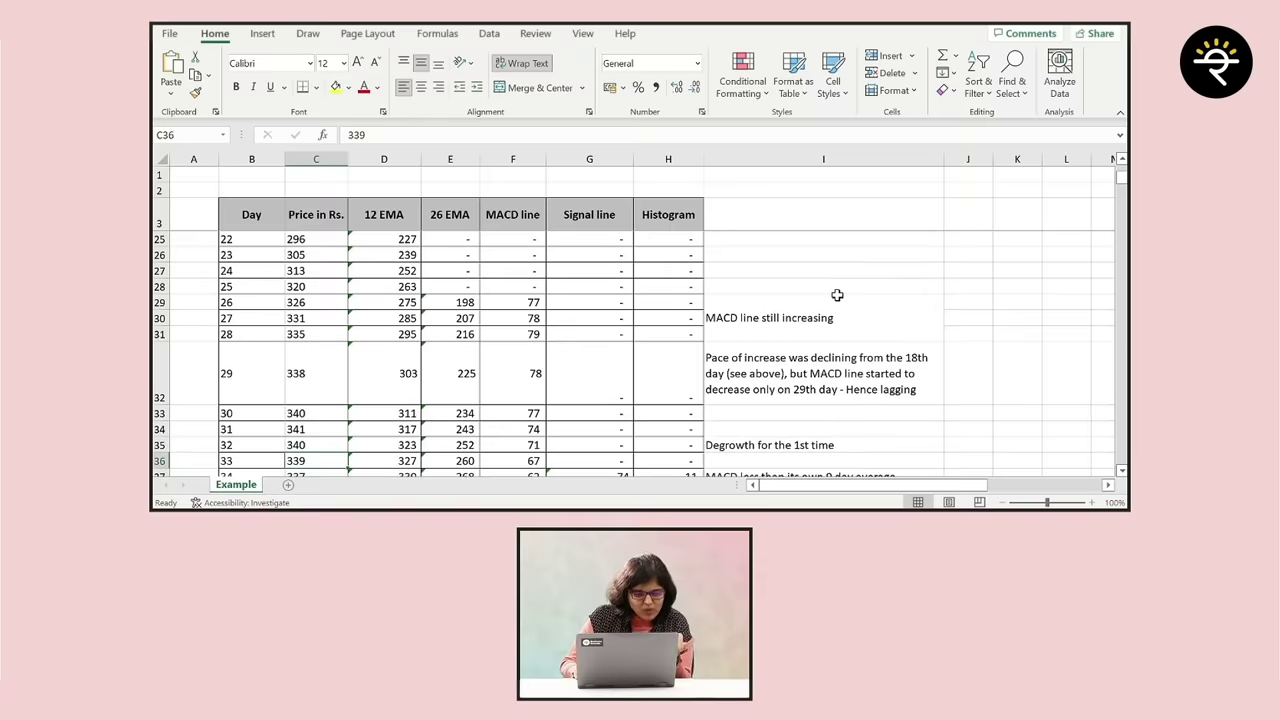
pyautogui.press('Up')
pyautogui.press('Up')
pyautogui.press('Up')
pyautogui.press('Up')
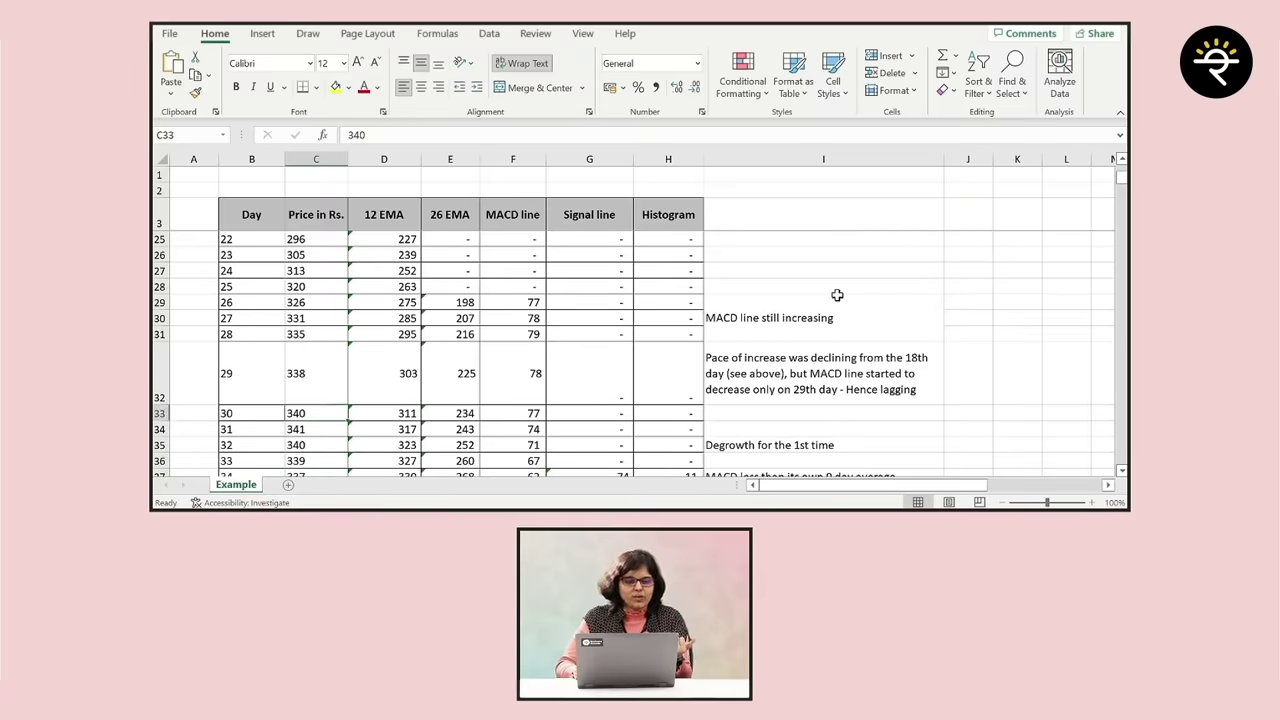
# Compare the prices of days 30, 31 and 32 to examine where the price first declines
pyautogui.press('Down')
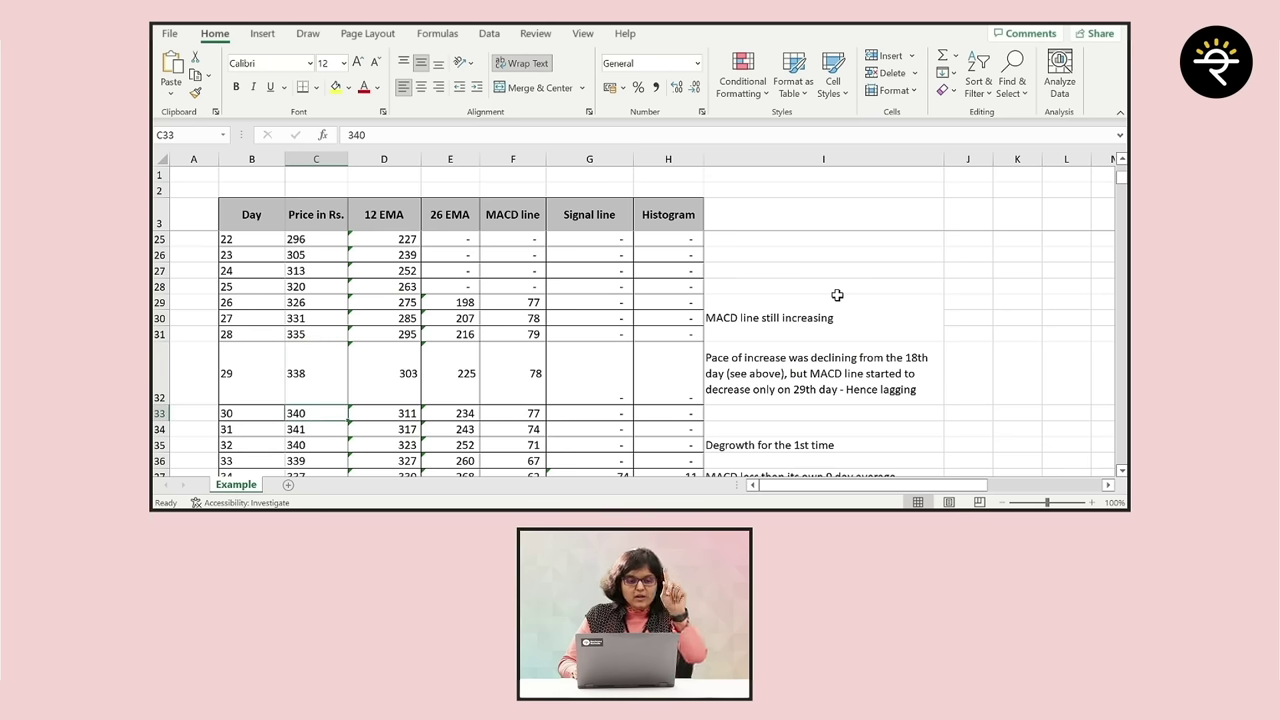
pyautogui.press('Down')
pyautogui.press('Down')
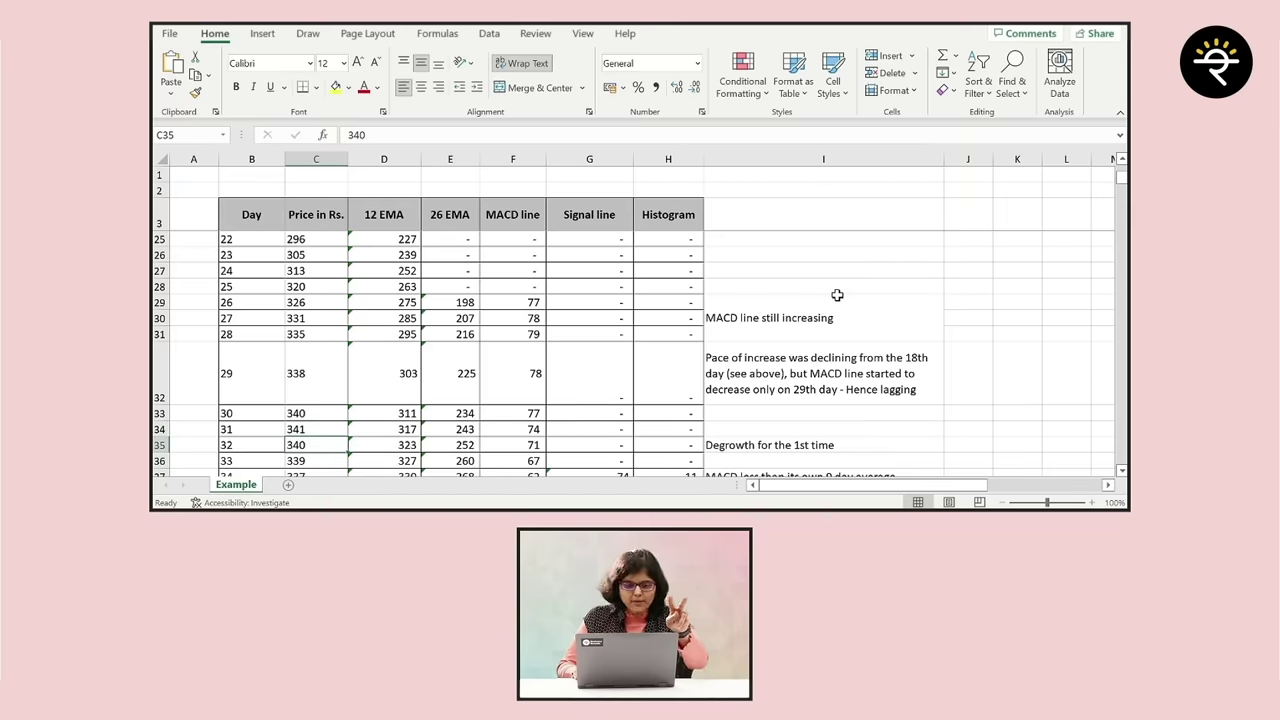
pyautogui.scroll(-1, 837, 295)
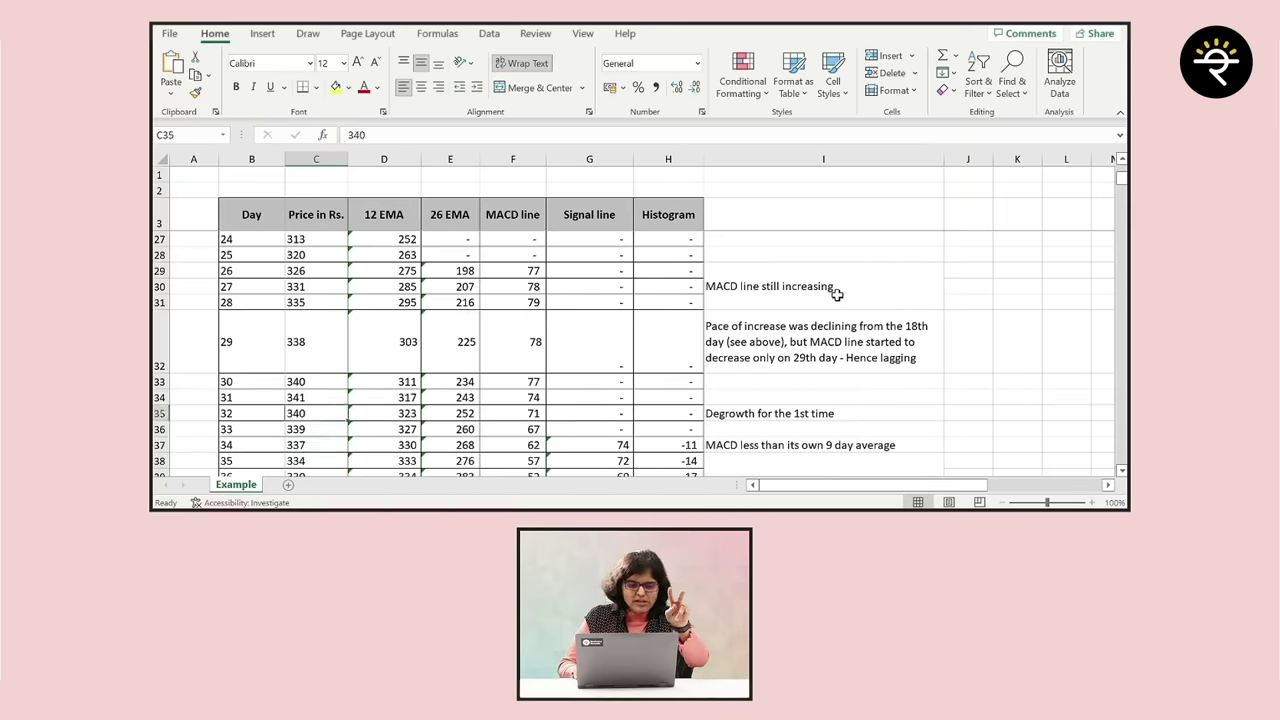
pyautogui.press('Up')
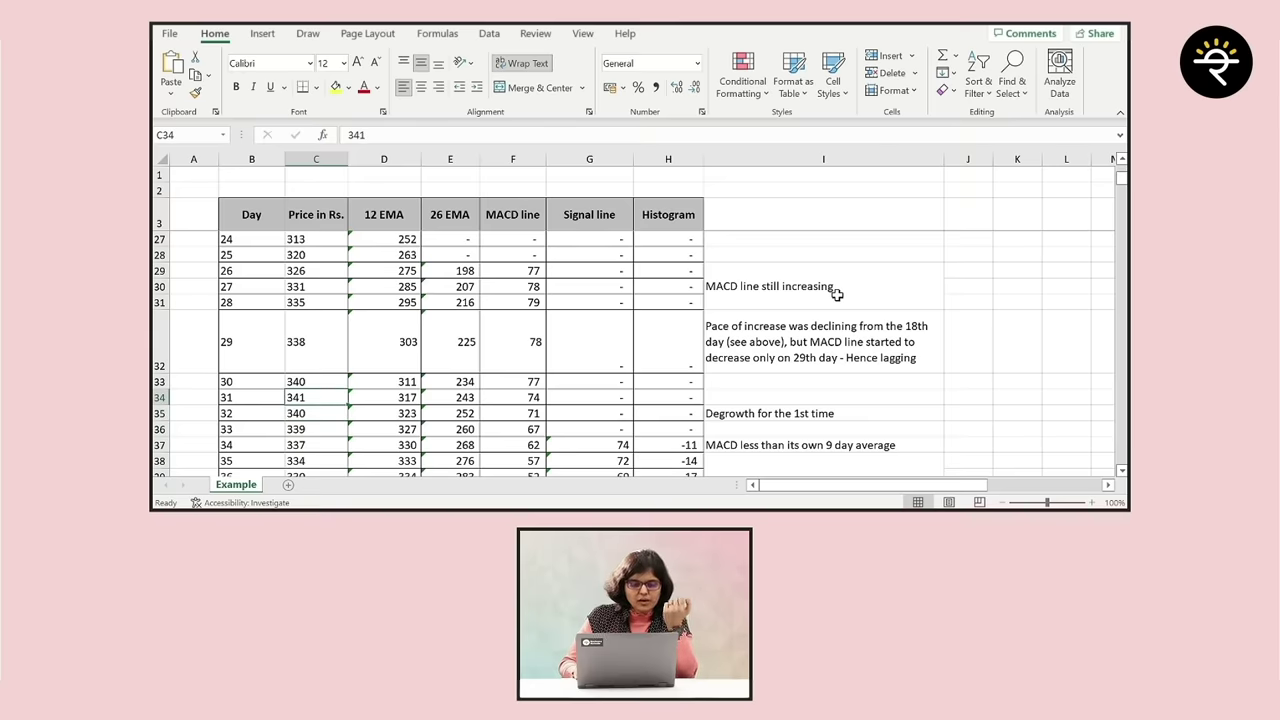
# Follow the price column from day 32 down to the last row, day 39
pyautogui.press('Down')
pyautogui.press('Down')
pyautogui.press('Down')
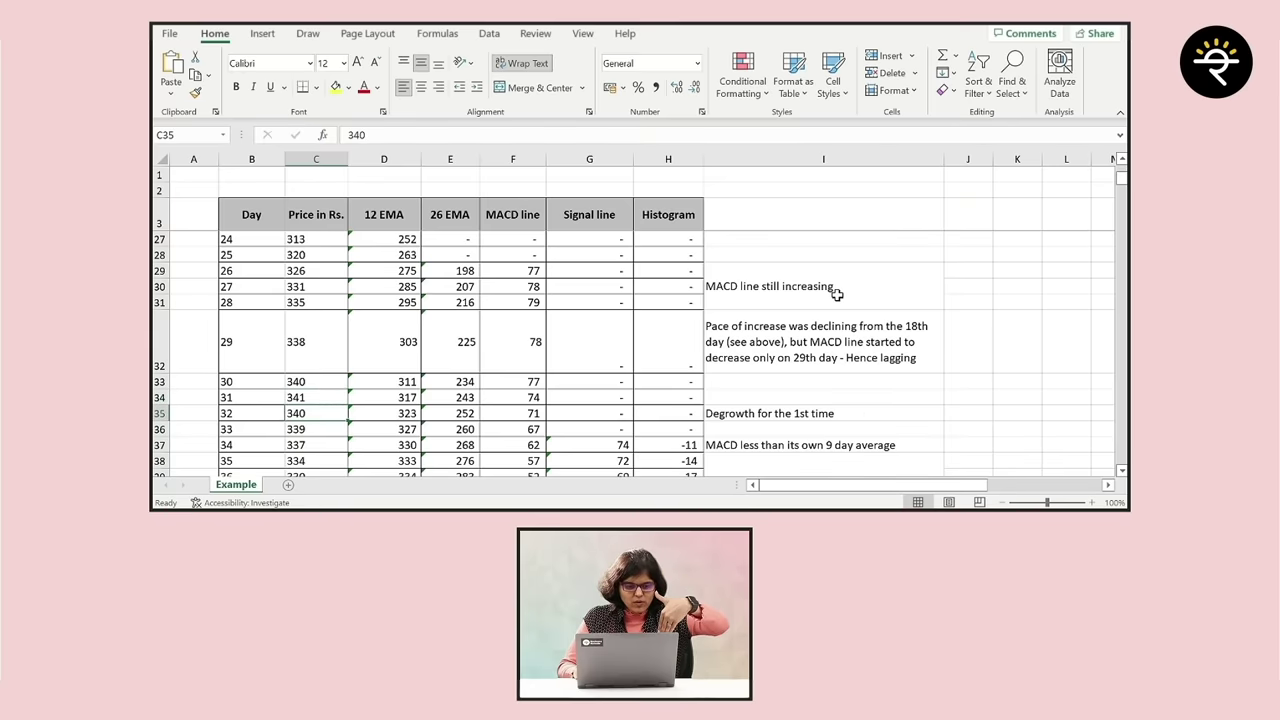
pyautogui.press('Down')
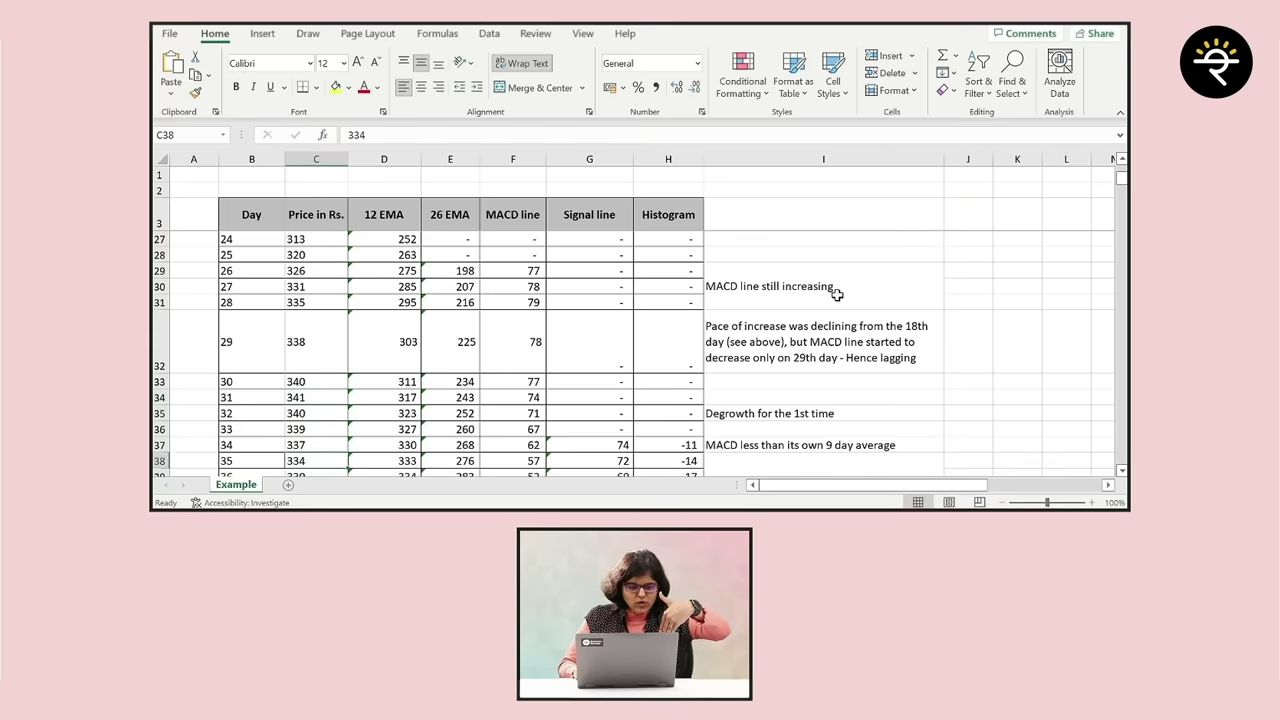
pyautogui.press('Down')
pyautogui.press('Down')
pyautogui.press('Down')
pyautogui.press('Down')
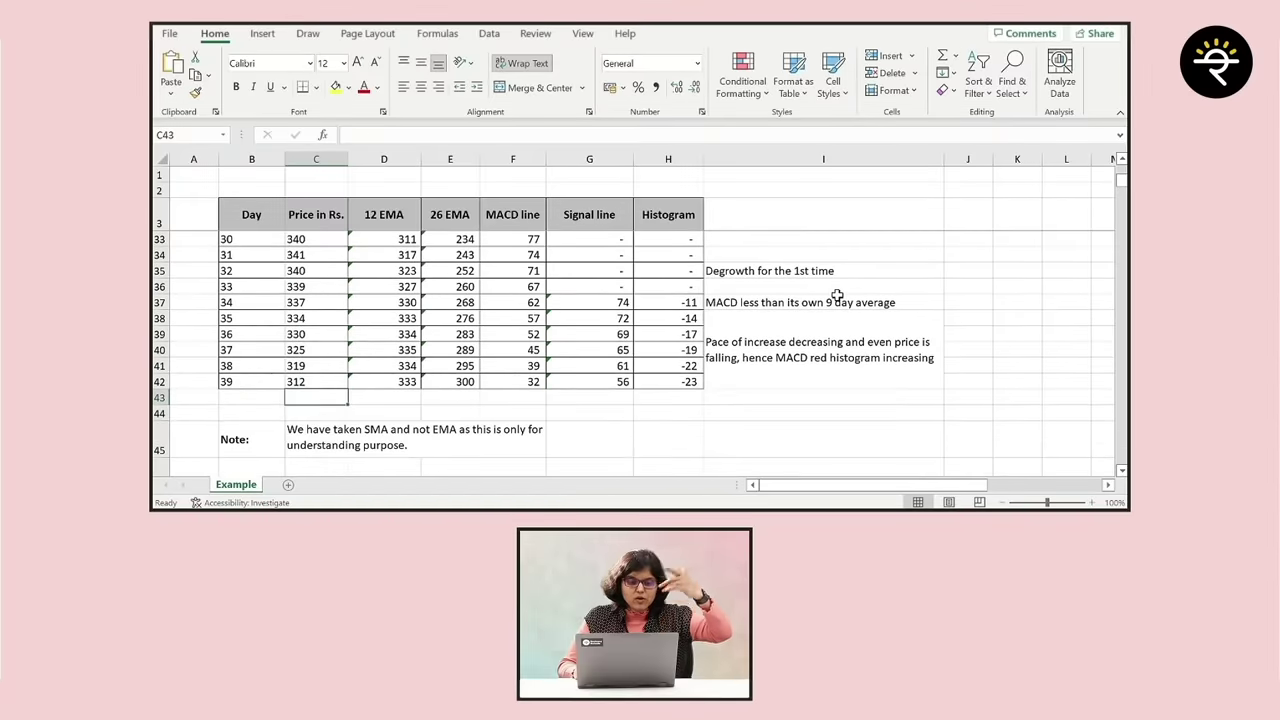
pyautogui.press('Up')
pyautogui.press('Down')
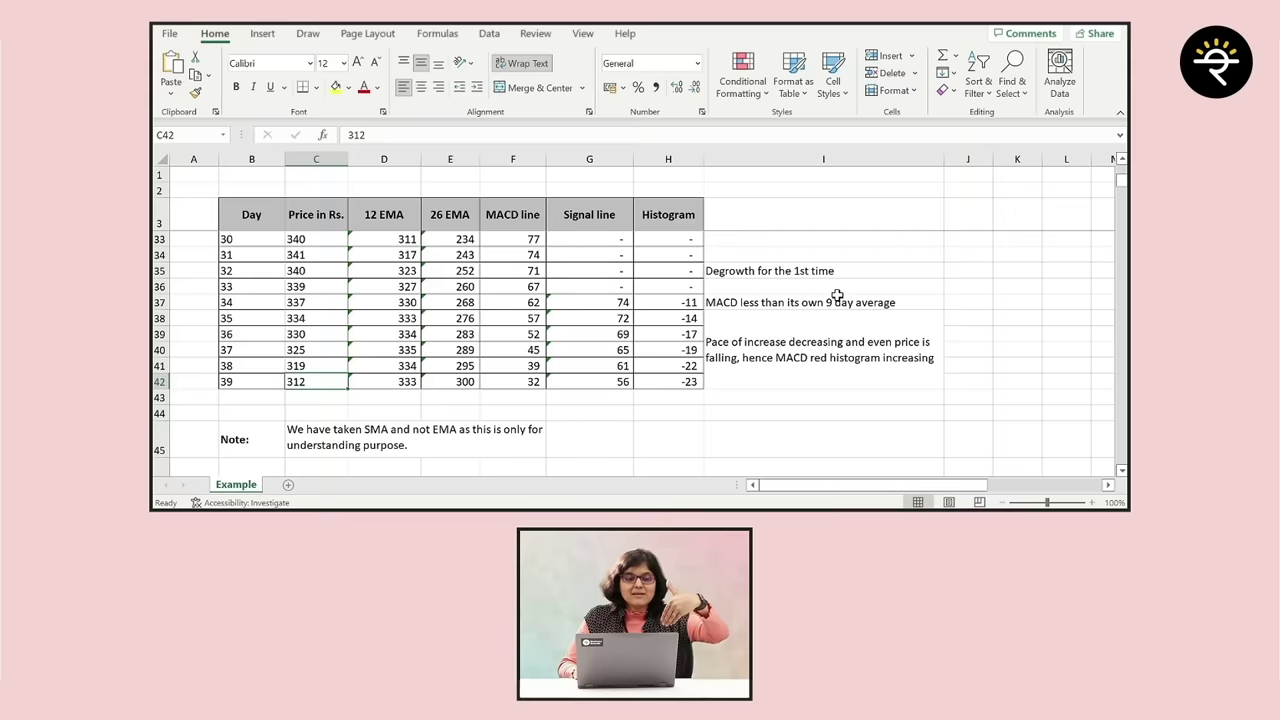
pyautogui.press('Up')
pyautogui.press('Down')
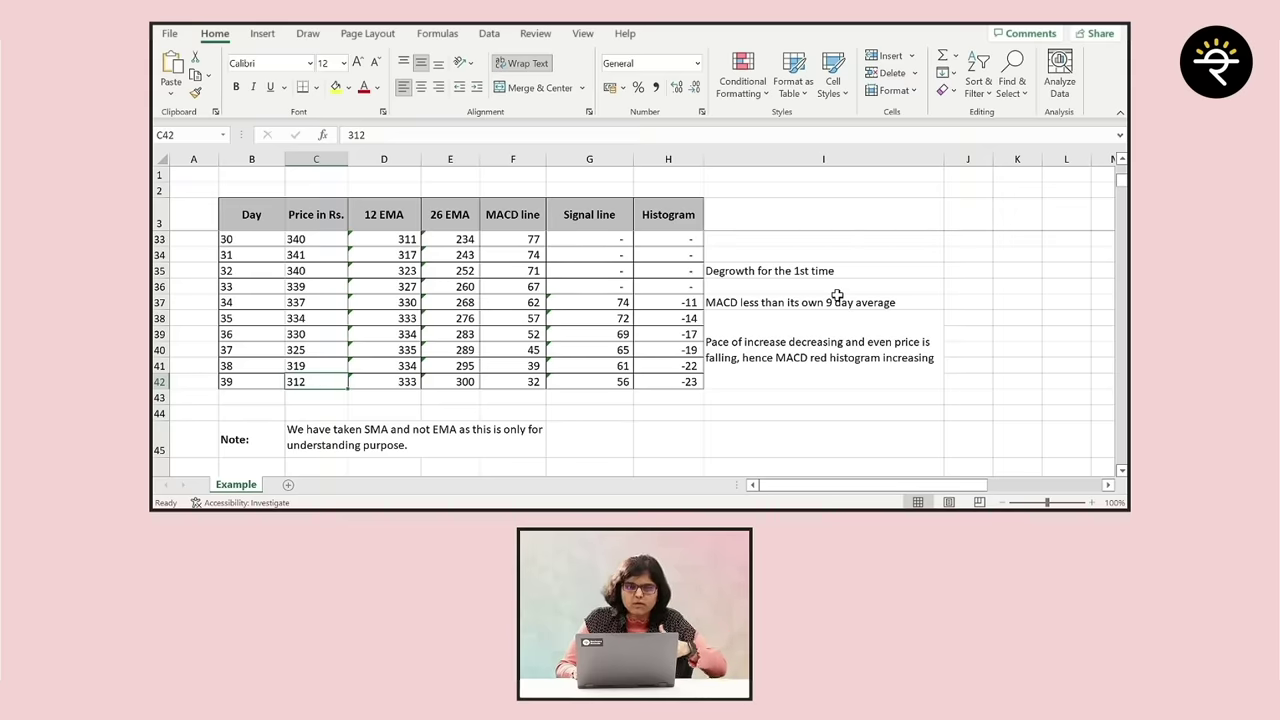
# Return to the start of the table and go over the 12 EMA and 26 EMA column headings
pyautogui.press('Up')
pyautogui.press('Up')
pyautogui.press('Up')
pyautogui.press('Up')
pyautogui.press('Up')
pyautogui.press('Up')
pyautogui.press('Up')
pyautogui.press('Up')
pyautogui.press('Up')
pyautogui.press('Up')
pyautogui.press('Up')
pyautogui.press('Up')
pyautogui.press('Up')
pyautogui.press('Up')
pyautogui.press('Up')
pyautogui.press('Up')
pyautogui.press('Up')
pyautogui.press('Up')
pyautogui.press('Up')
pyautogui.press('Up')
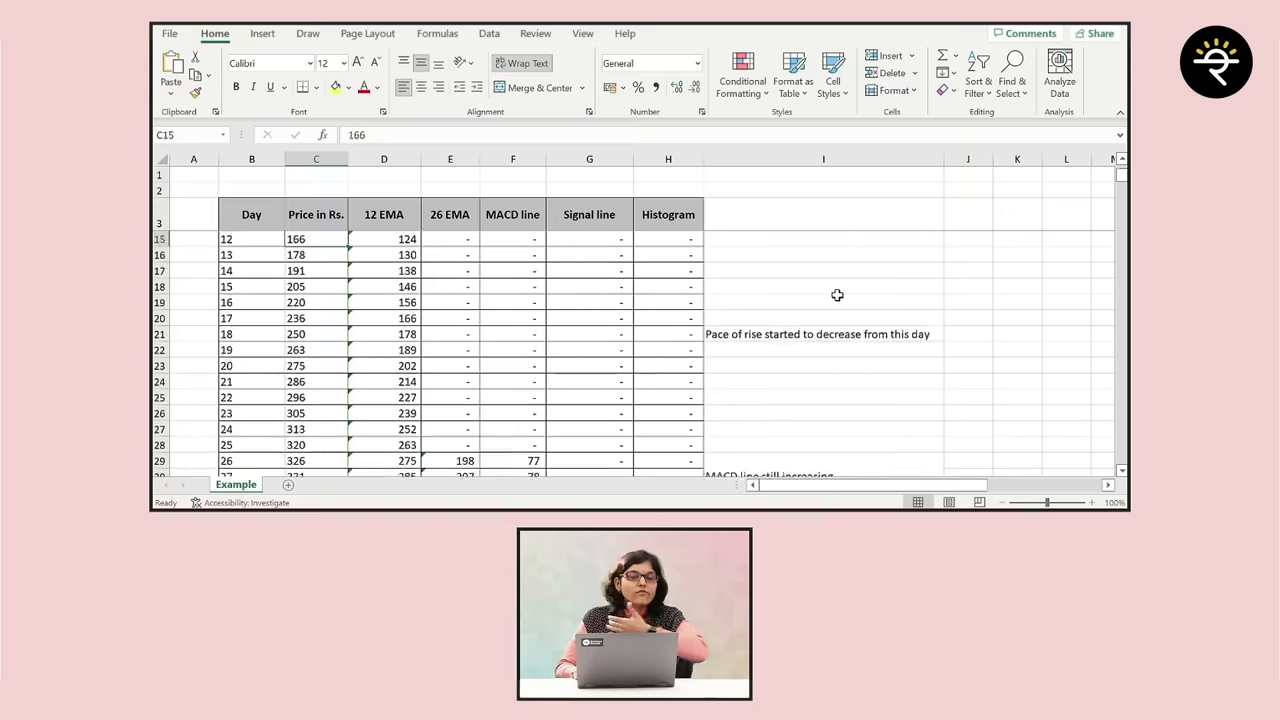
pyautogui.press('Down')
pyautogui.press('Down')
pyautogui.press('Down')
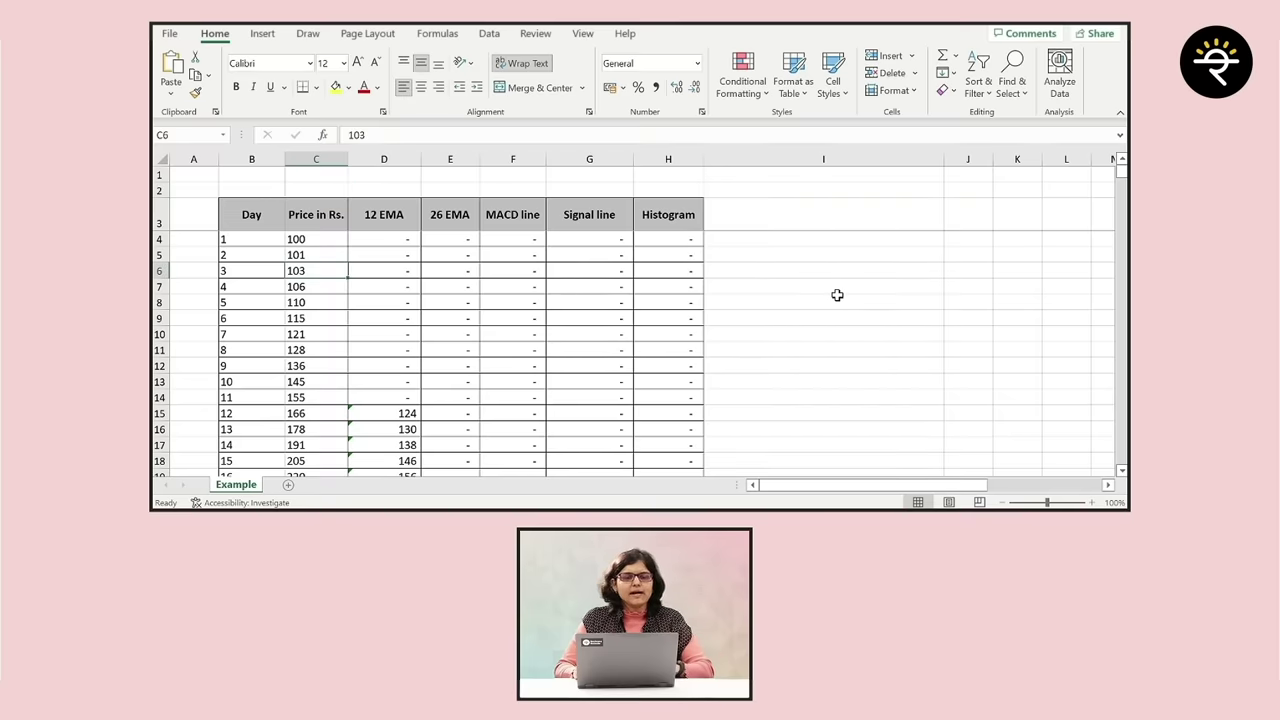
pyautogui.press('Right')
pyautogui.press('Up')
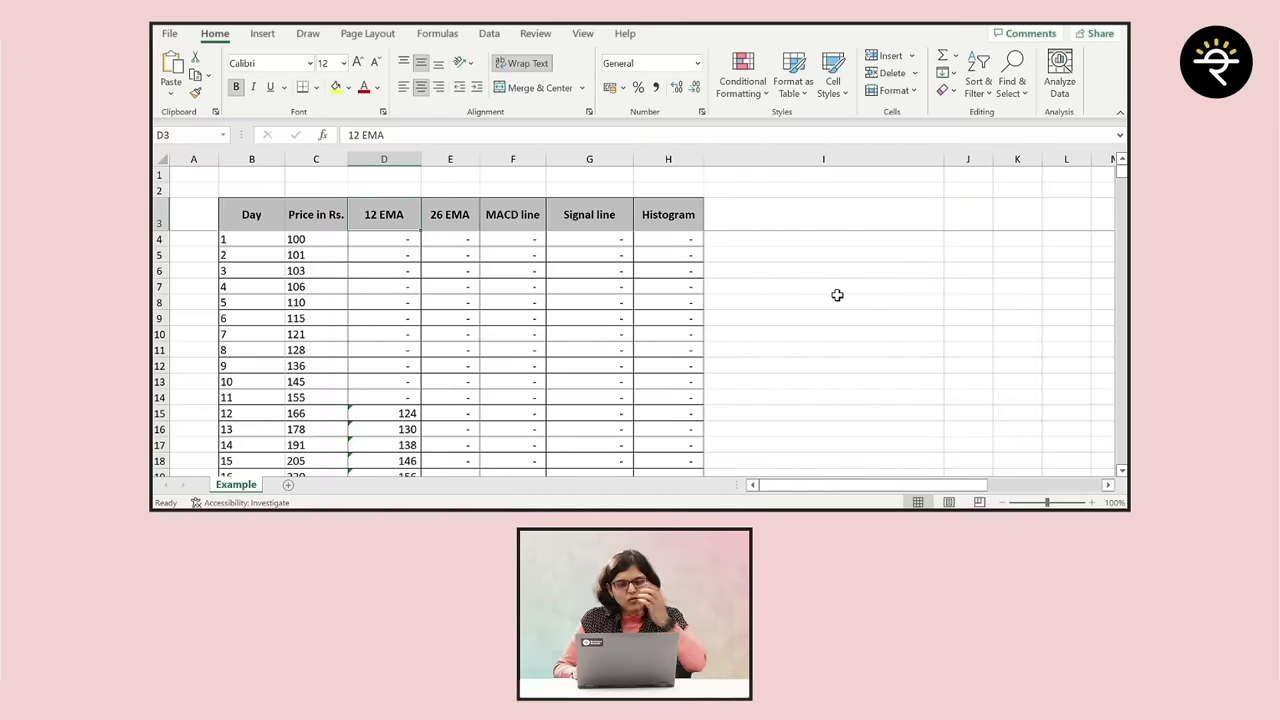
pyautogui.press('Right')
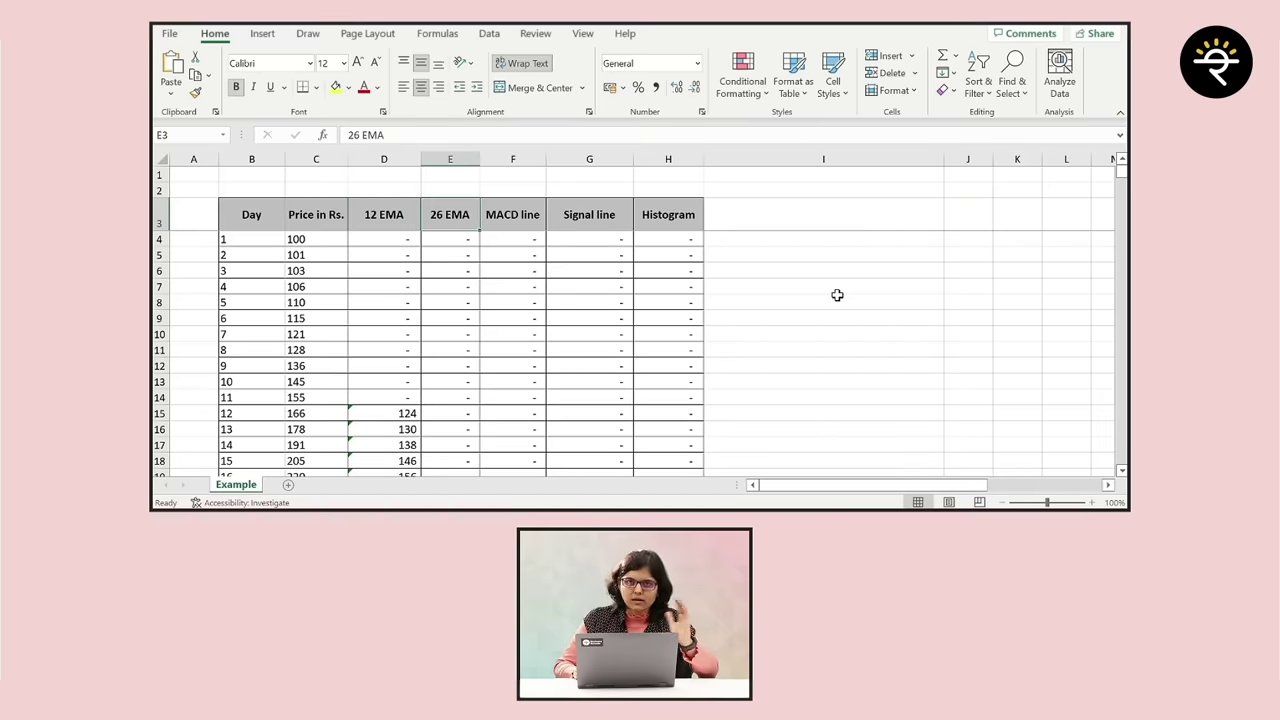
pyautogui.press('Left')
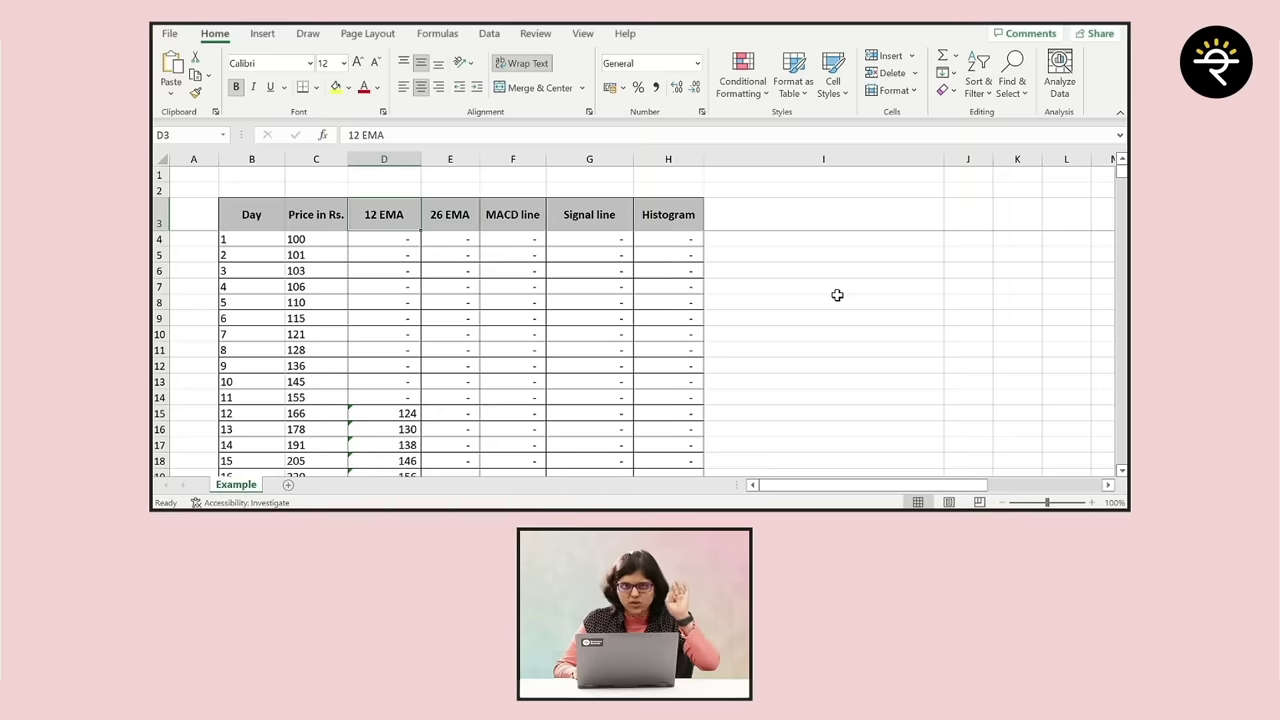
# Inspect the first 12 EMA formula, on day 12, to see which prices it averages
pyautogui.press('Down')
pyautogui.press('Down')
pyautogui.press('Down')
pyautogui.press('Down')
pyautogui.press('Down')
pyautogui.press('Down')
pyautogui.press('Down')
pyautogui.press('Down')
pyautogui.press('Down')
pyautogui.press('Down')
pyautogui.press('Down')
pyautogui.press('Down')
pyautogui.press('Down')
pyautogui.press('Down')
pyautogui.press('Up')
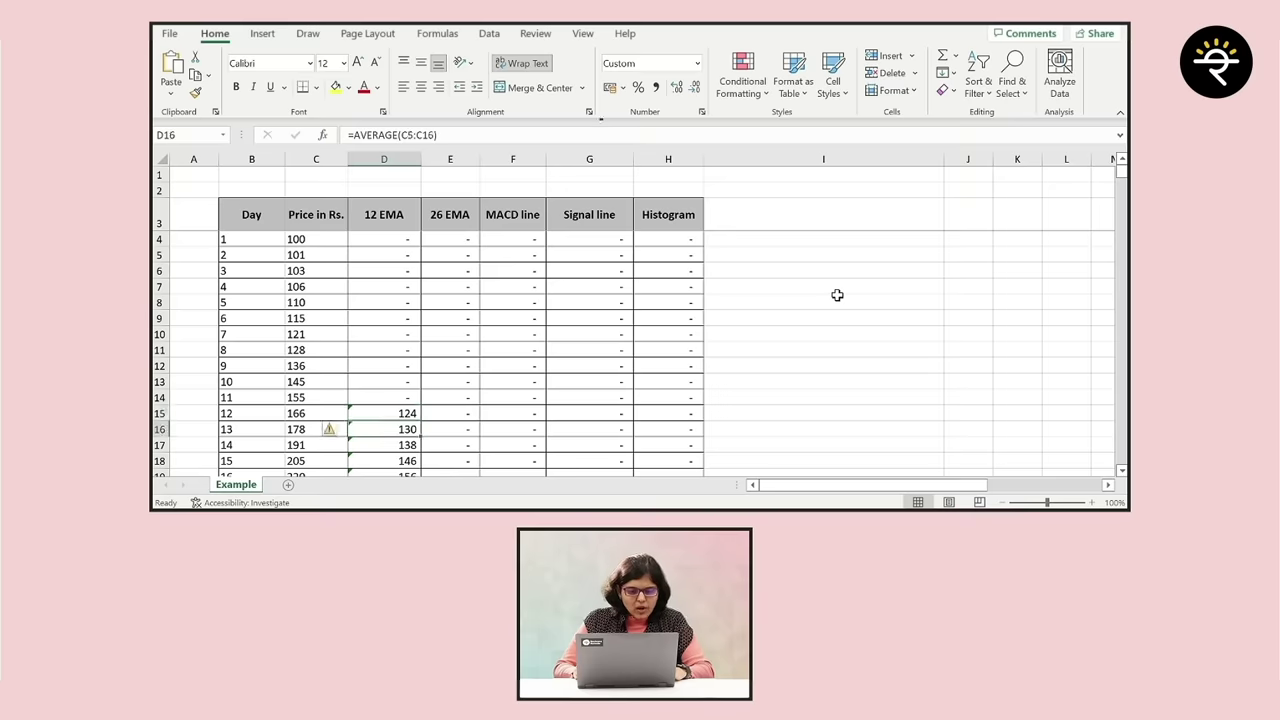
pyautogui.press('Up')
pyautogui.press('F2')
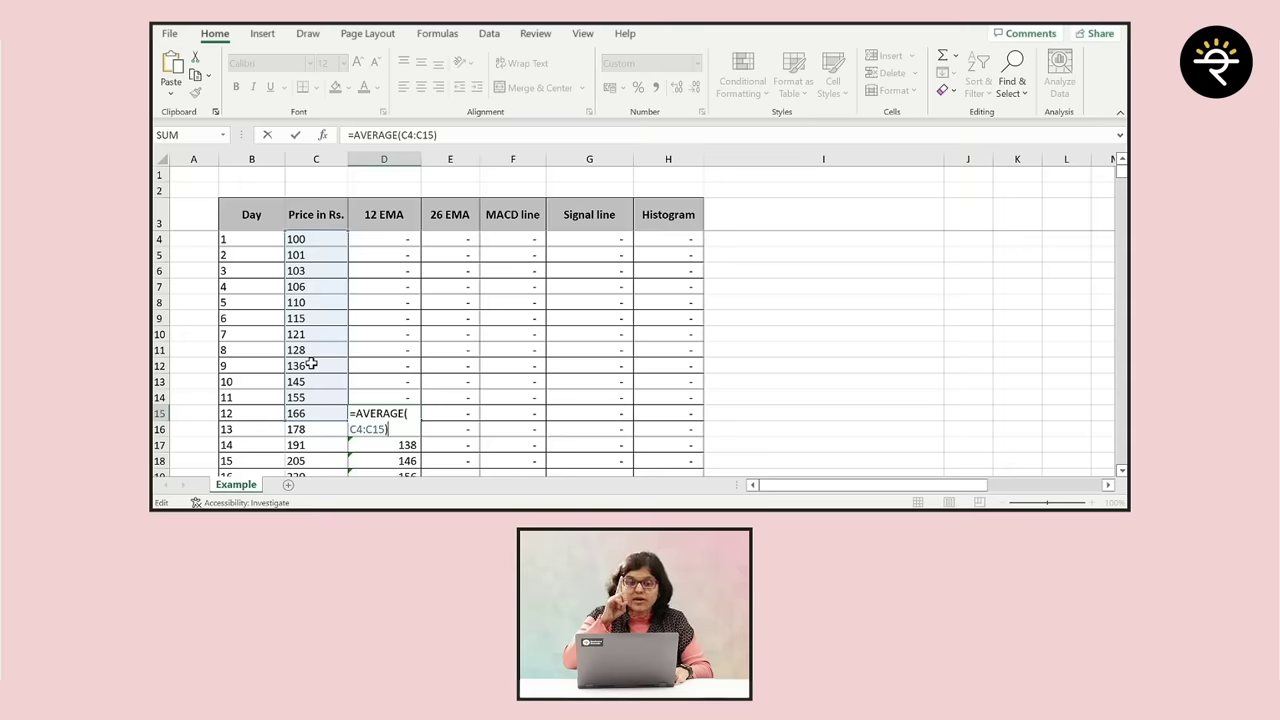
pyautogui.press('Escape')
# Inspect the 12 EMA formulas of days 13 and 14 to see how the price range shifts, returning to day 12
pyautogui.press('Down')
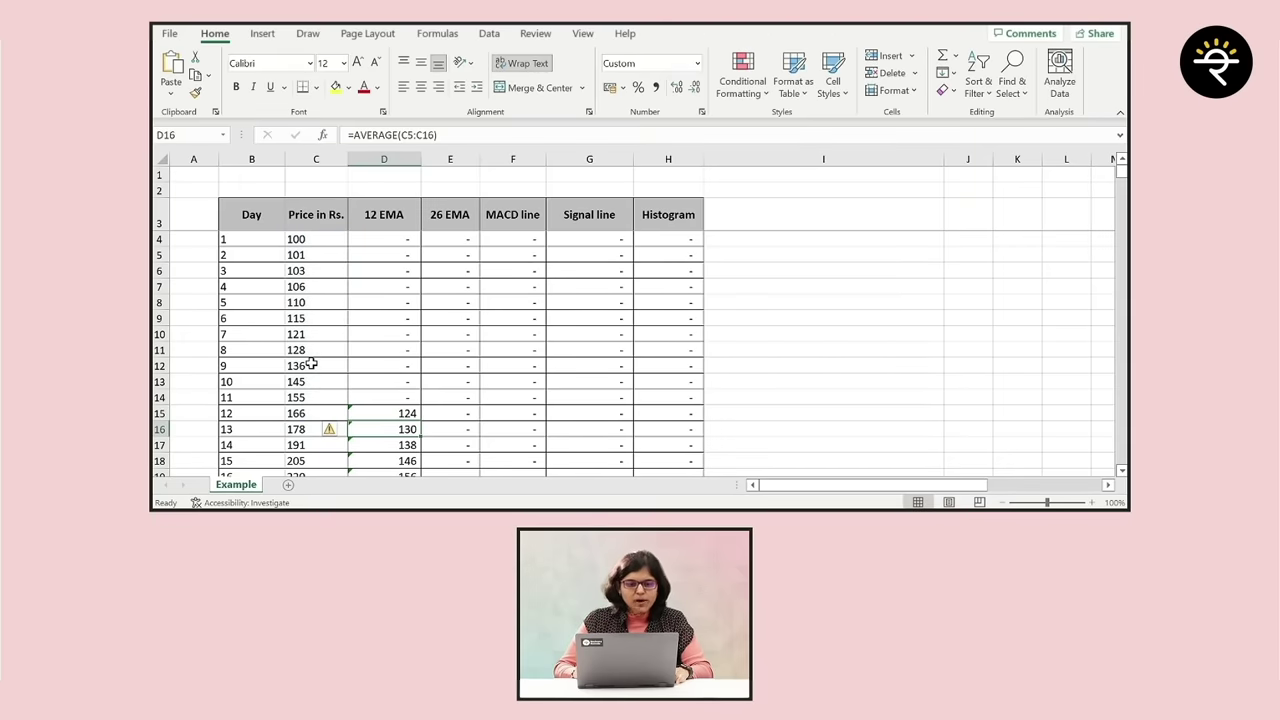
pyautogui.press('F2')
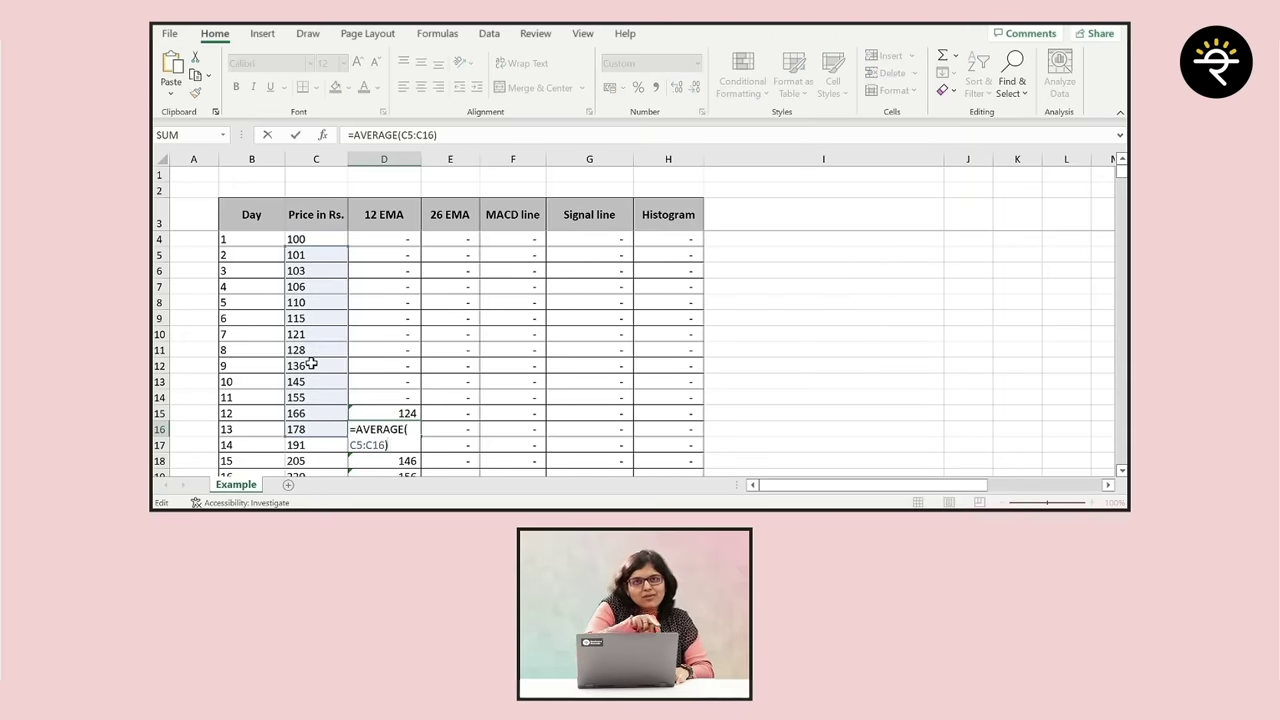
pyautogui.press('Escape')
pyautogui.press('Down')
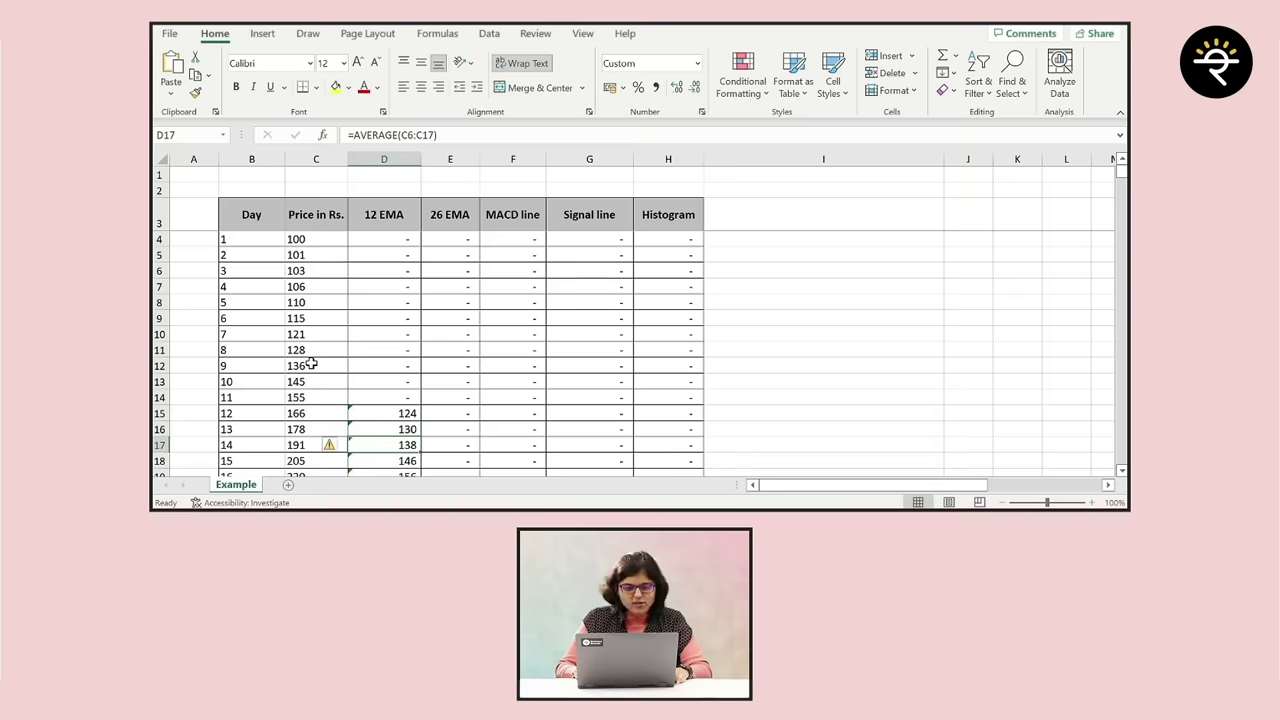
pyautogui.press('F2')
pyautogui.press('Escape')
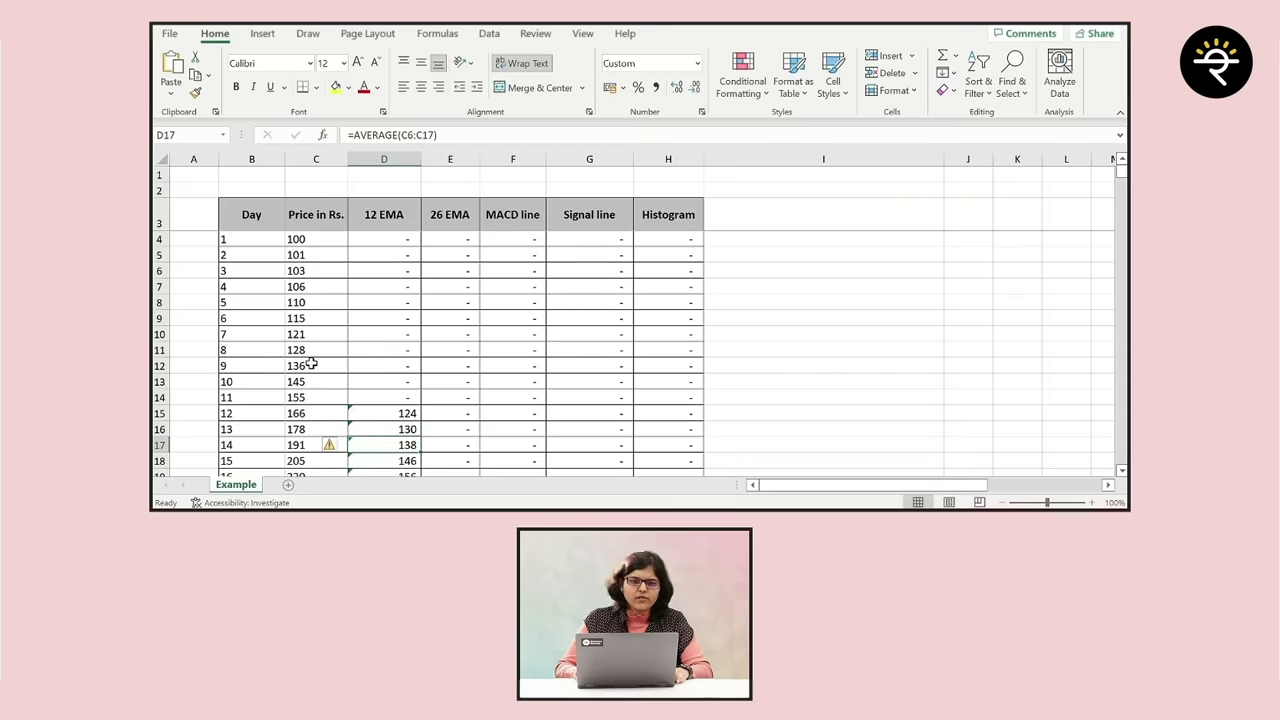
pyautogui.press('Up')
pyautogui.press('Up')
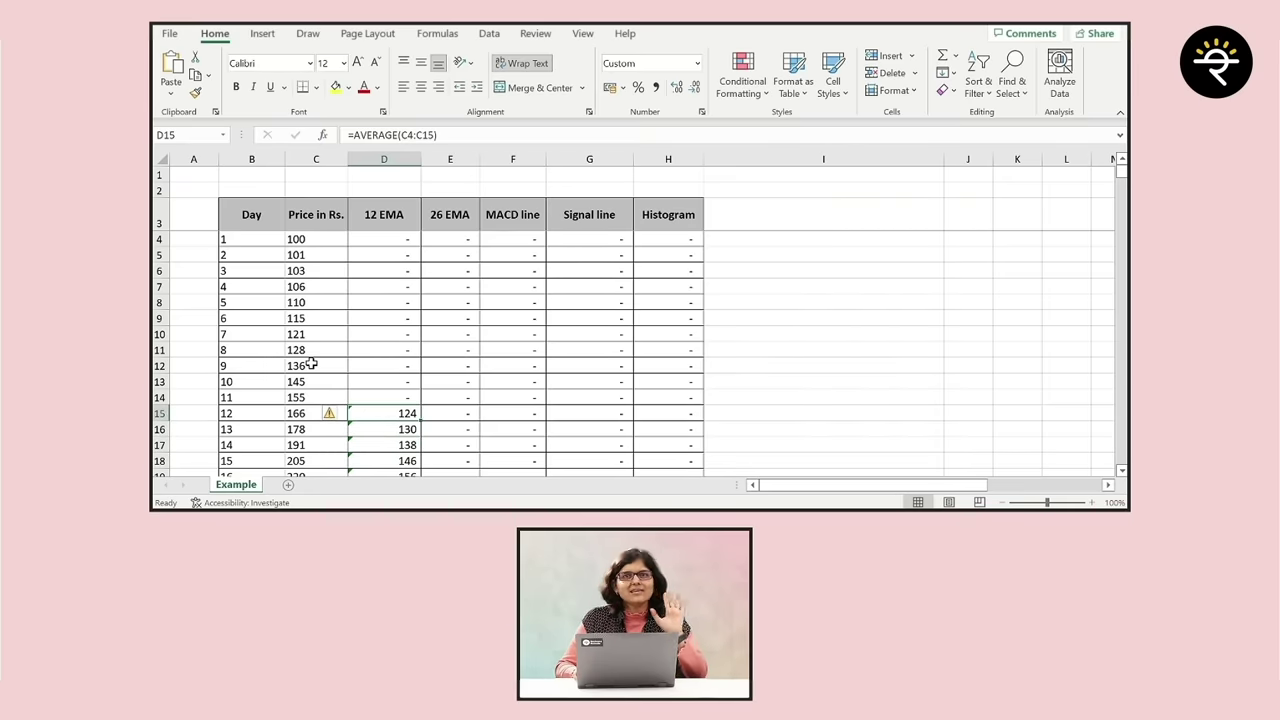
# Go through the 12 EMA values from day 12 down to day 28
pyautogui.press('Down')
pyautogui.press('Down')
pyautogui.press('Down')
pyautogui.press('Down')
pyautogui.press('Down')
pyautogui.press('Down')
pyautogui.press('Down')
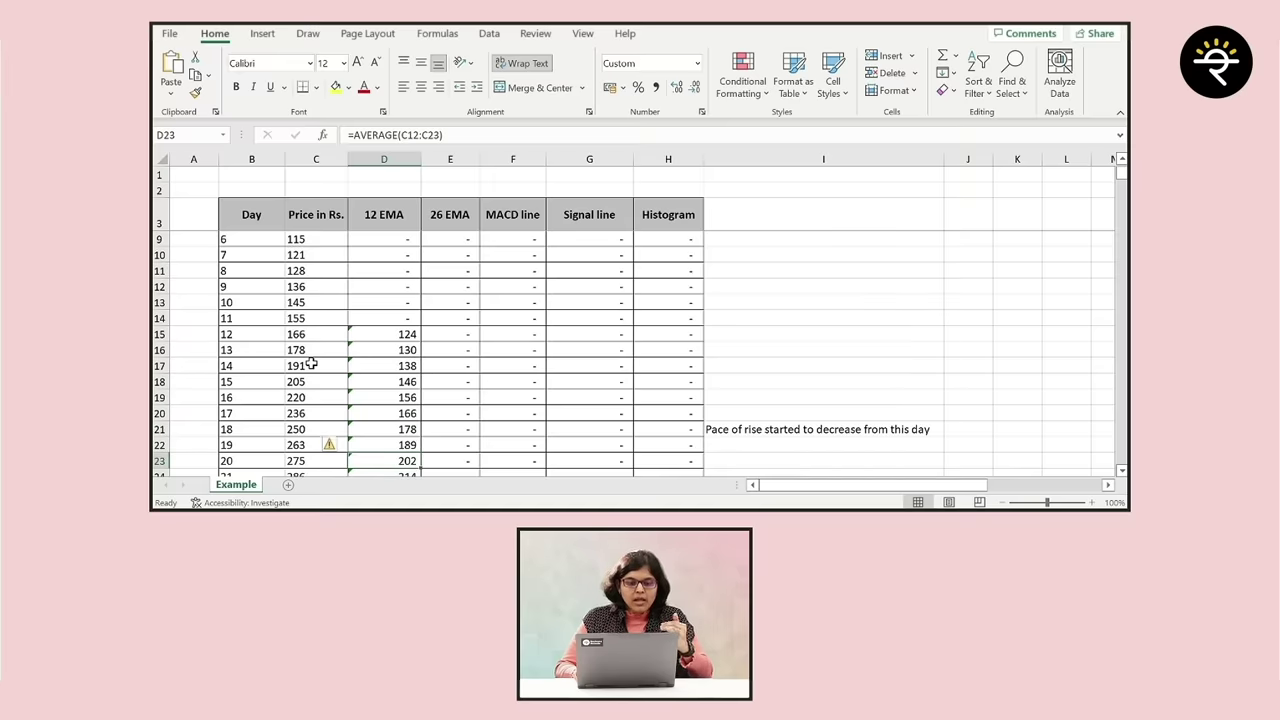
pyautogui.press('Down')
pyautogui.press('Down')
pyautogui.press('Down')
pyautogui.press('Down')
pyautogui.press('Down')
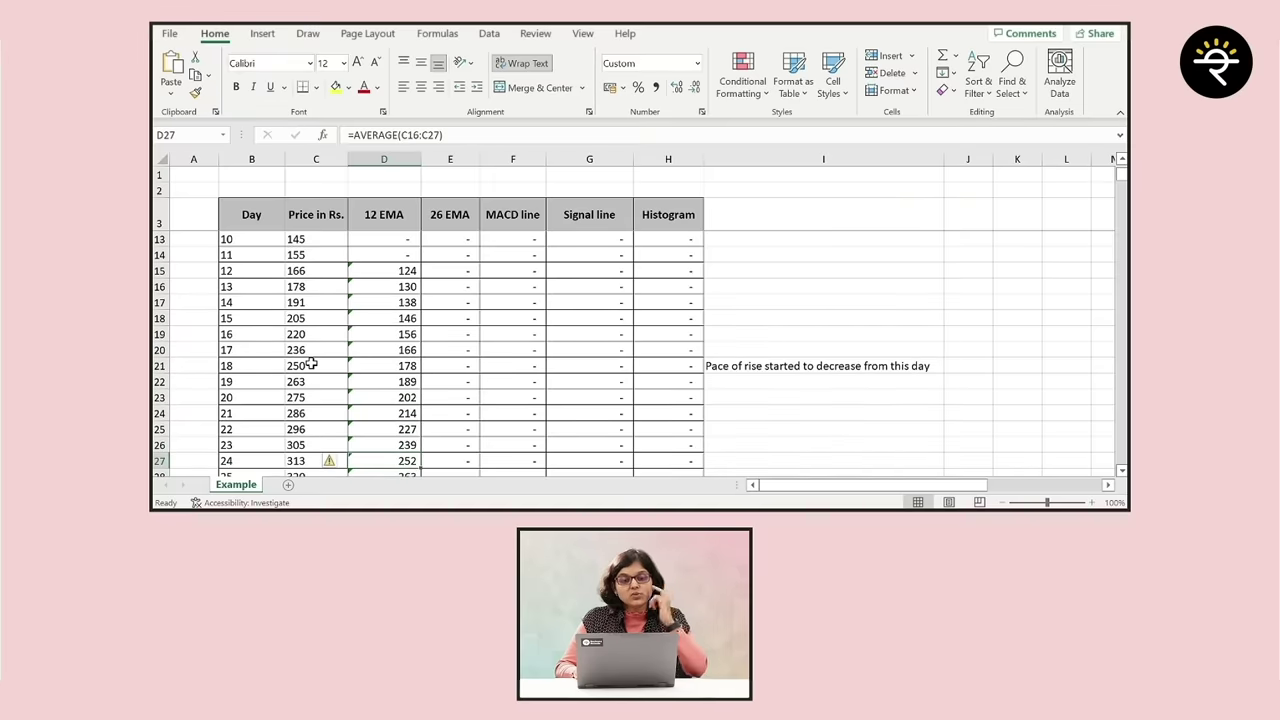
pyautogui.press('Down')
pyautogui.press('Down')
pyautogui.press('Down')
pyautogui.press('Down')
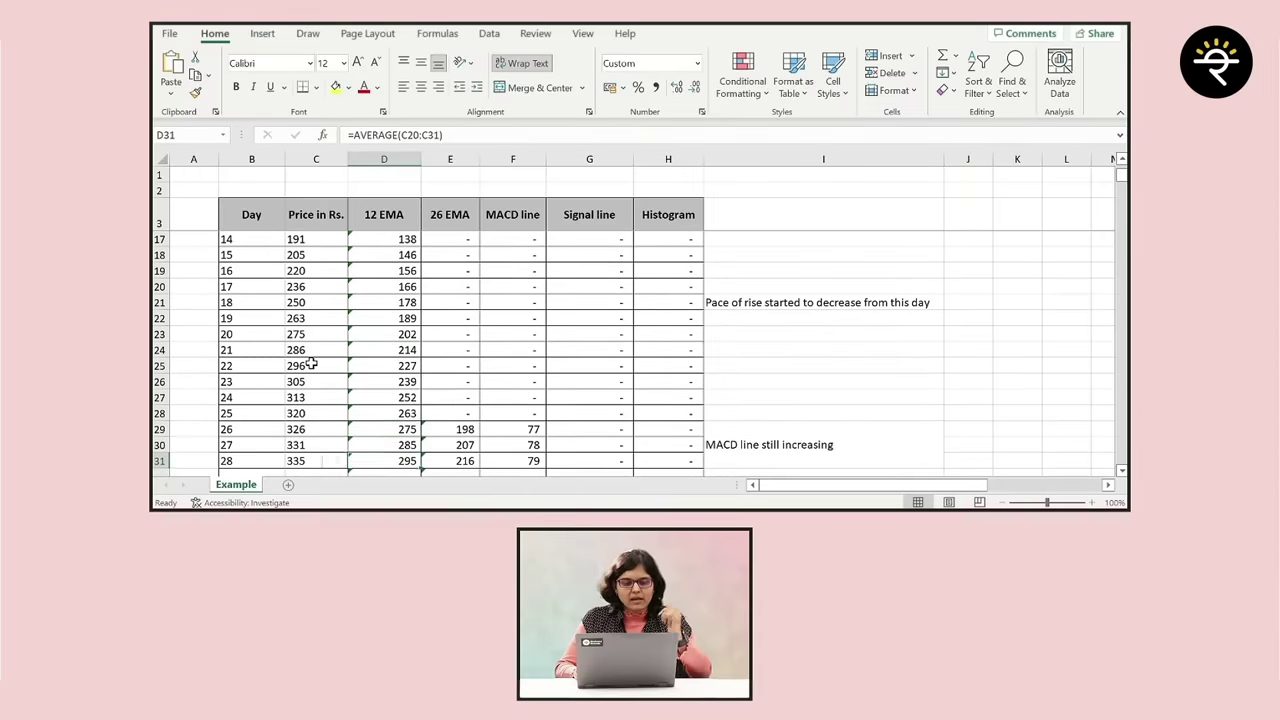
# Inspect the 26 EMA formulas of days 26 and 27 to see which prices they average, returning to day 26
pyautogui.press('Up')
pyautogui.press('Up')
pyautogui.press('Right')
pyautogui.press('F2')
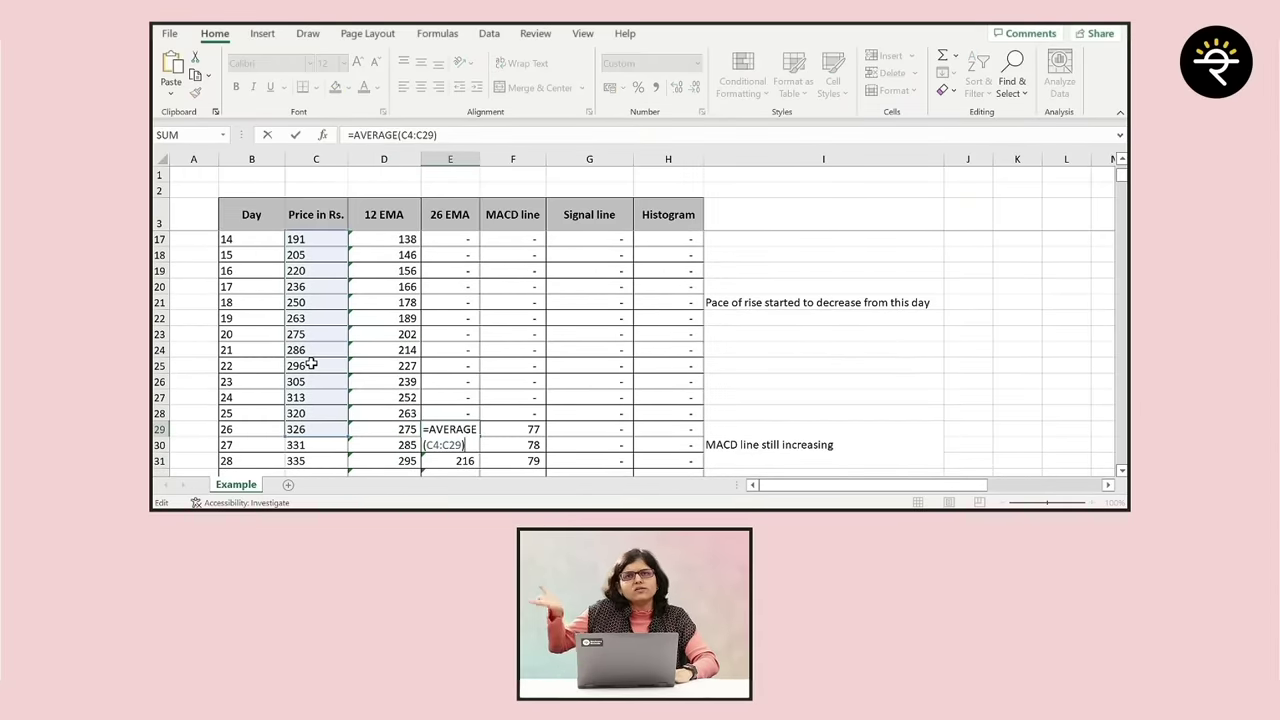
pyautogui.press('Return')
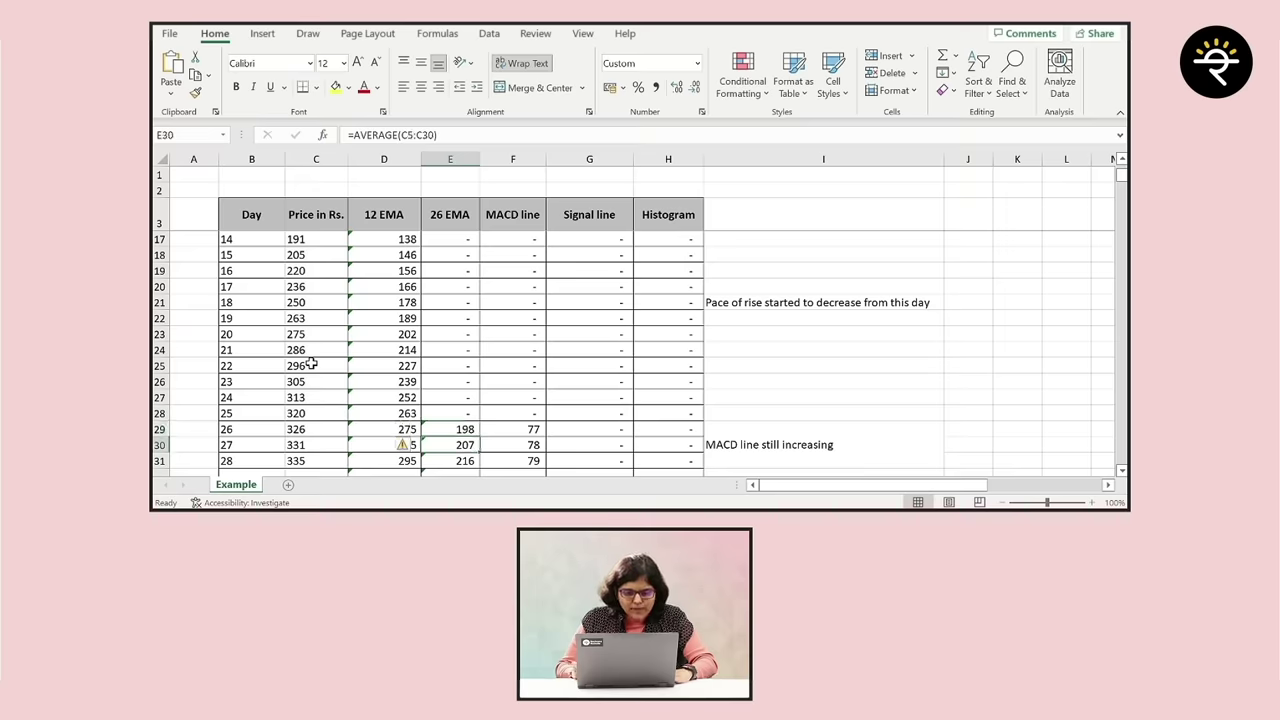
pyautogui.press('F2')
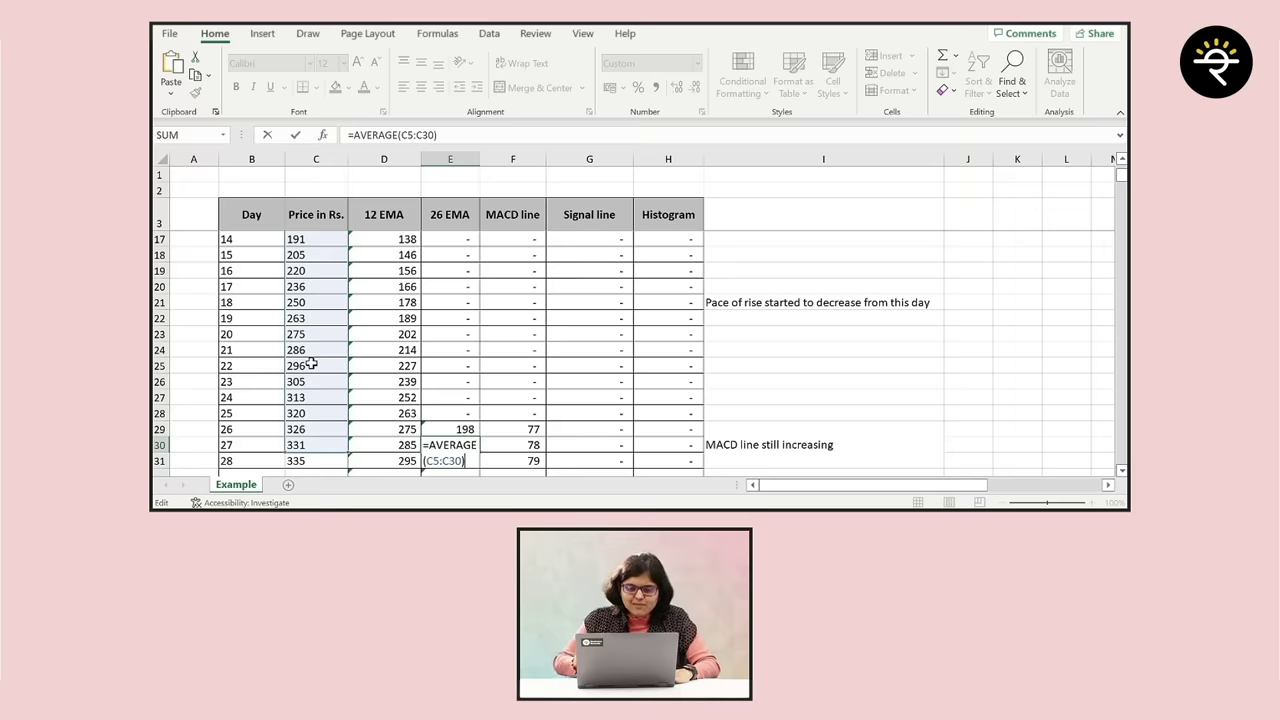
pyautogui.hotkey('ctrl', 'Return')
pyautogui.press('Up')
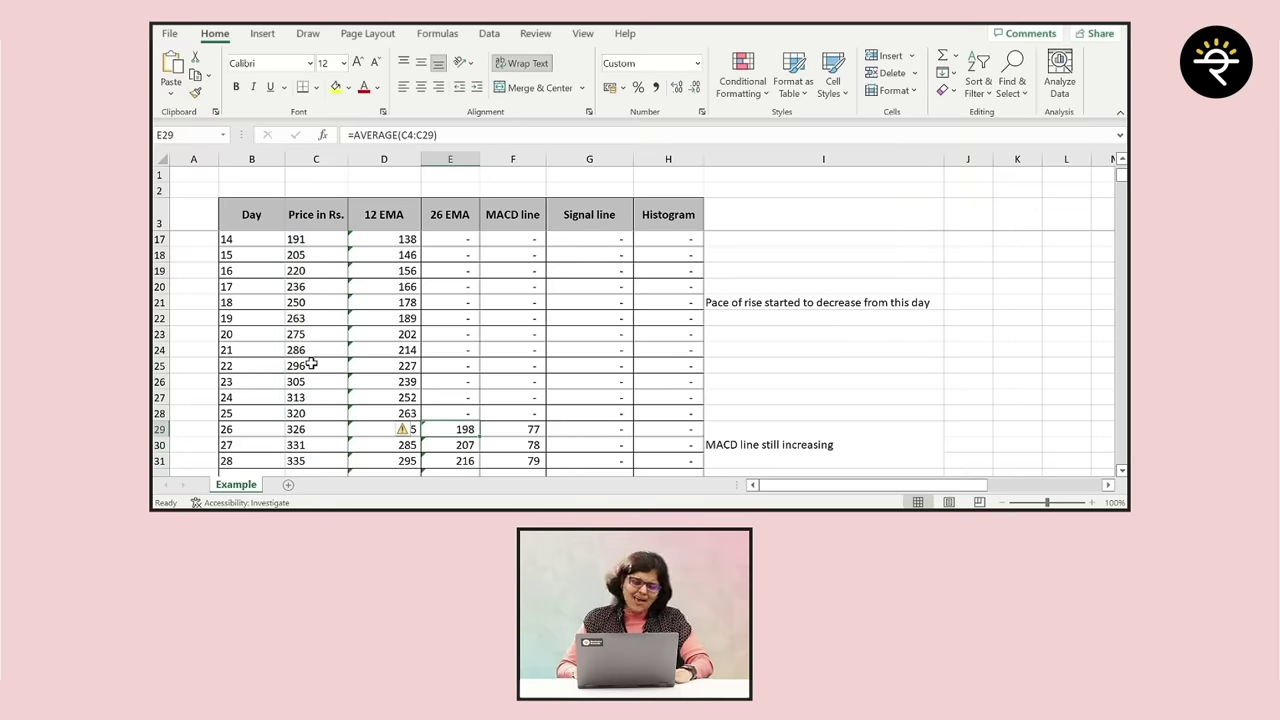
# Compare the MACD line value of day 26 with that day's 12 EMA and 26 EMA values
pyautogui.press('Right')
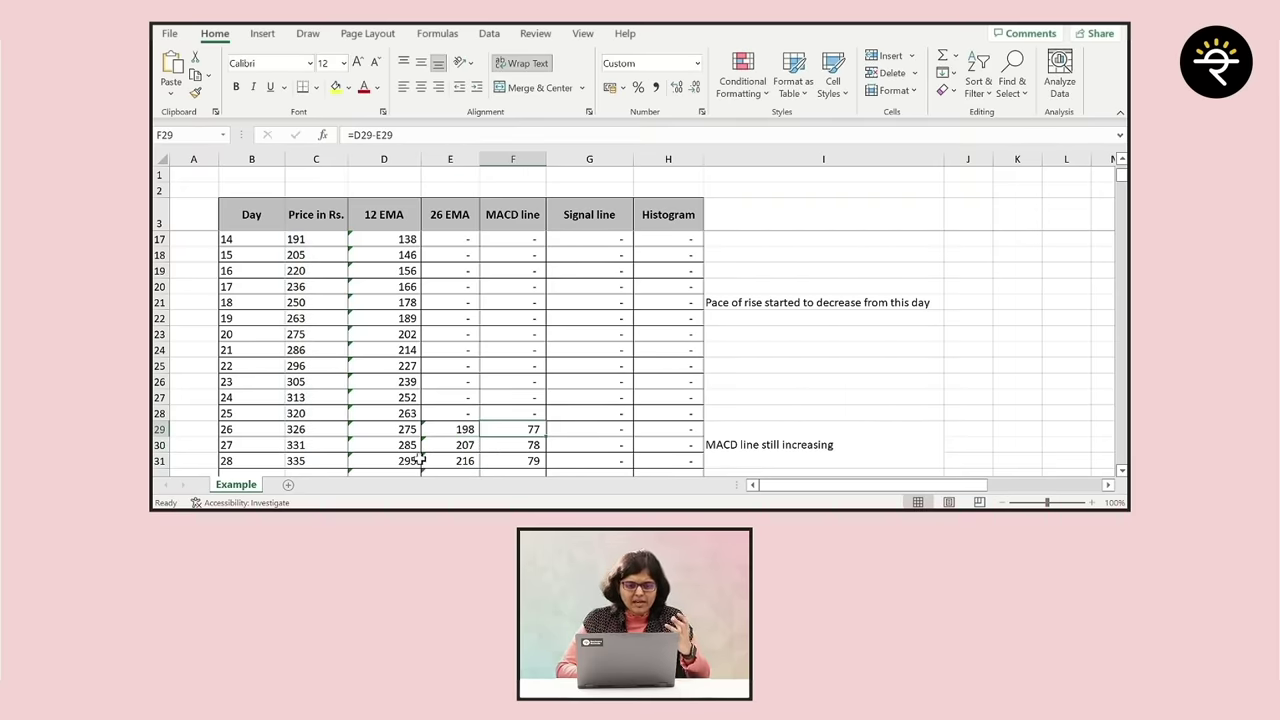
pyautogui.click(398, 428)
pyautogui.click(455, 430)
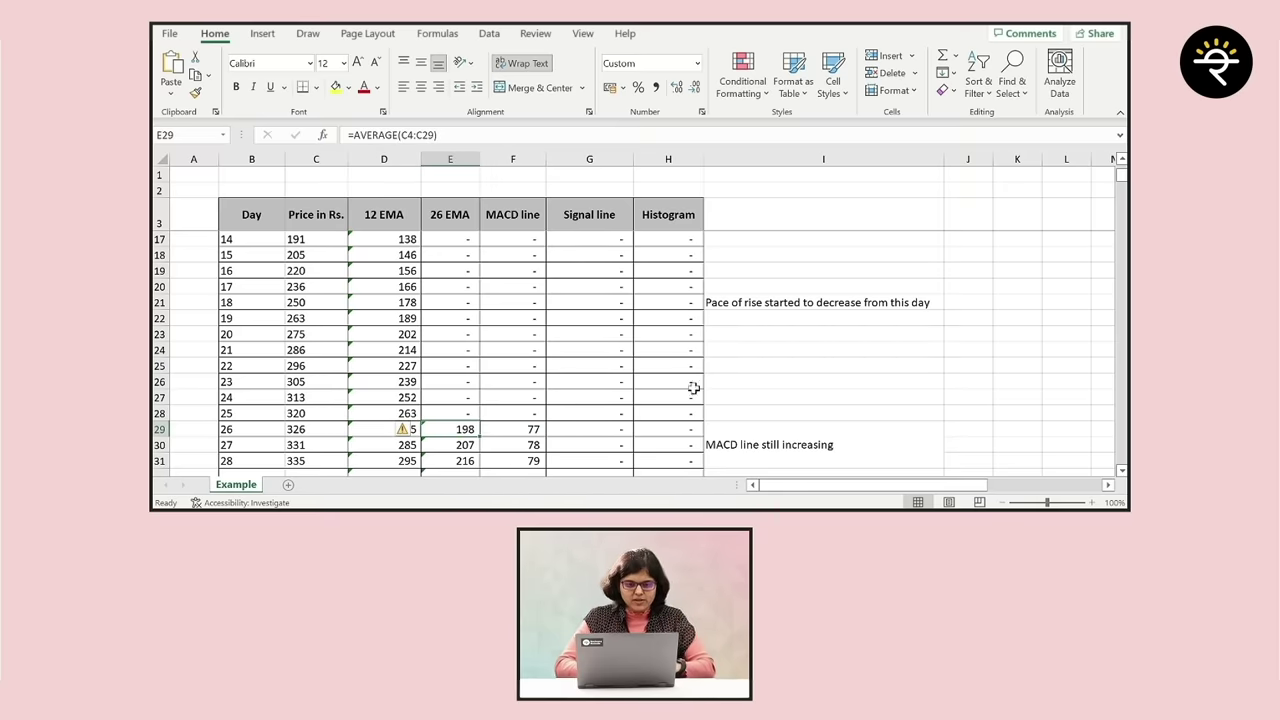
pyautogui.click(482, 367)
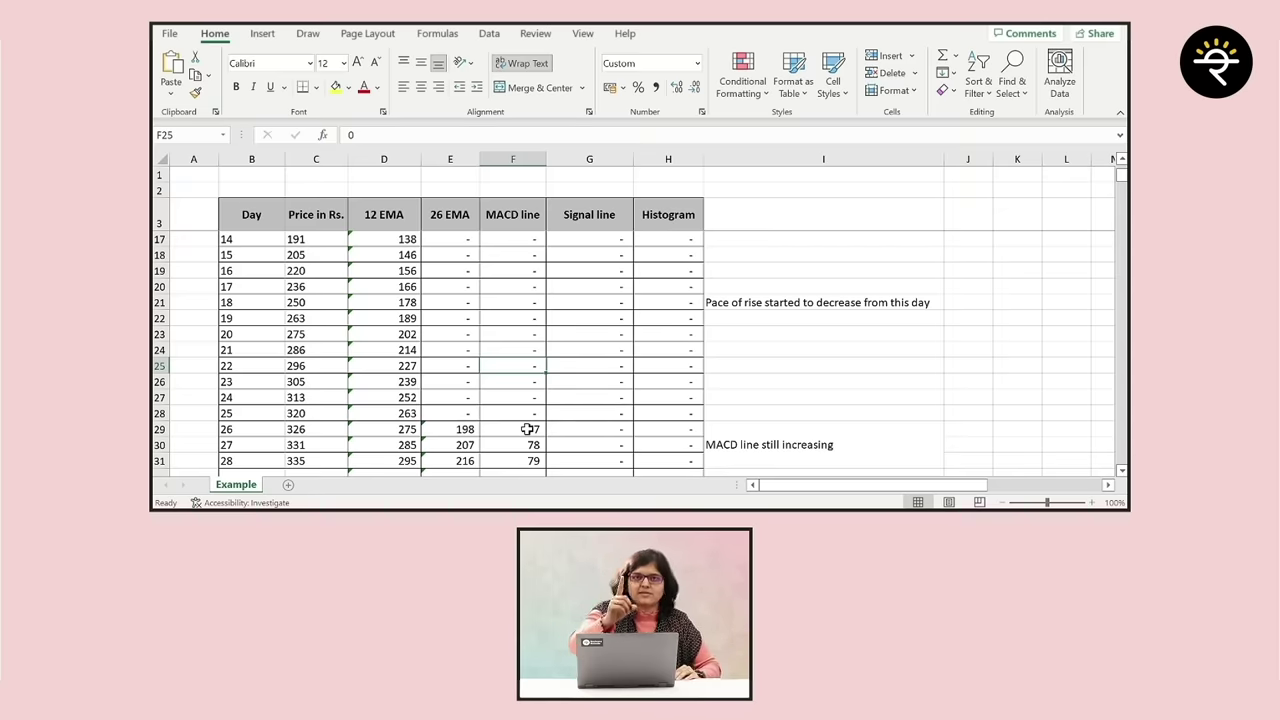
# Inspect the MACD line formula of day 26 to see which EMA cells it subtracts
pyautogui.click(527, 429)
pyautogui.scroll(-4, 1040, 429)
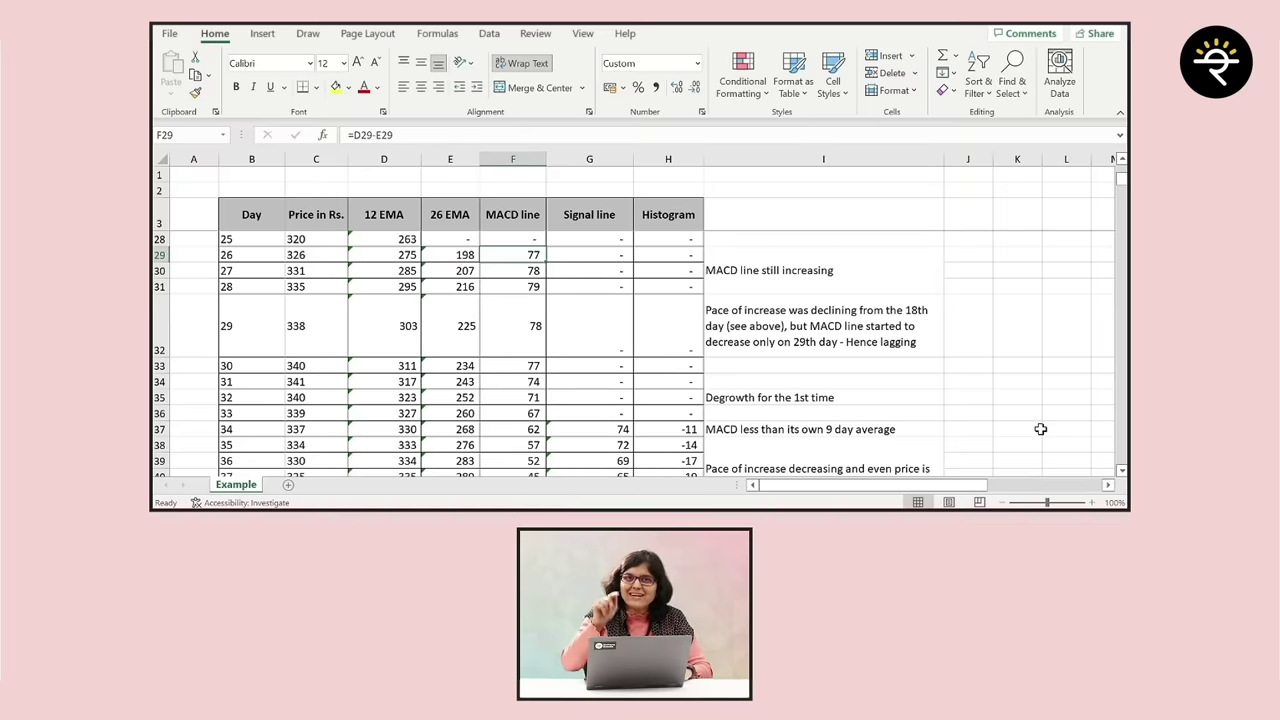
pyautogui.press('F2')
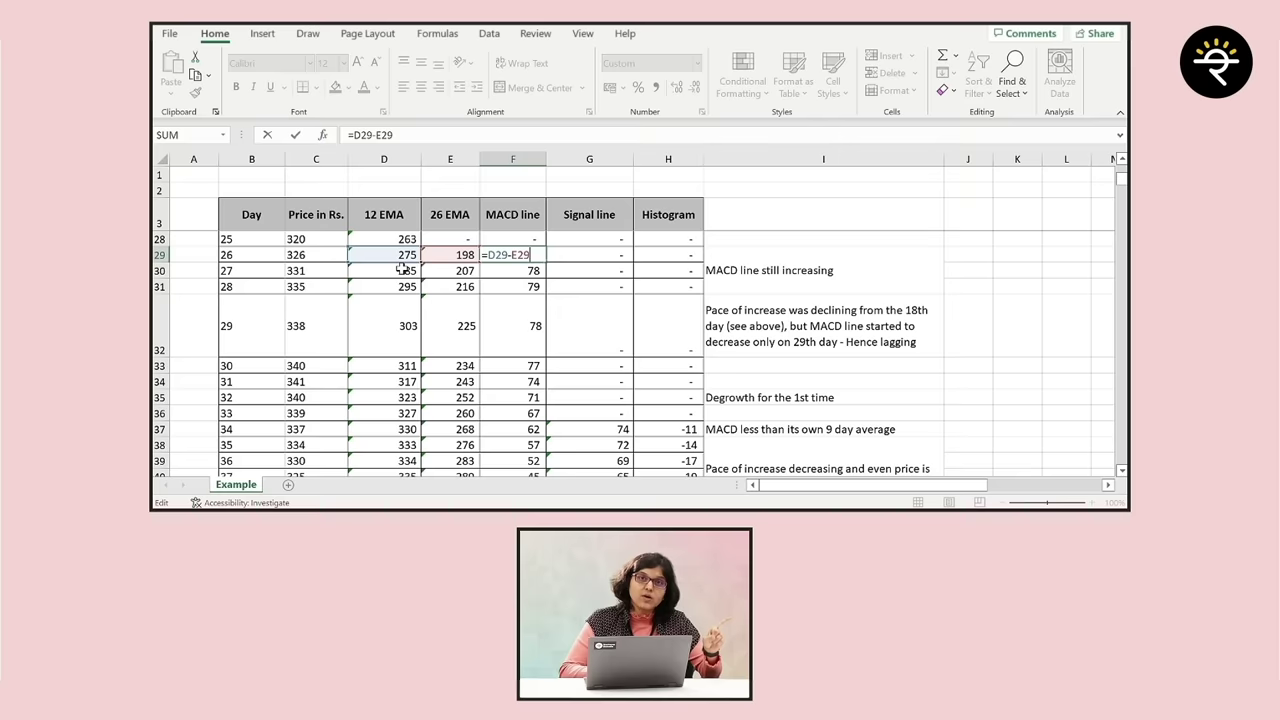
pyautogui.press('Escape')
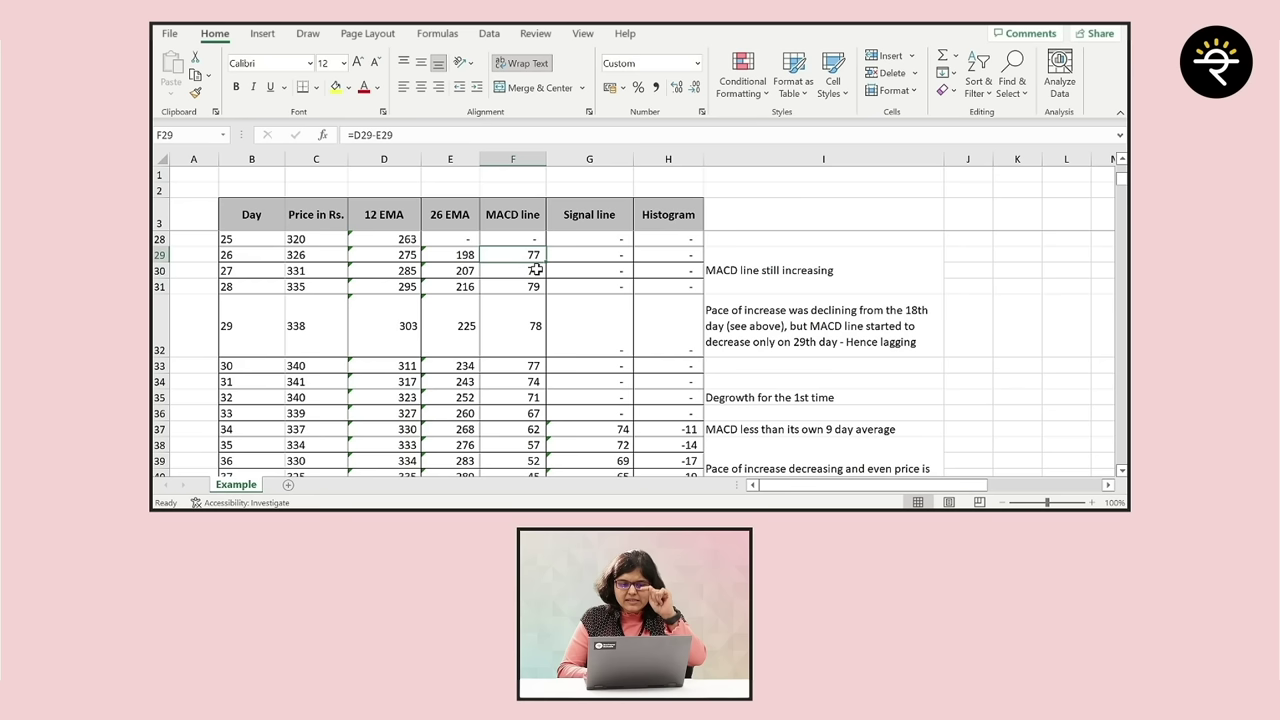
# Follow the MACD line values from day 27 to day 30, returning to day 29
pyautogui.click(537, 272)
pyautogui.click(537, 285)
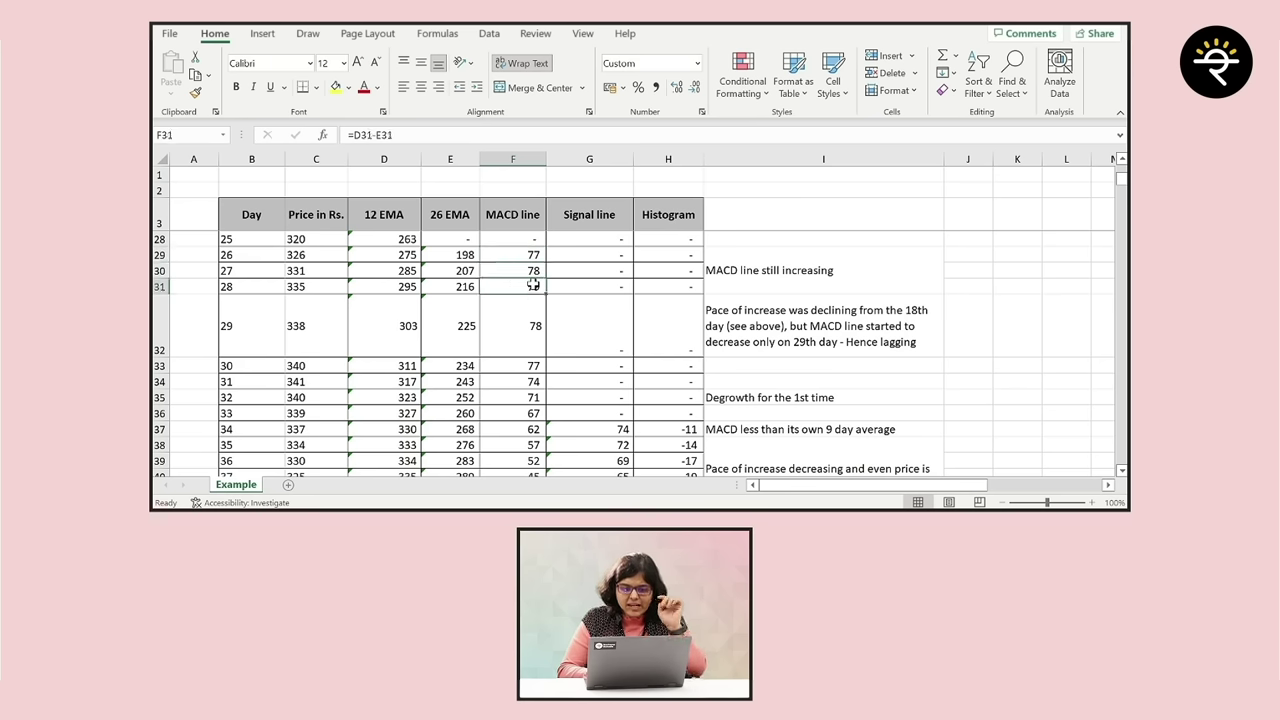
pyautogui.click(514, 339)
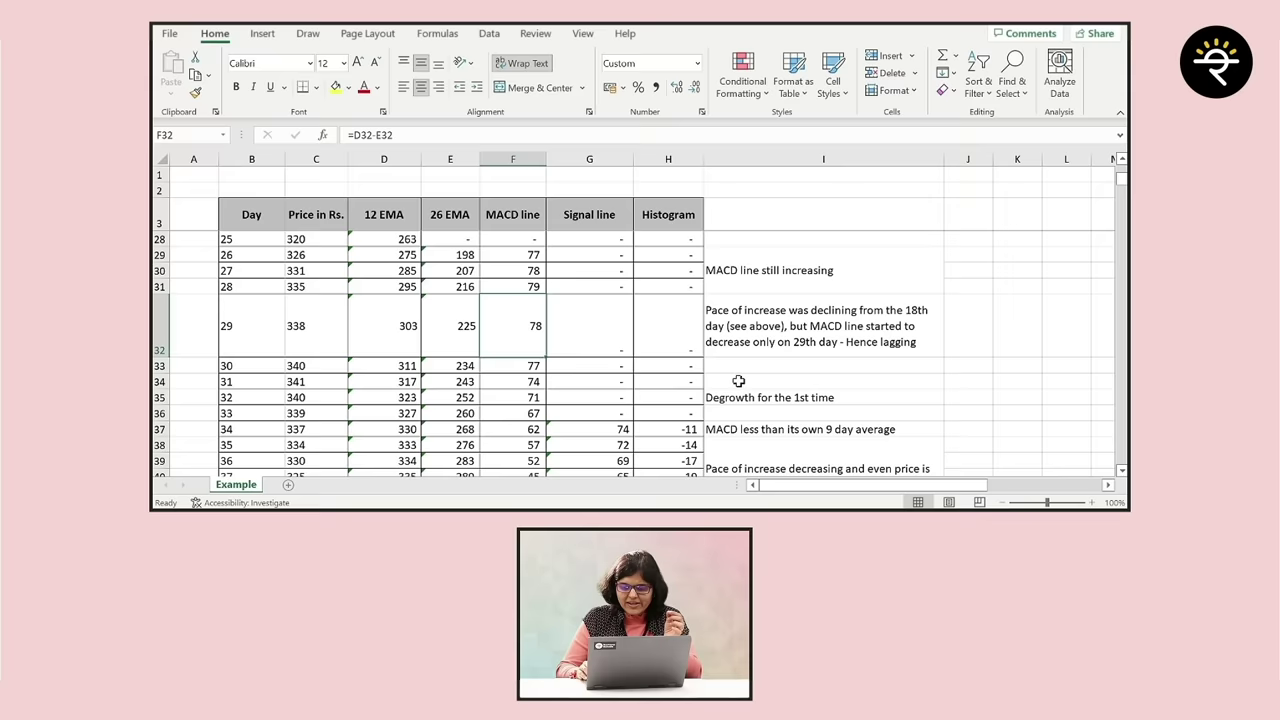
pyautogui.press('Down')
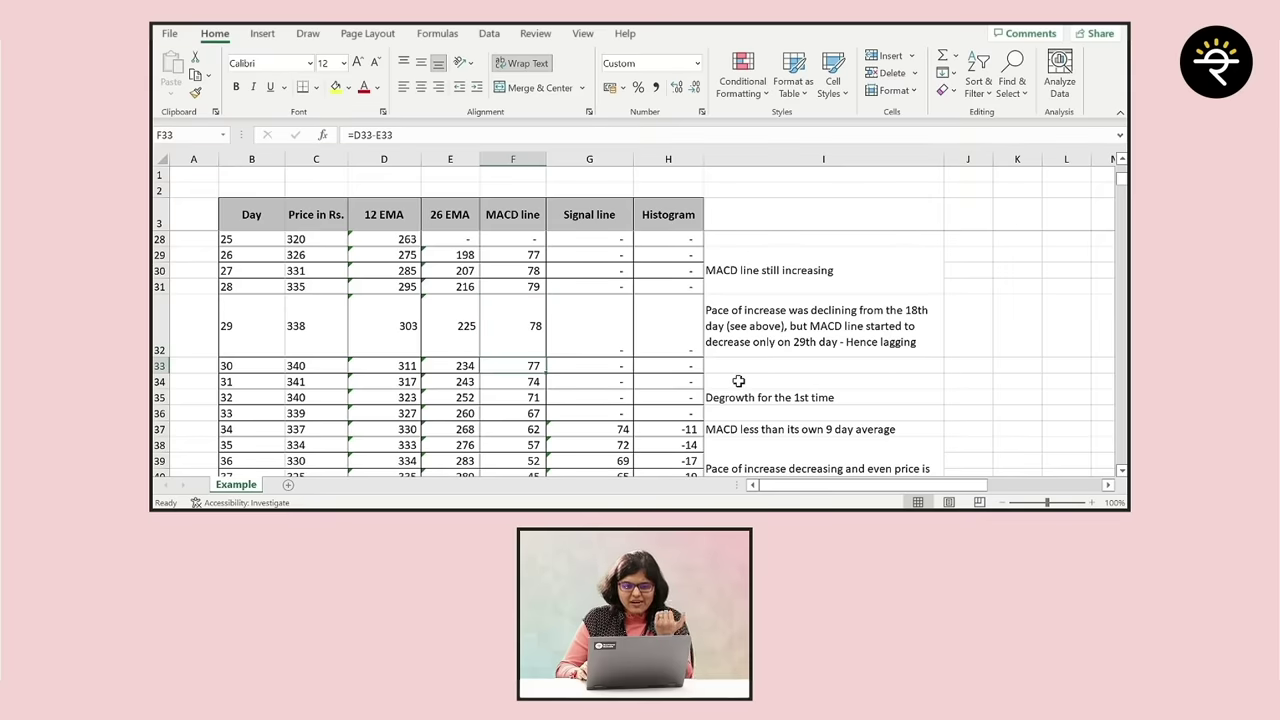
pyautogui.press('Up')
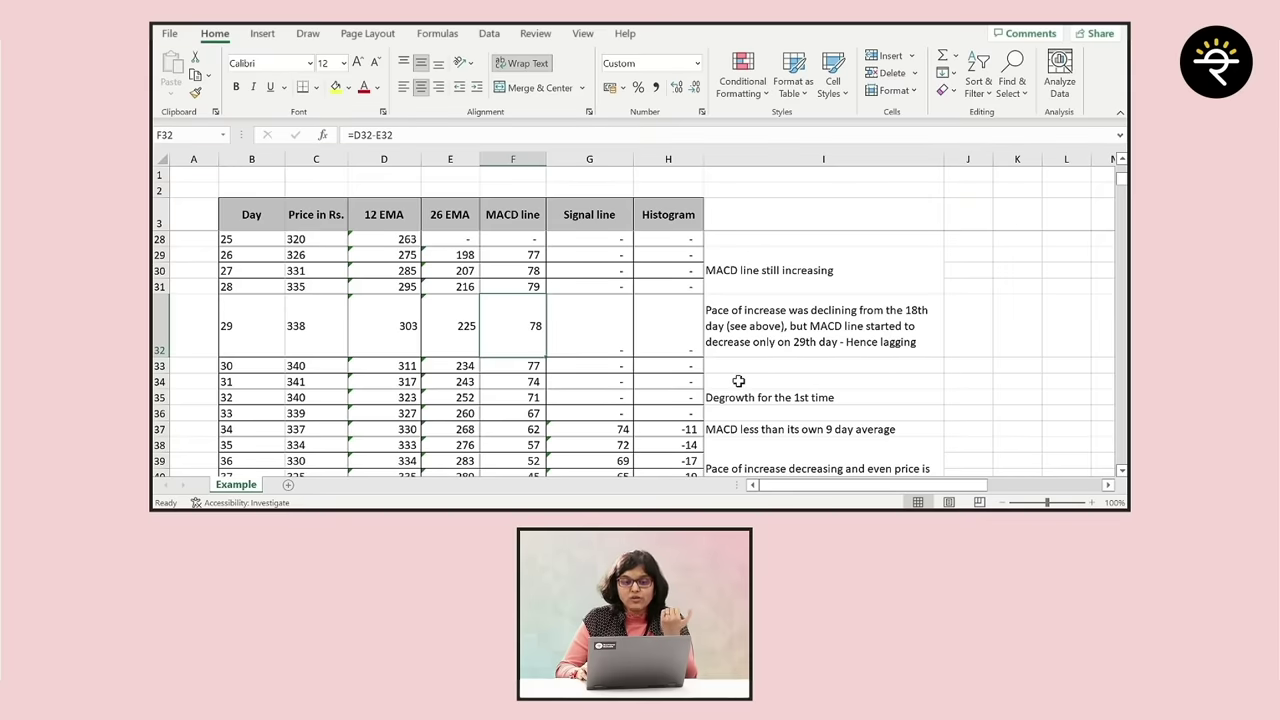
# Go through the MACD line values from day 30 down to day 39
pyautogui.press('Down')
pyautogui.press('Down')
pyautogui.press('Down')
pyautogui.press('Down')
pyautogui.press('Down')
pyautogui.press('Down')
pyautogui.press('Down')
pyautogui.press('Down')
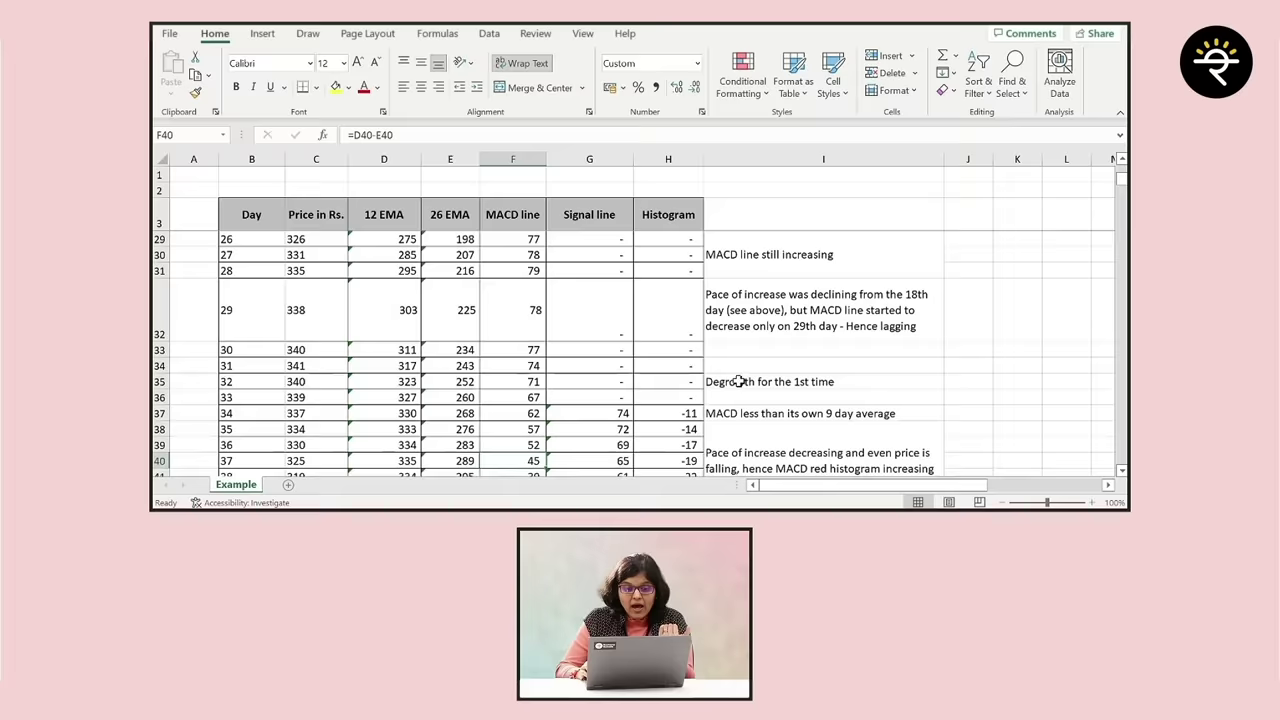
pyautogui.press('Down')
pyautogui.press('Down')
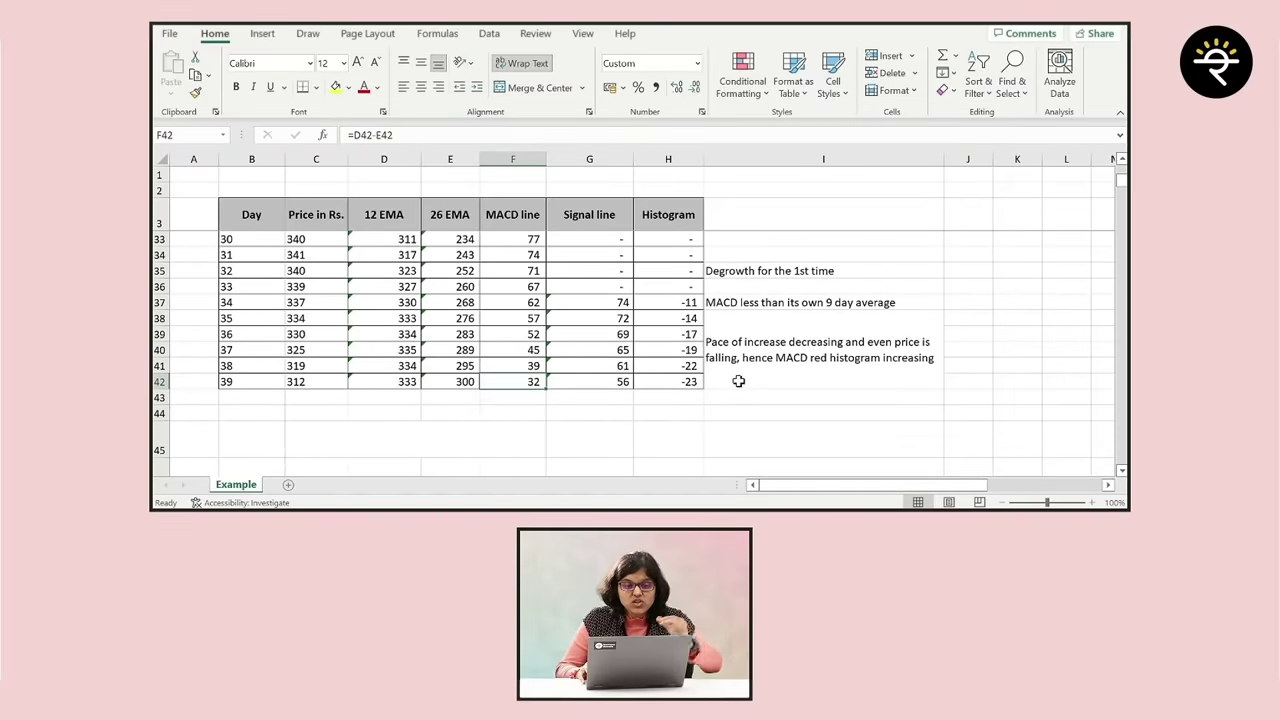
# Retrace the MACD line values upward from day 39 past day 26, and come back down to day 34
pyautogui.press('Up')
pyautogui.press('Up')
pyautogui.press('Up')
pyautogui.press('Up')
pyautogui.press('Up')
pyautogui.press('Up')
pyautogui.press('Up')
pyautogui.press('Up')
pyautogui.press('Up')
pyautogui.press('Up')
pyautogui.press('Up')
pyautogui.press('Up')
pyautogui.press('Up')
pyautogui.press('Up')
pyautogui.press('Up')
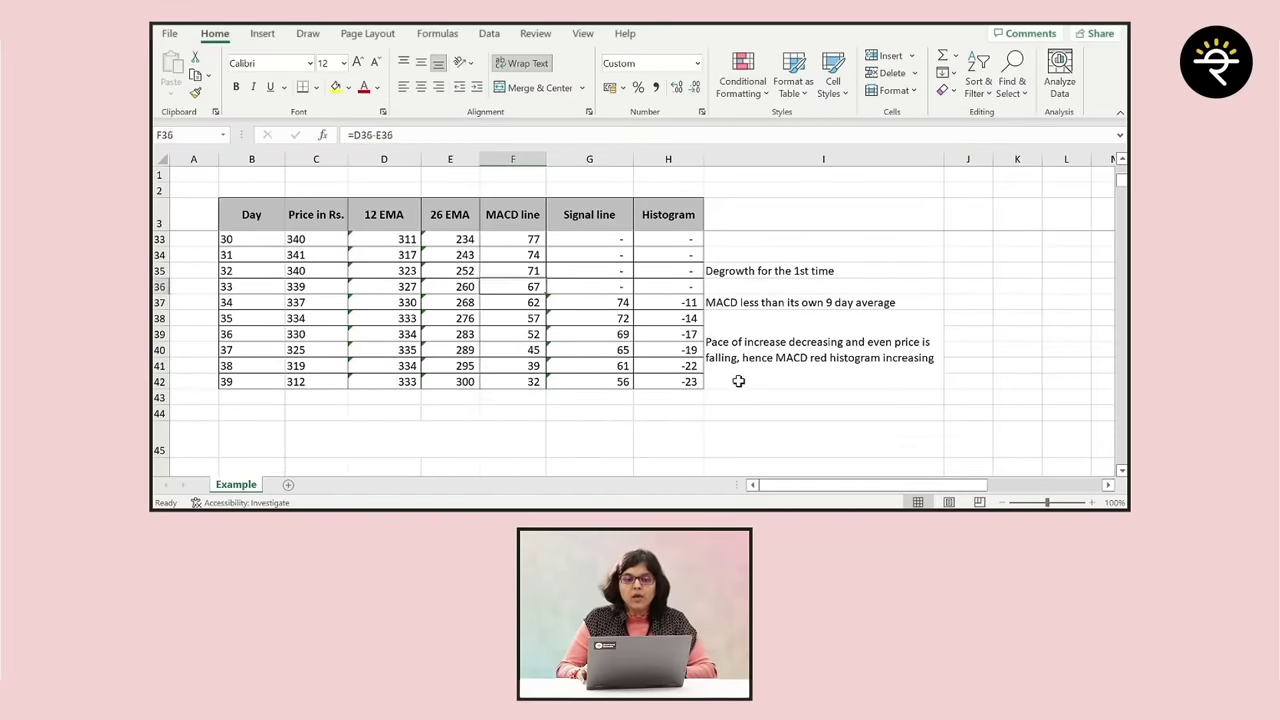
pyautogui.press('Down')
pyautogui.press('Down')
pyautogui.press('Down')
pyautogui.press('Down')
pyautogui.press('Down')
pyautogui.press('Down')
pyautogui.press('Down')
pyautogui.press('Down')
pyautogui.press('Down')
pyautogui.press('Down')
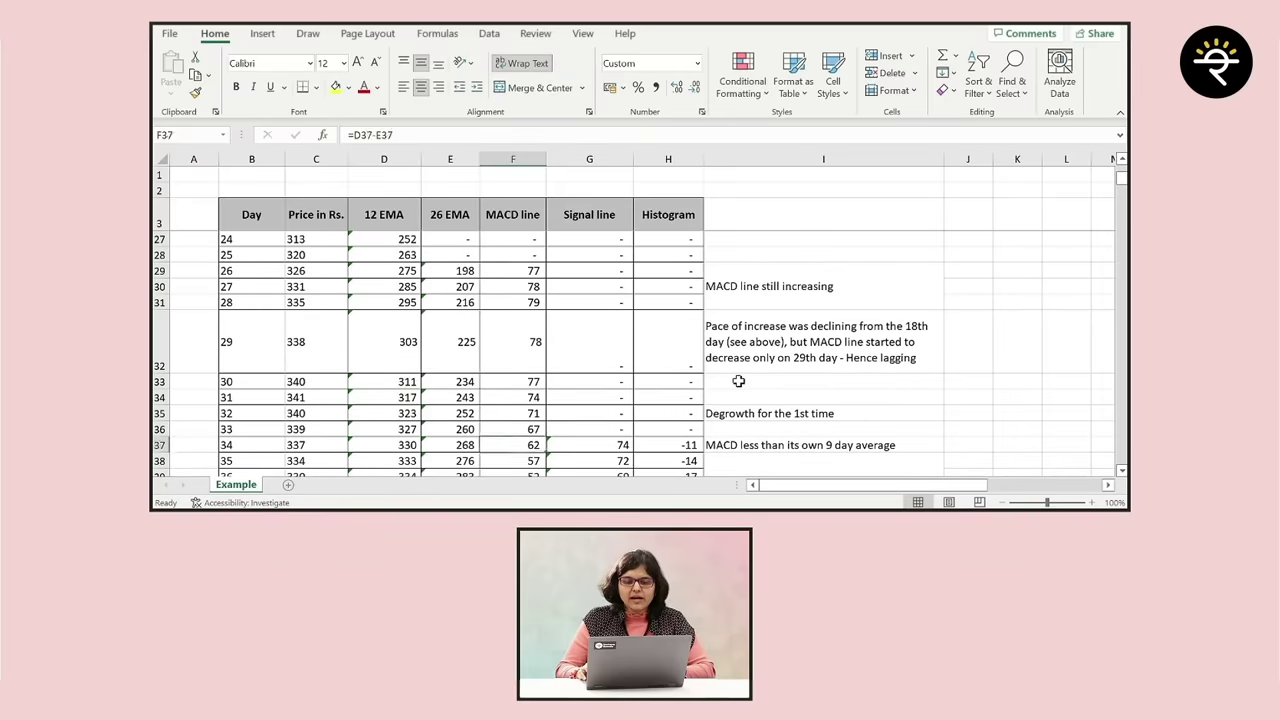
# Trace the MACD line back up to its first value on day 26 and check that day's price
pyautogui.press('Up')
pyautogui.press('Up')
pyautogui.press('Up')
pyautogui.press('Up')
pyautogui.press('Up')
pyautogui.press('Up')
pyautogui.press('Up')
pyautogui.press('Up')
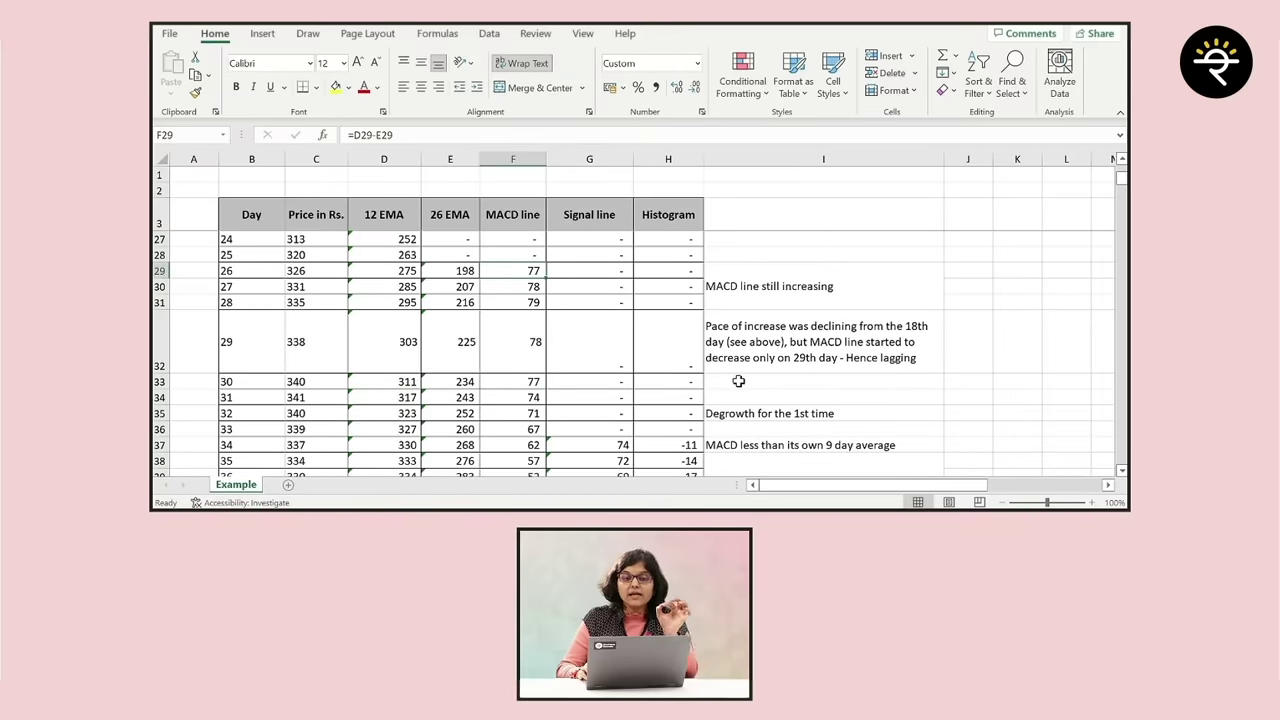
pyautogui.press('Left')
pyautogui.press('Left')
pyautogui.press('Left')
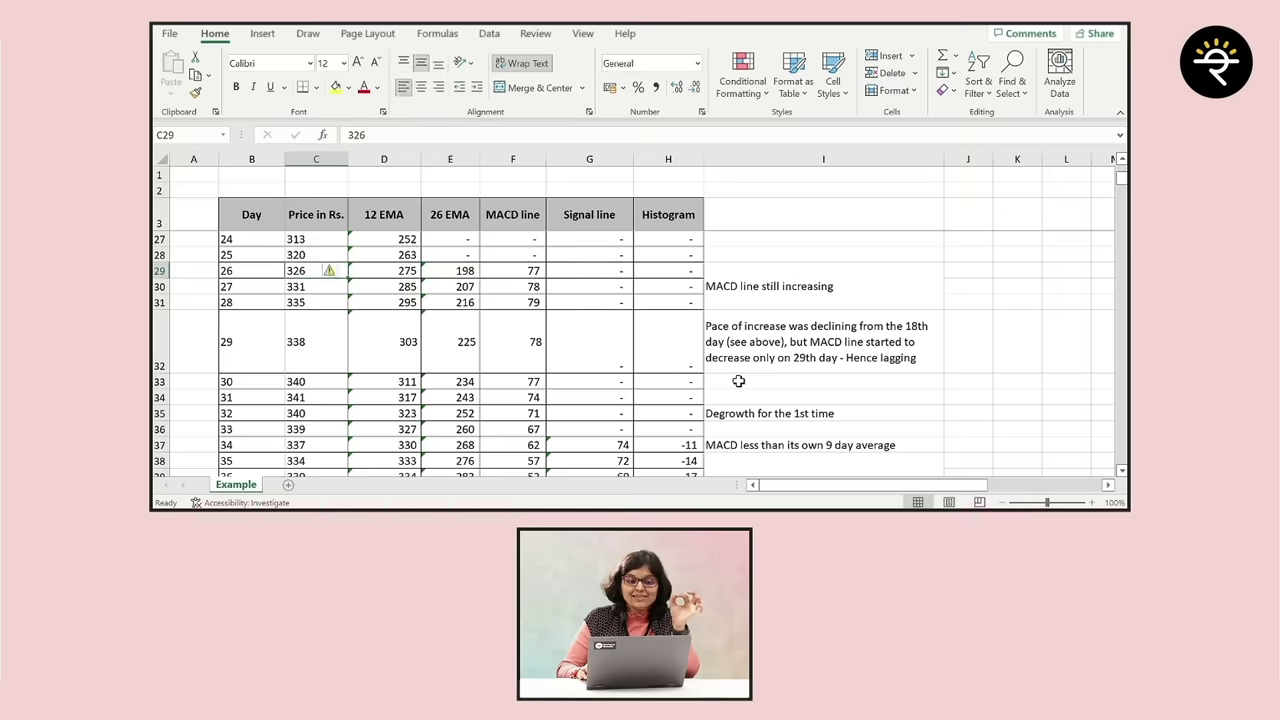
# Go through the first nine MACD line values, from day 26 to day 34
pyautogui.press('Right')
pyautogui.press('Right')
pyautogui.press('Right')
pyautogui.press('Down')
pyautogui.press('Down')
pyautogui.press('Down')
pyautogui.press('Down')
pyautogui.press('Down')
pyautogui.press('Down')
pyautogui.press('Down')
pyautogui.press('Down')
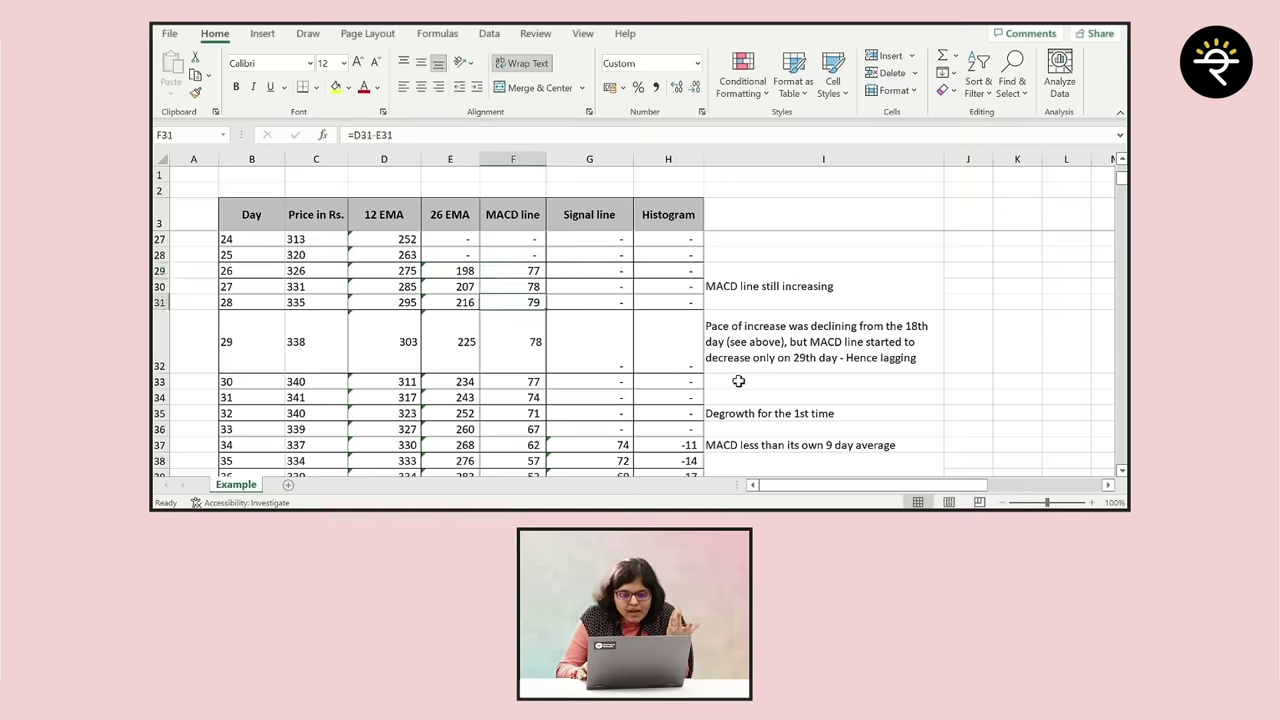
# Inspect the Signal line formula of day 34 to see which MACD line values it averages
pyautogui.press('Right')
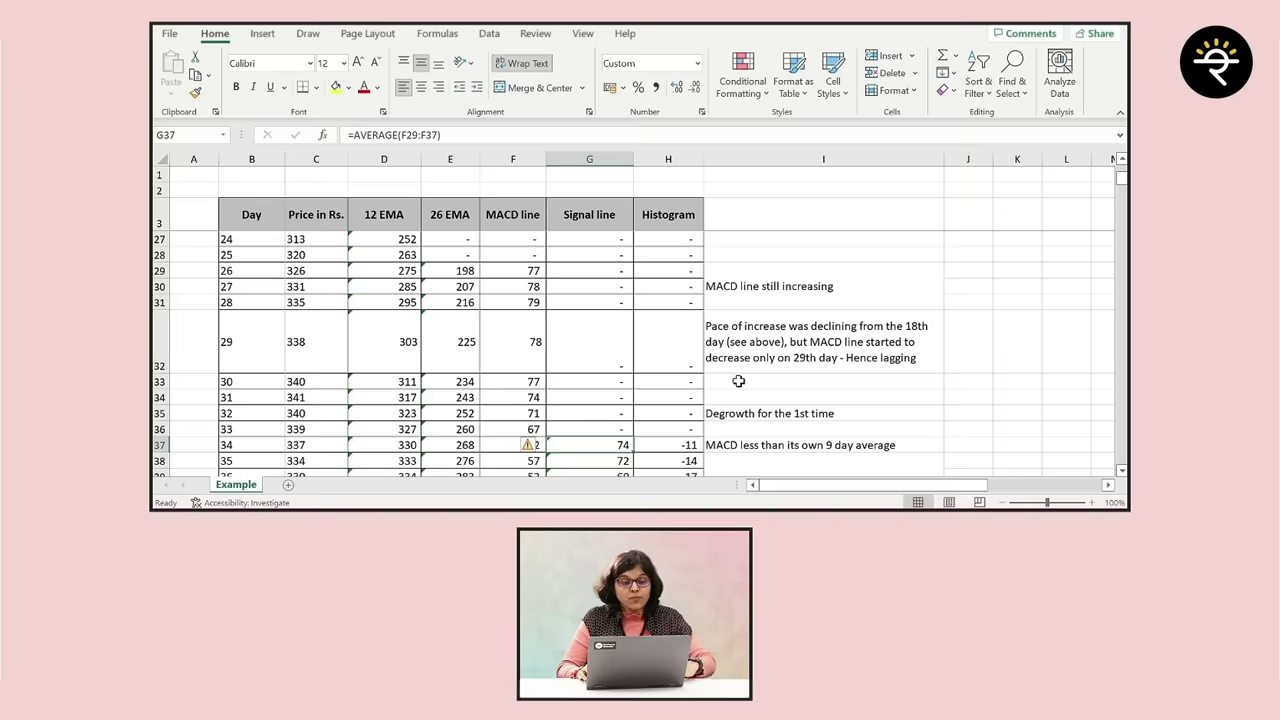
pyautogui.press('F2')
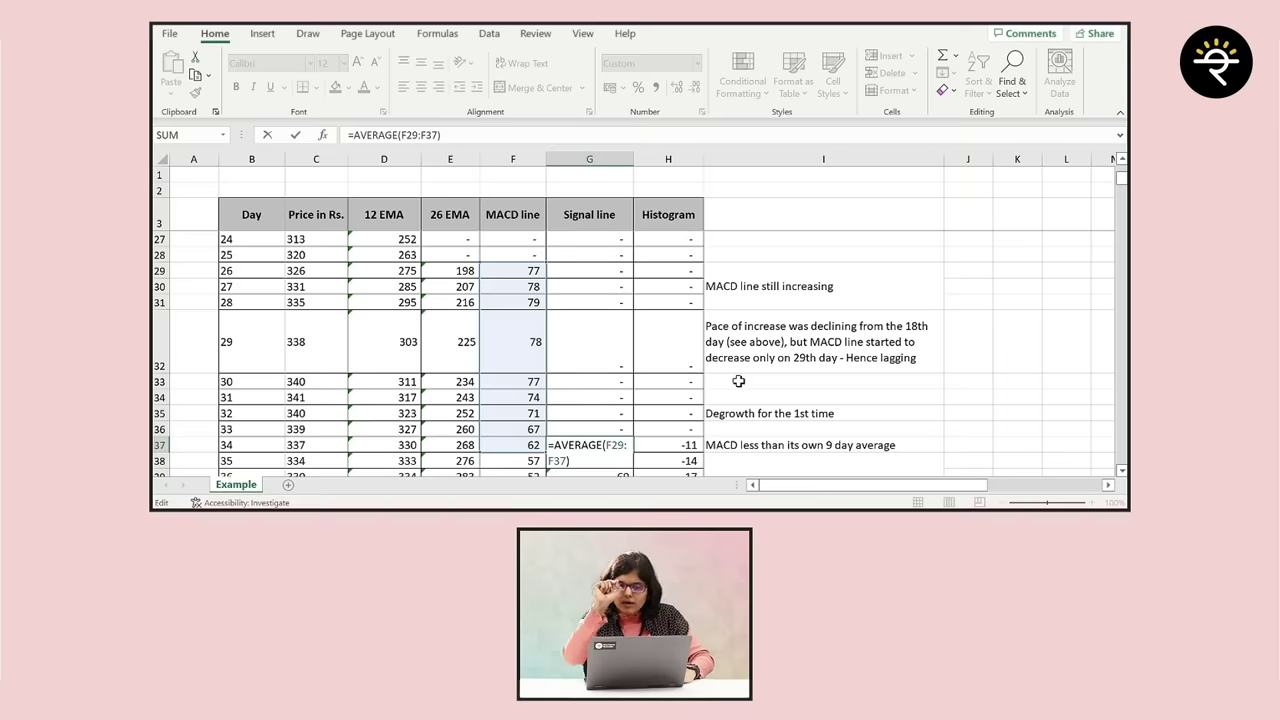
pyautogui.hotkey('ctrl', 'Return')
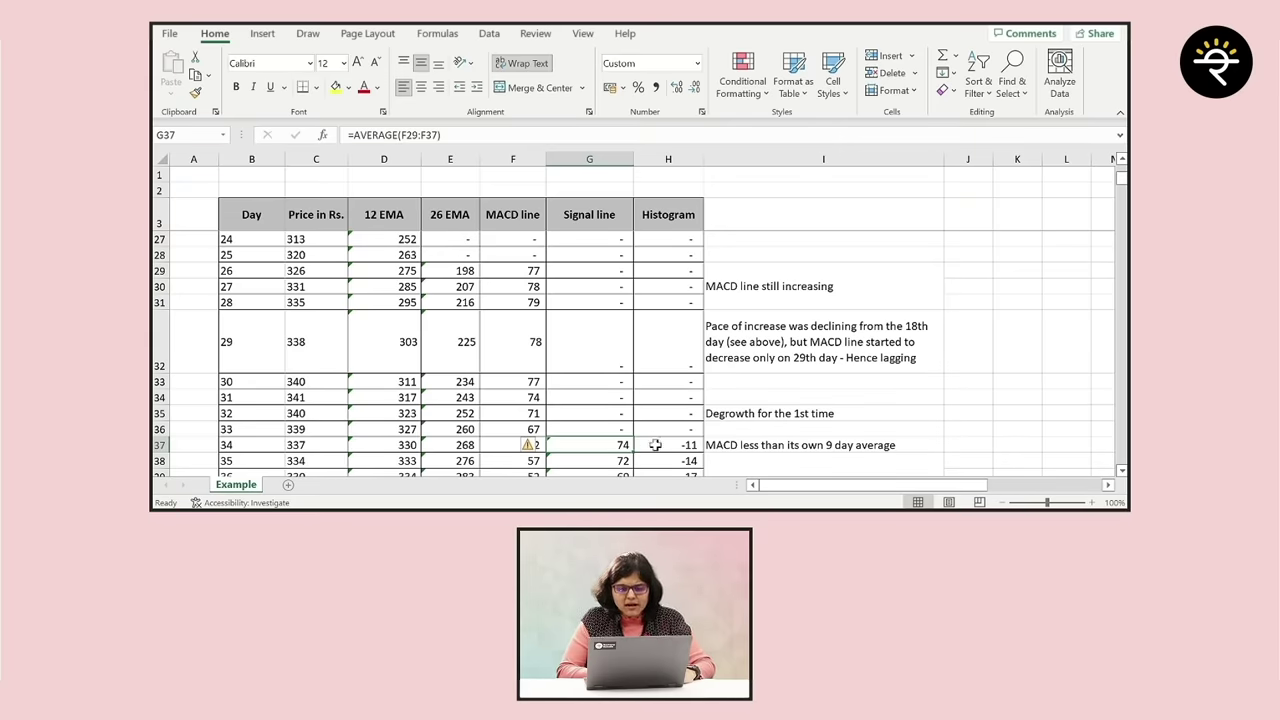
# Inspect the Signal line formulas of days 35 to 37 to see how the averaged range moves
pyautogui.press('Down')
pyautogui.scroll(-1, 655, 445)
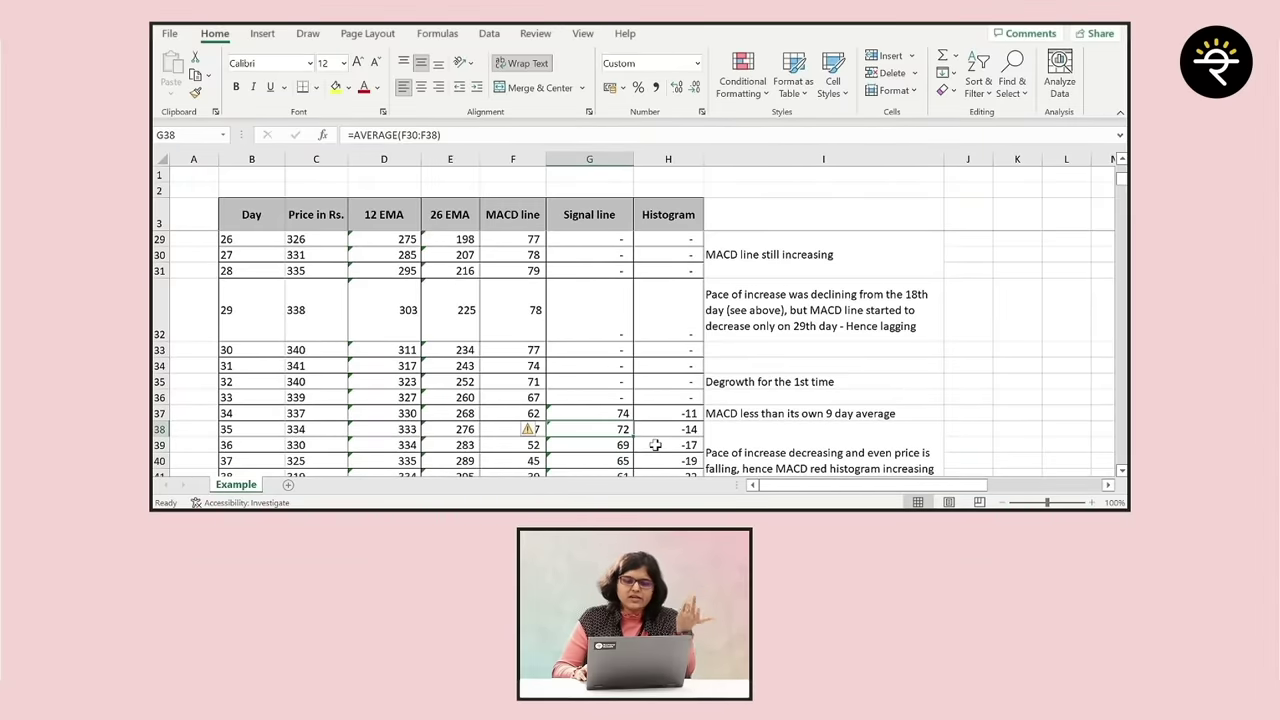
pyautogui.press('Down')
pyautogui.press('F2')
pyautogui.press('Return')
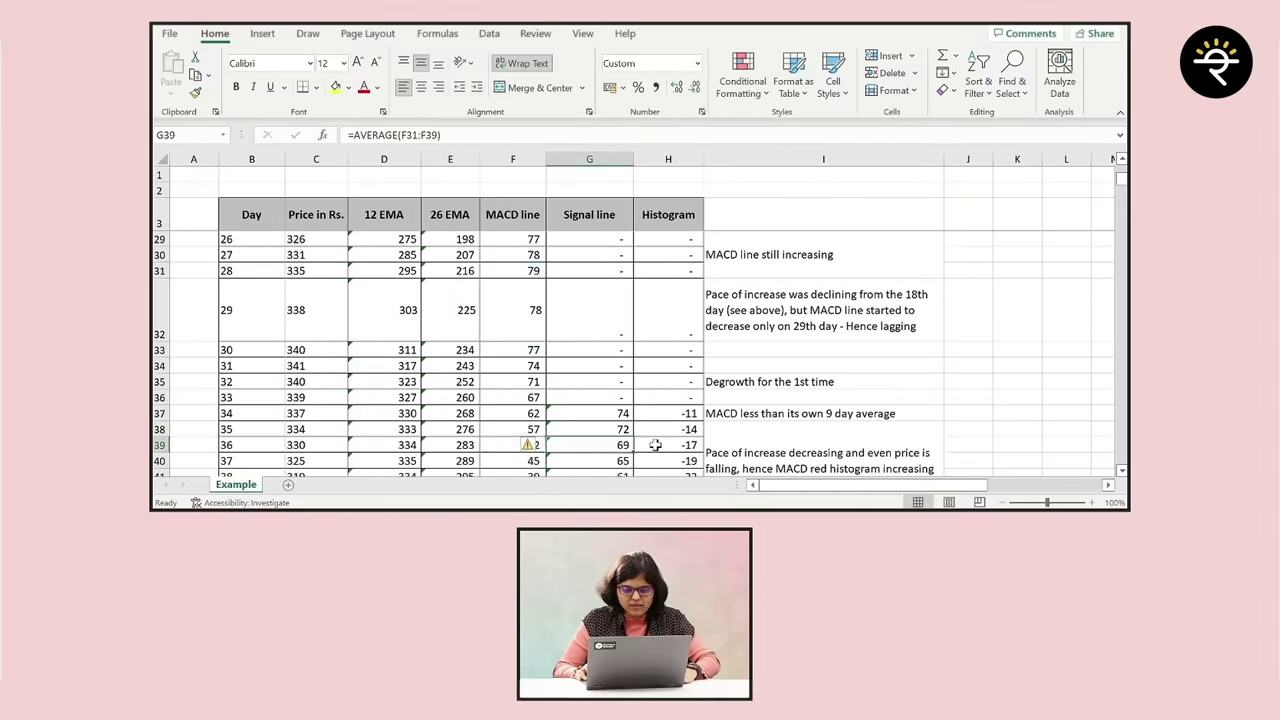
pyautogui.press('F2')
pyautogui.press('Escape')
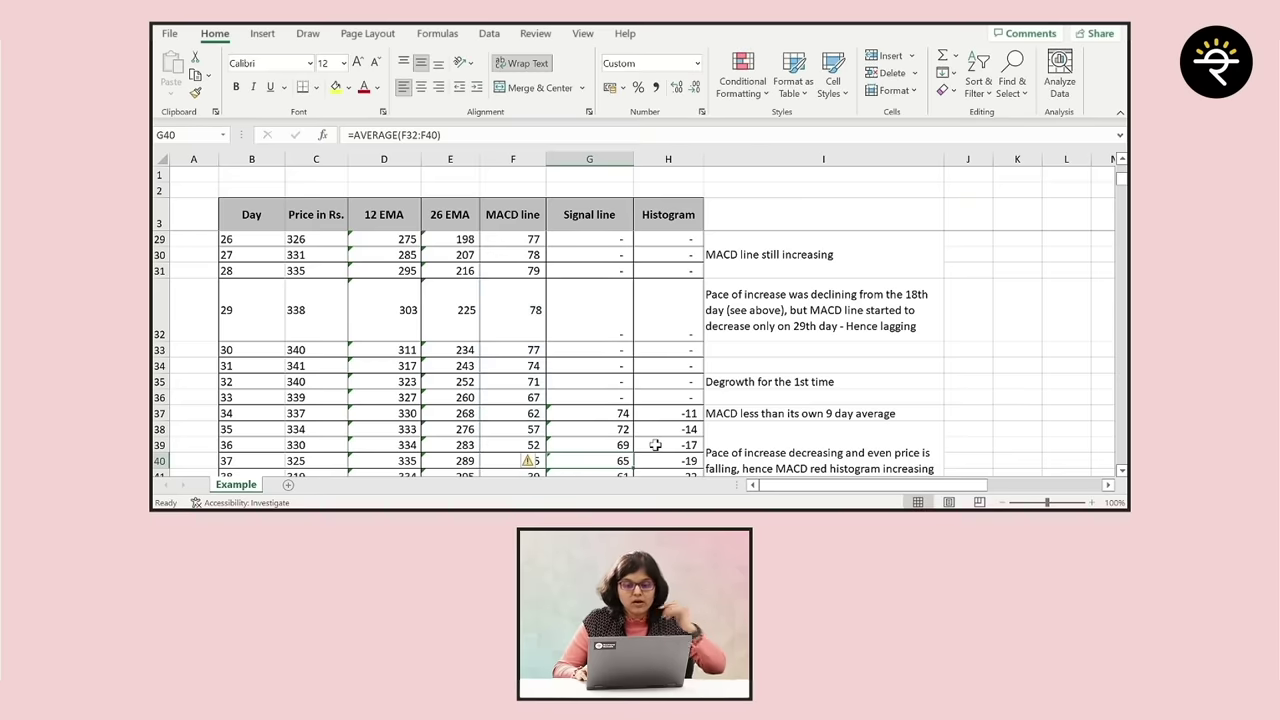
# Inspect the Histogram formula of day 34 to see which cells it subtracts
pyautogui.press('Up')
pyautogui.press('Up')
pyautogui.press('Up')
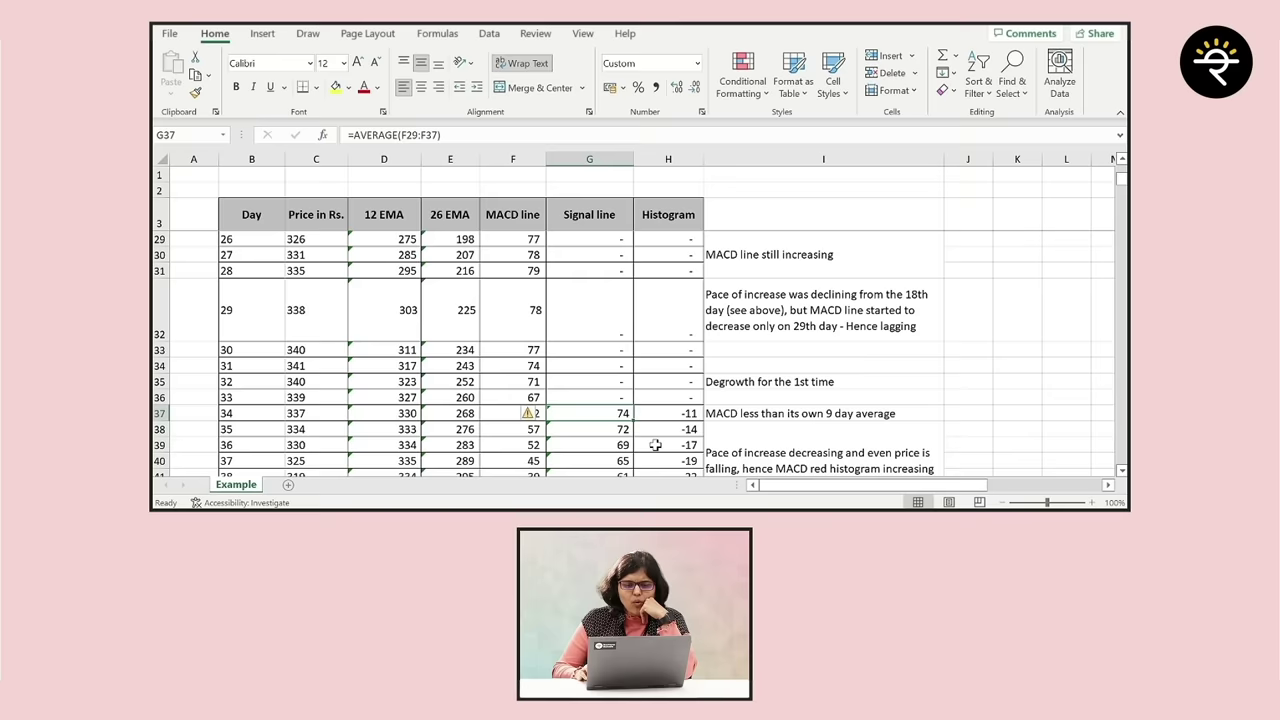
pyautogui.press('Right')
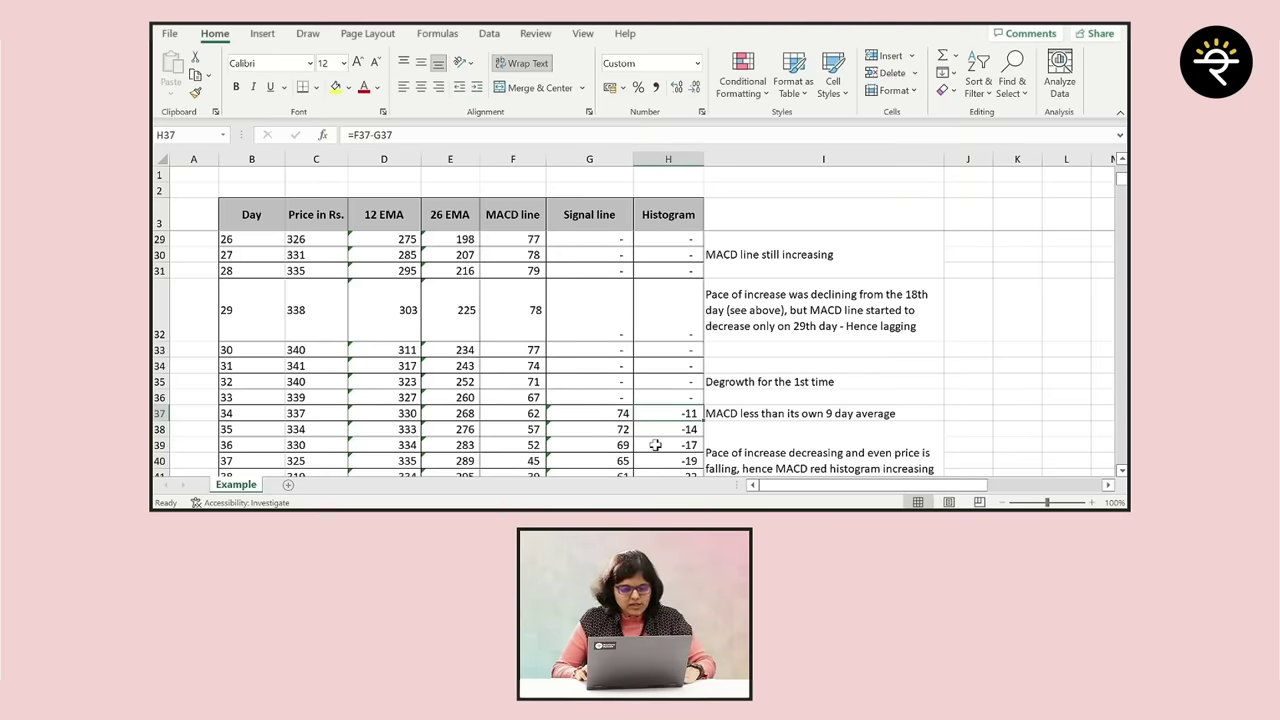
pyautogui.press('F2')
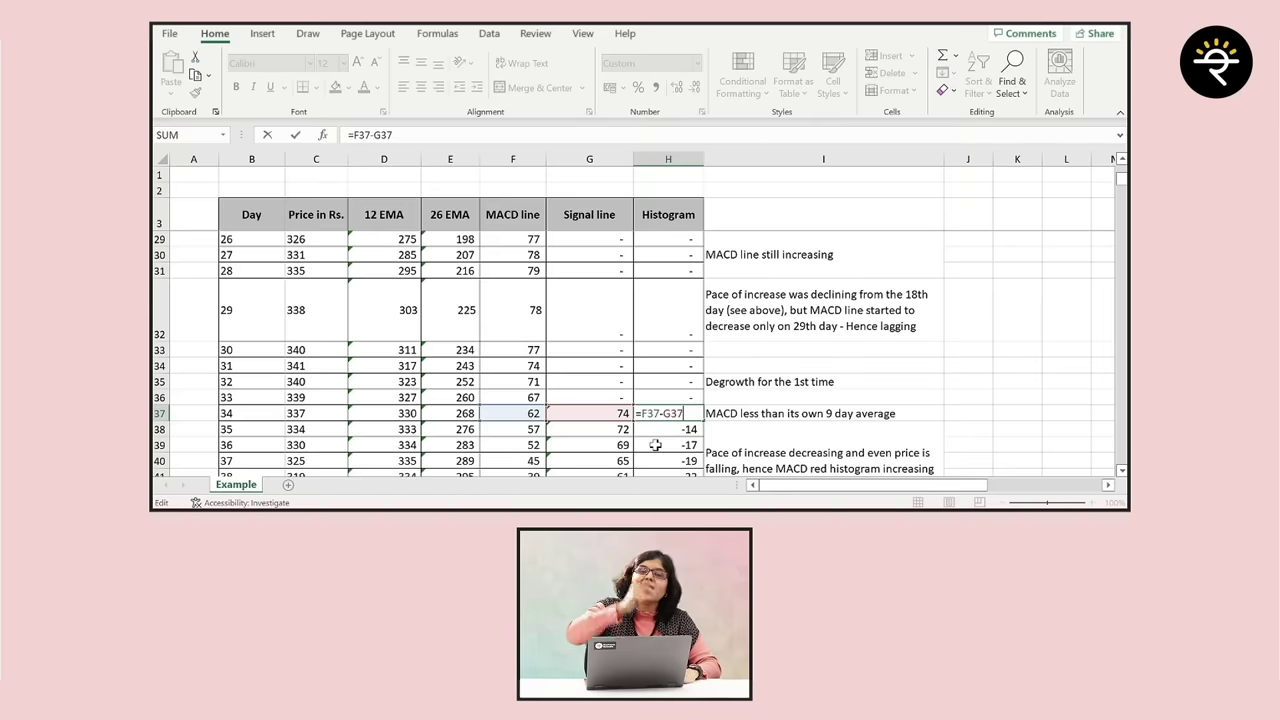
pyautogui.press('Escape')
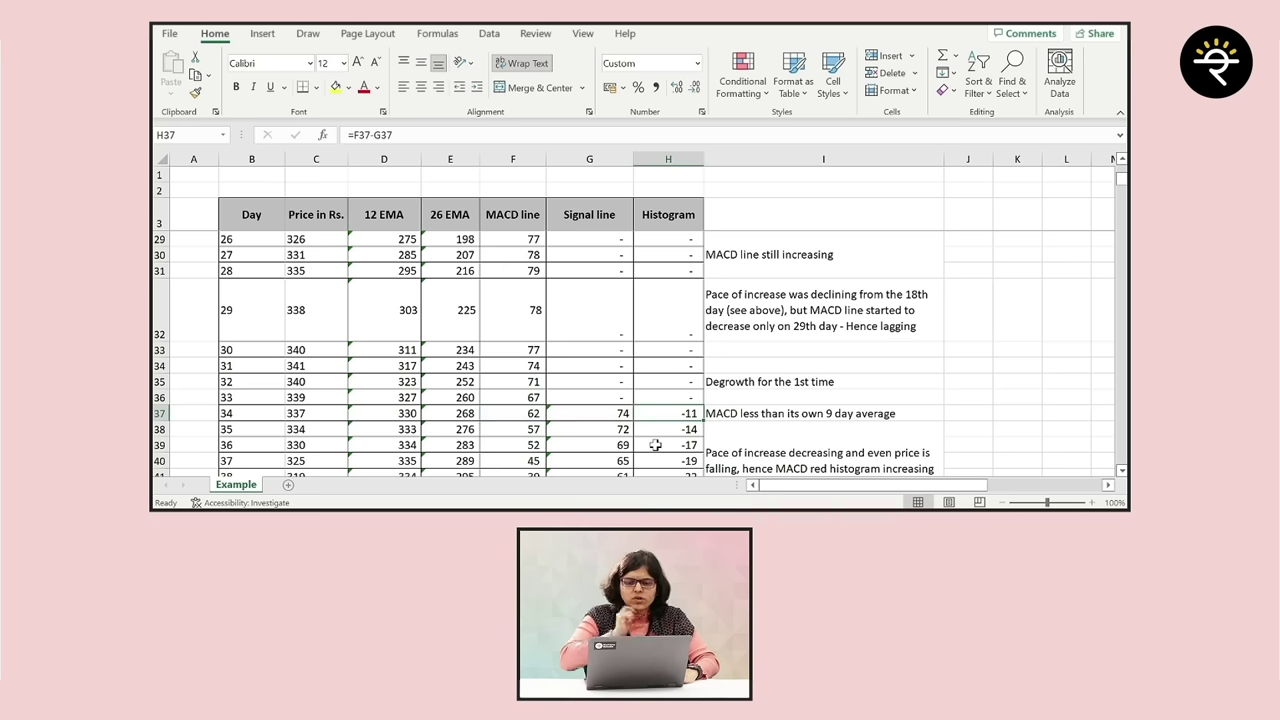
# Compare the MACD line, Signal line and Histogram values of day 34
pyautogui.click(591, 416)
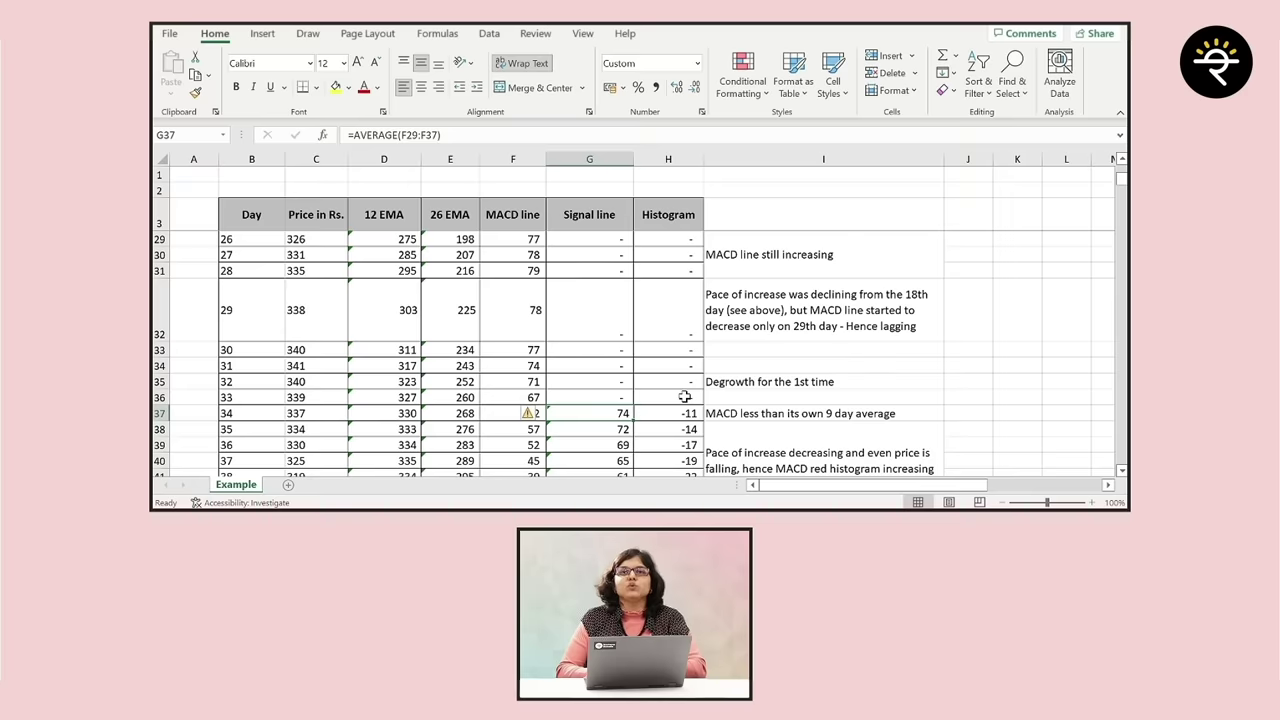
pyautogui.click(601, 397)
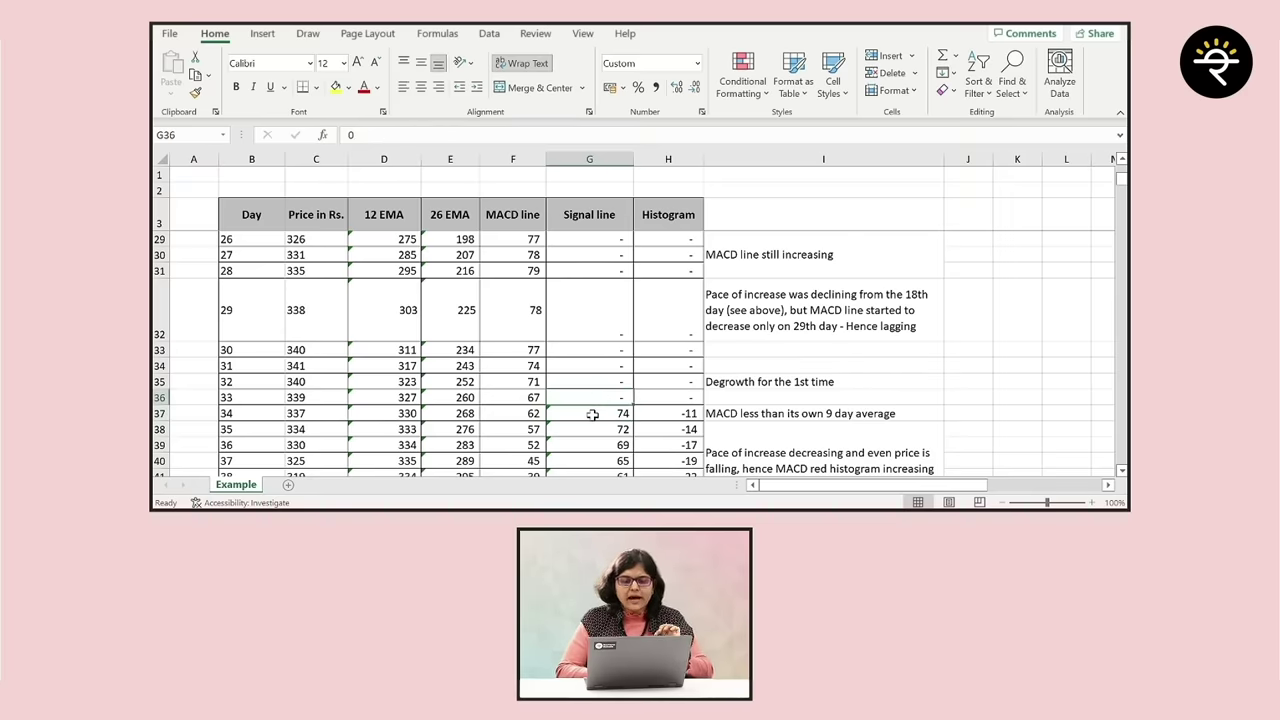
pyautogui.click(592, 414)
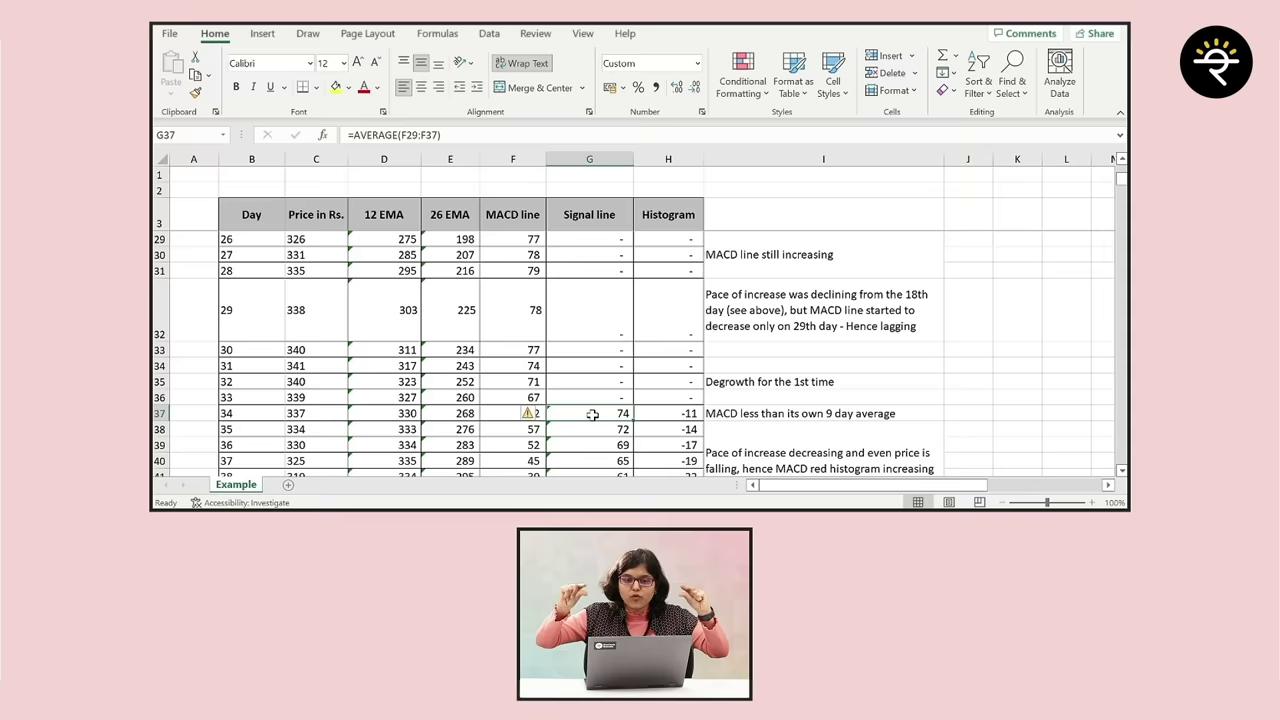
pyautogui.click(492, 411)
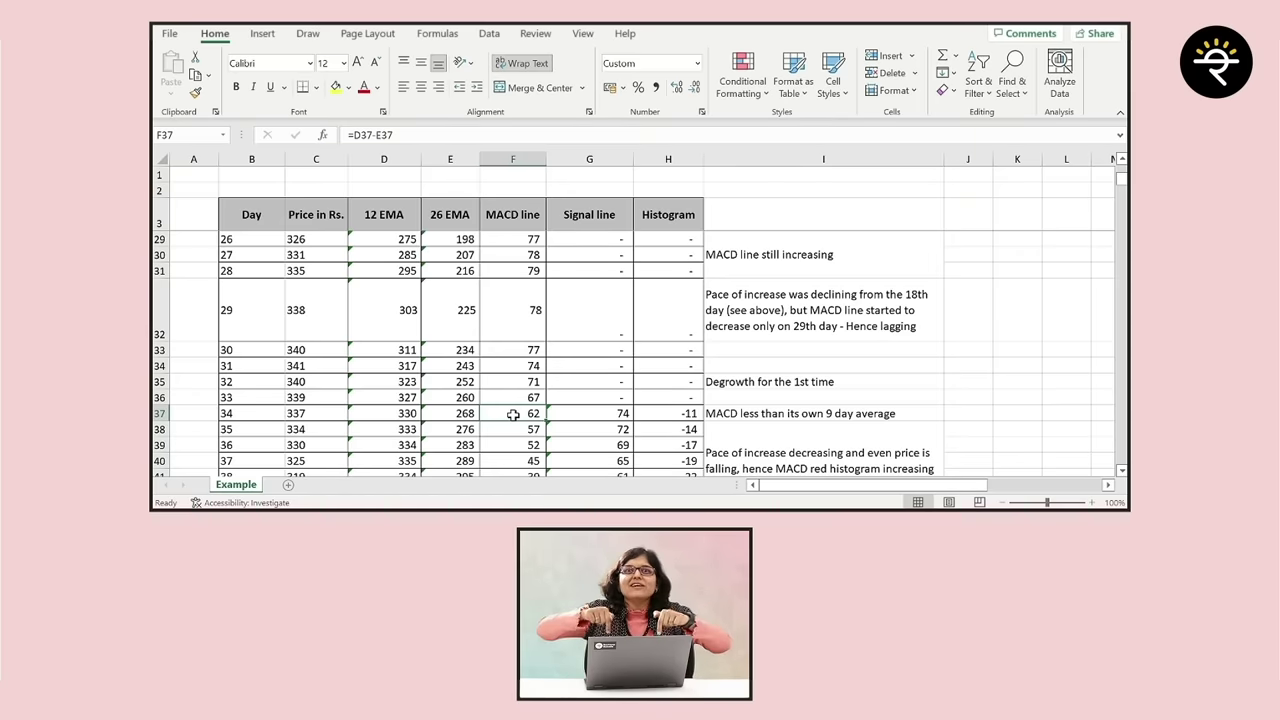
pyautogui.click(614, 417)
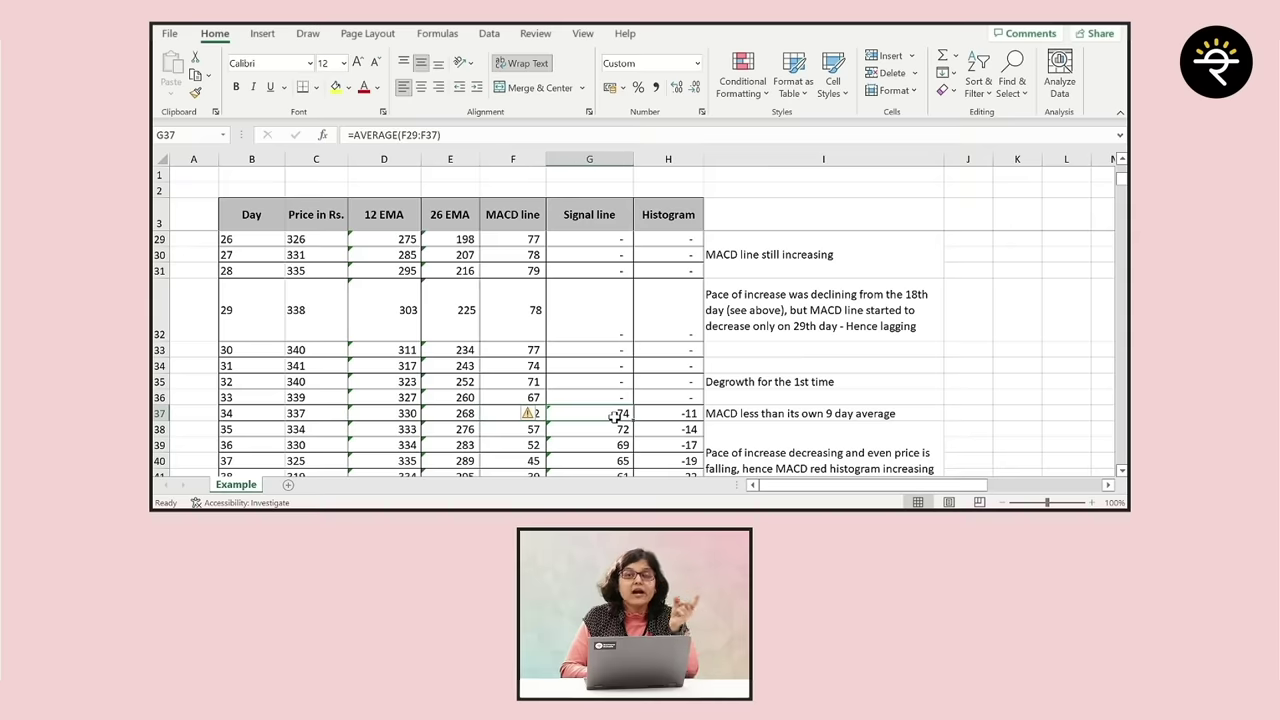
pyautogui.click(681, 415)
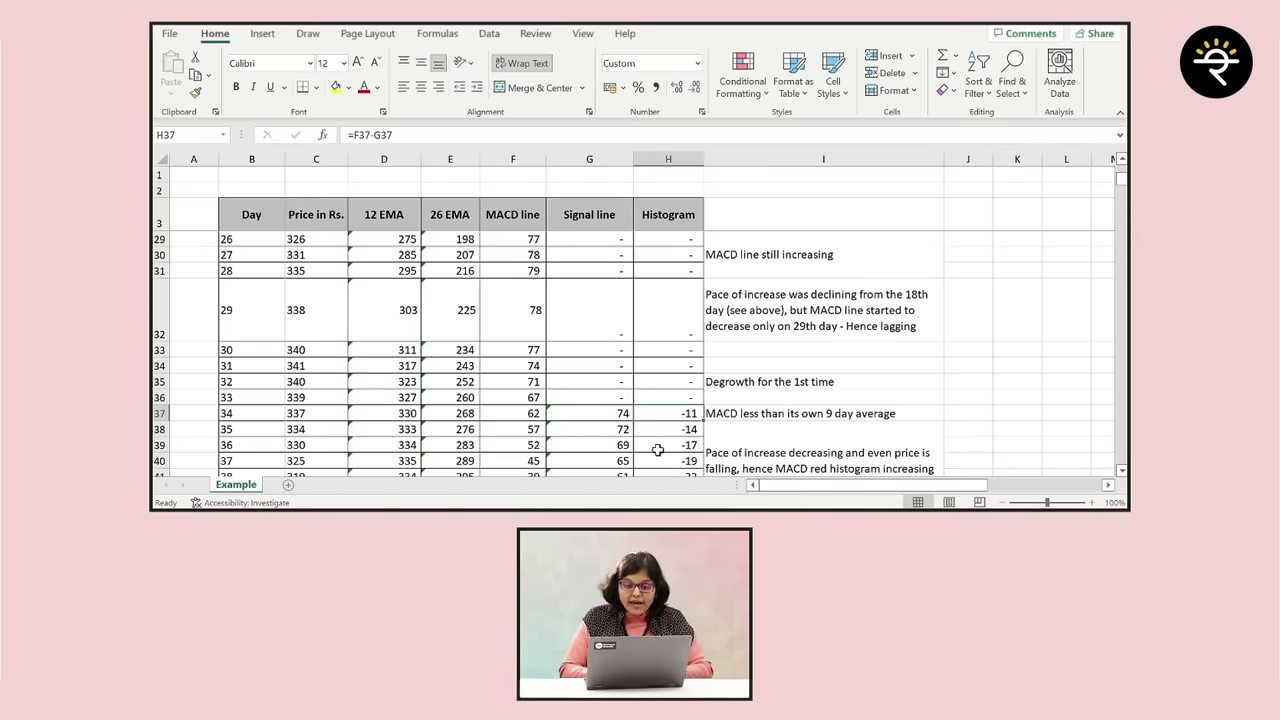
# Examine the Histogram down to day 39 and compare the MACD line values of days 29 and 39
pyautogui.scroll(-1, 659, 450)
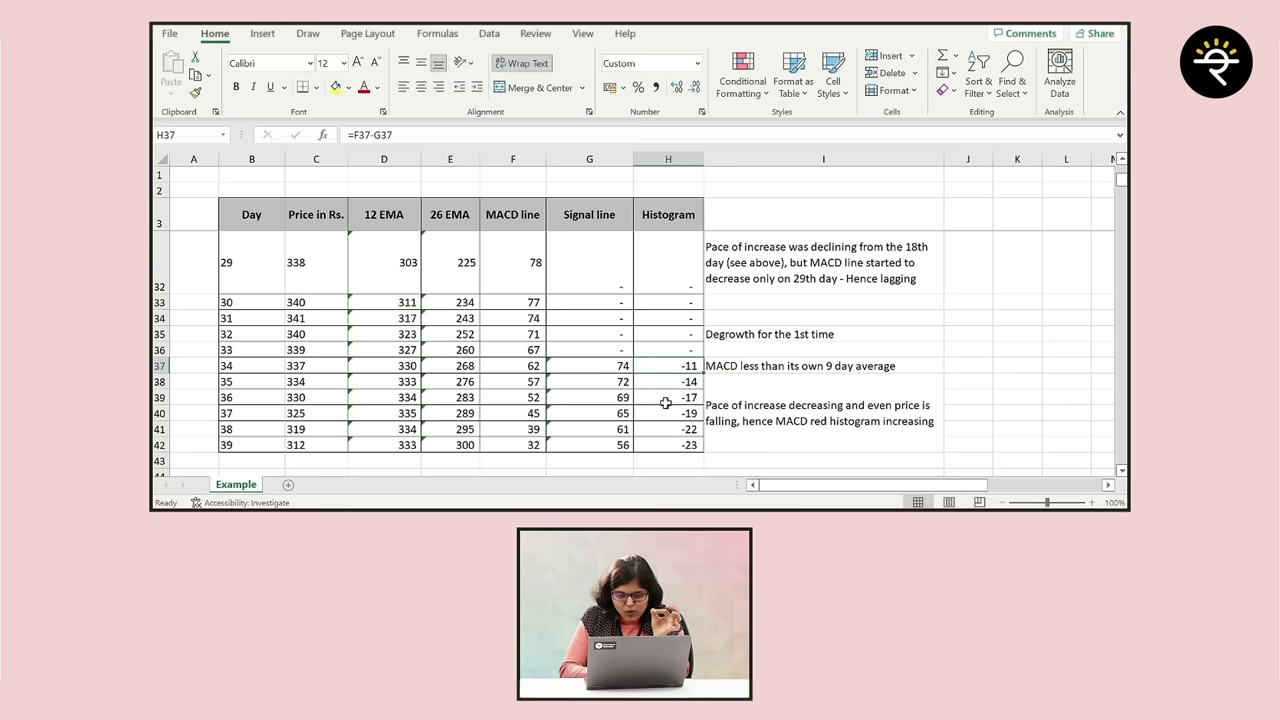
pyautogui.click(673, 444)
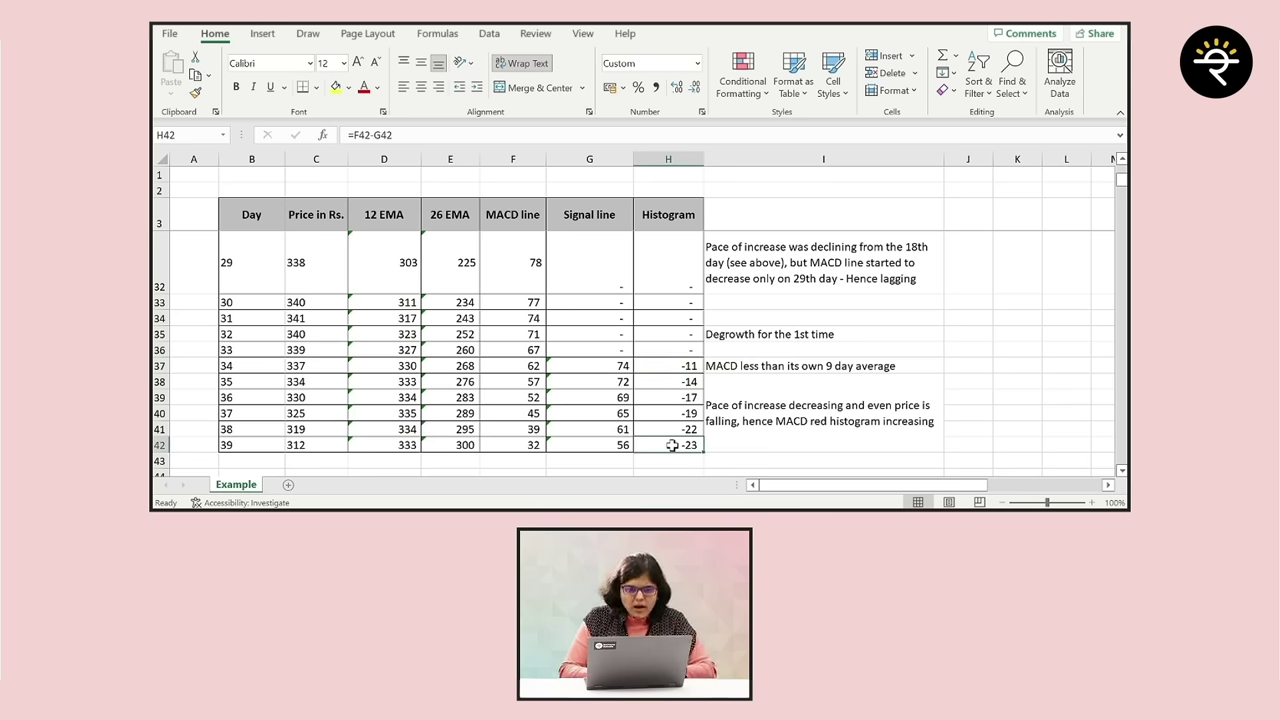
pyautogui.scroll(2, 551, 275)
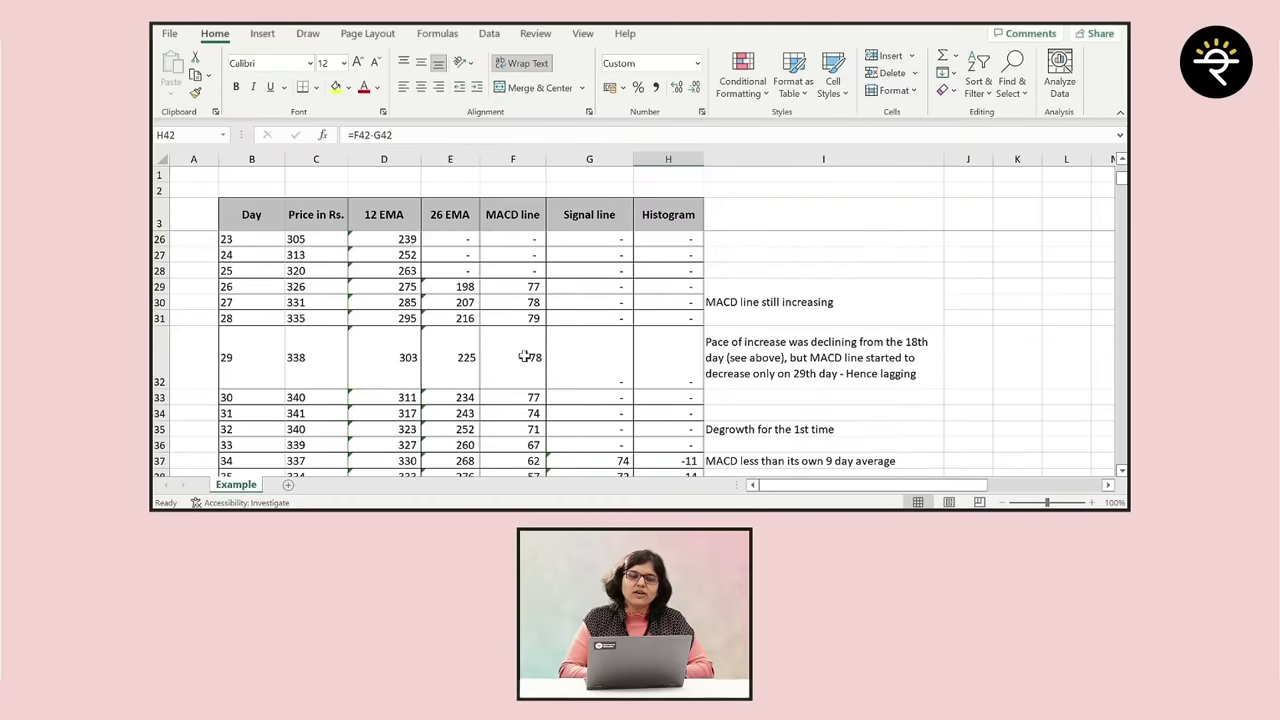
pyautogui.scroll(-2, 522, 360)
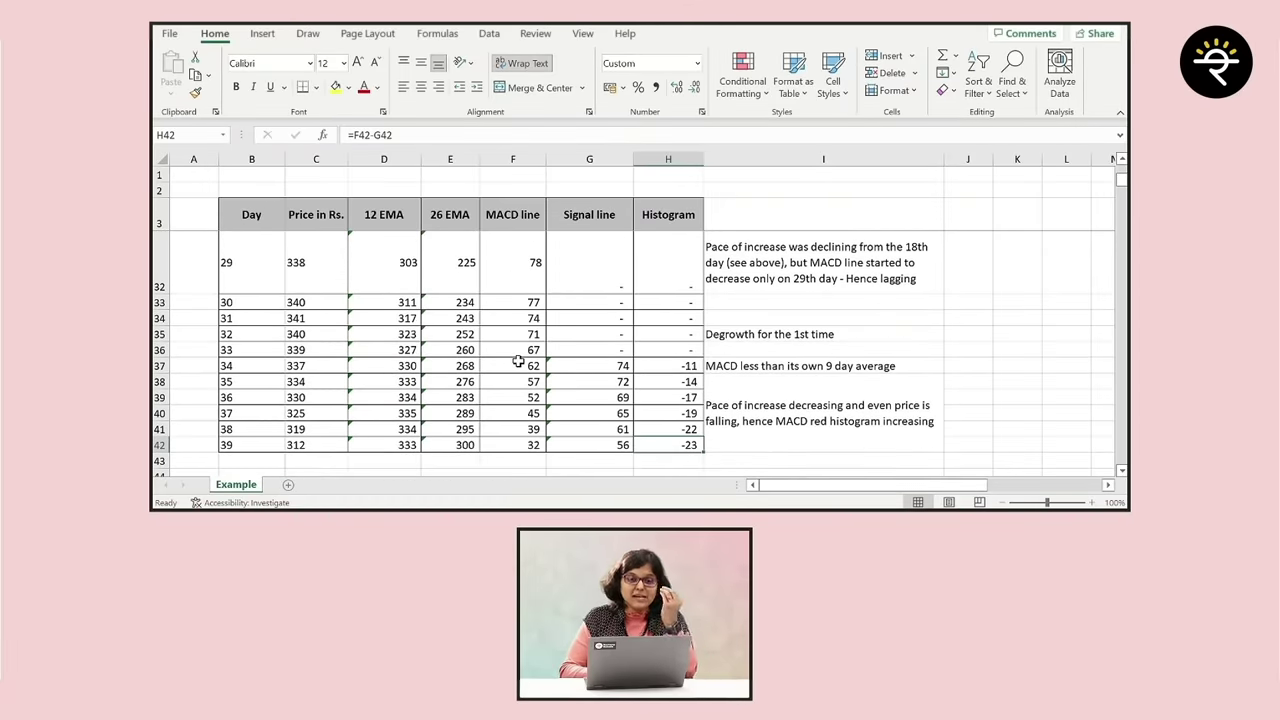
pyautogui.click(509, 266)
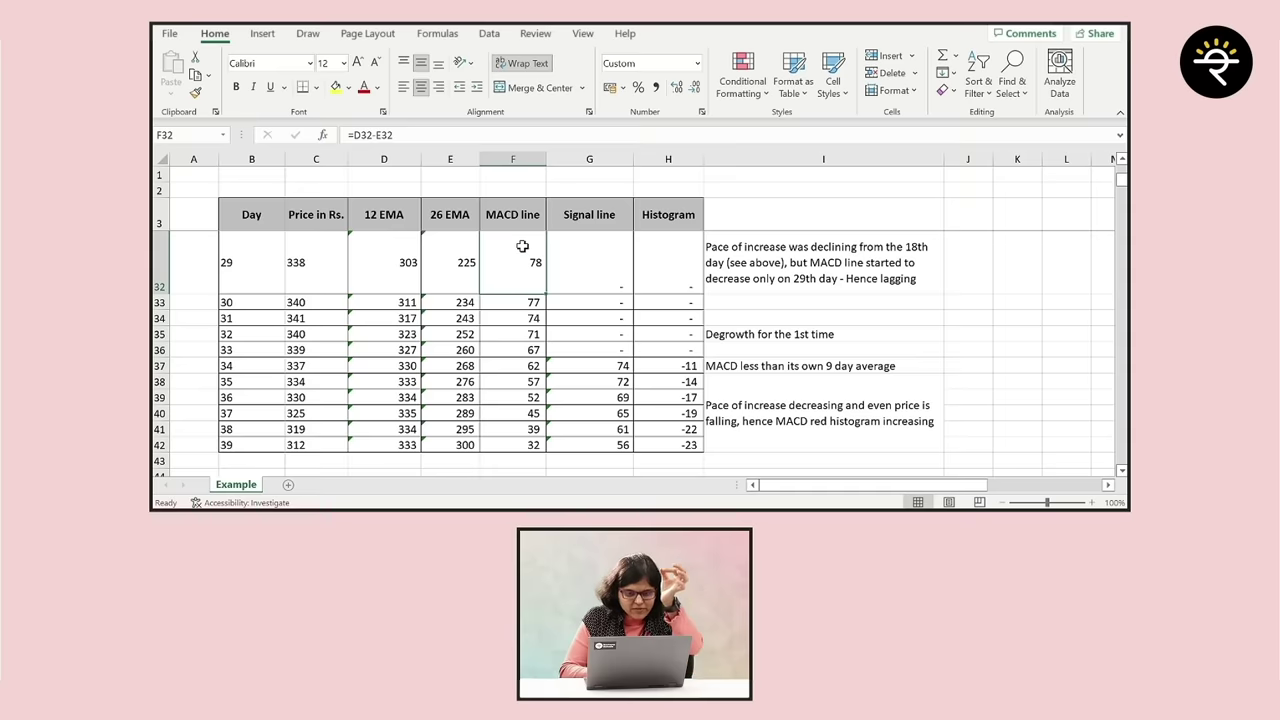
pyautogui.click(529, 446)
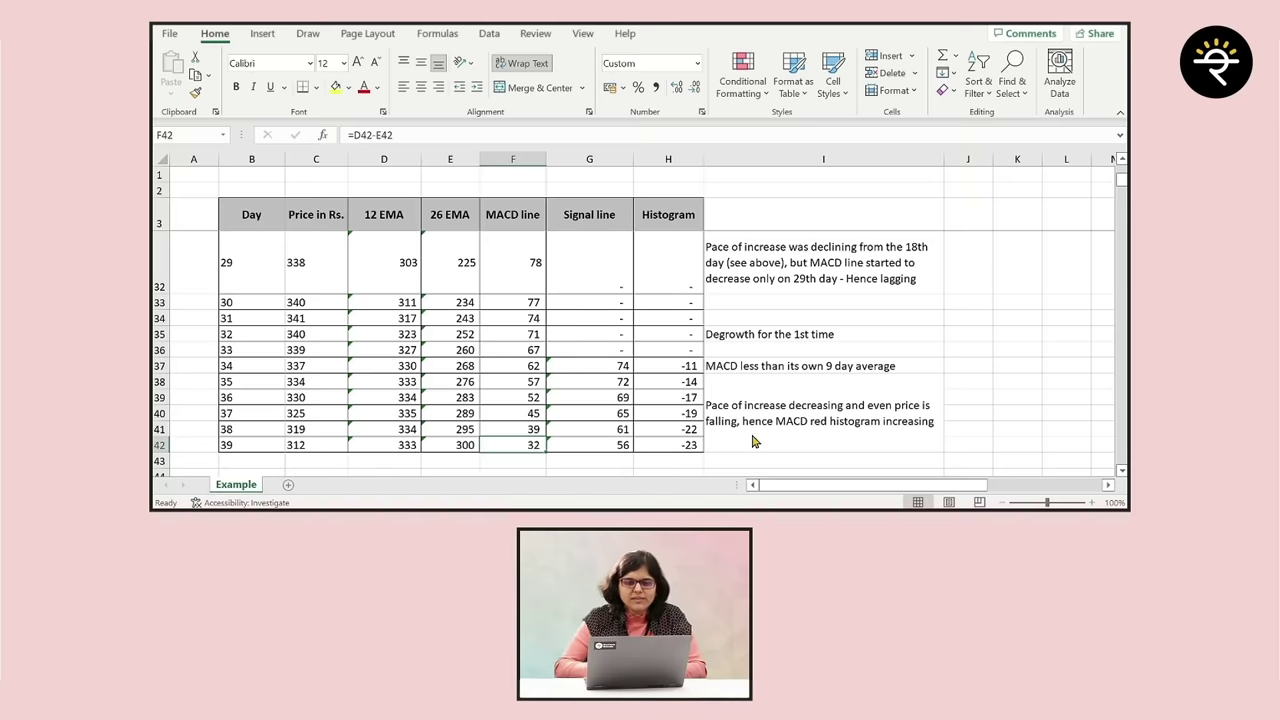
# Switch to the TradingView chart to examine the MACD lines and red histogram bars around late January 2022
pyautogui.hotkey('alt', 'Tab')
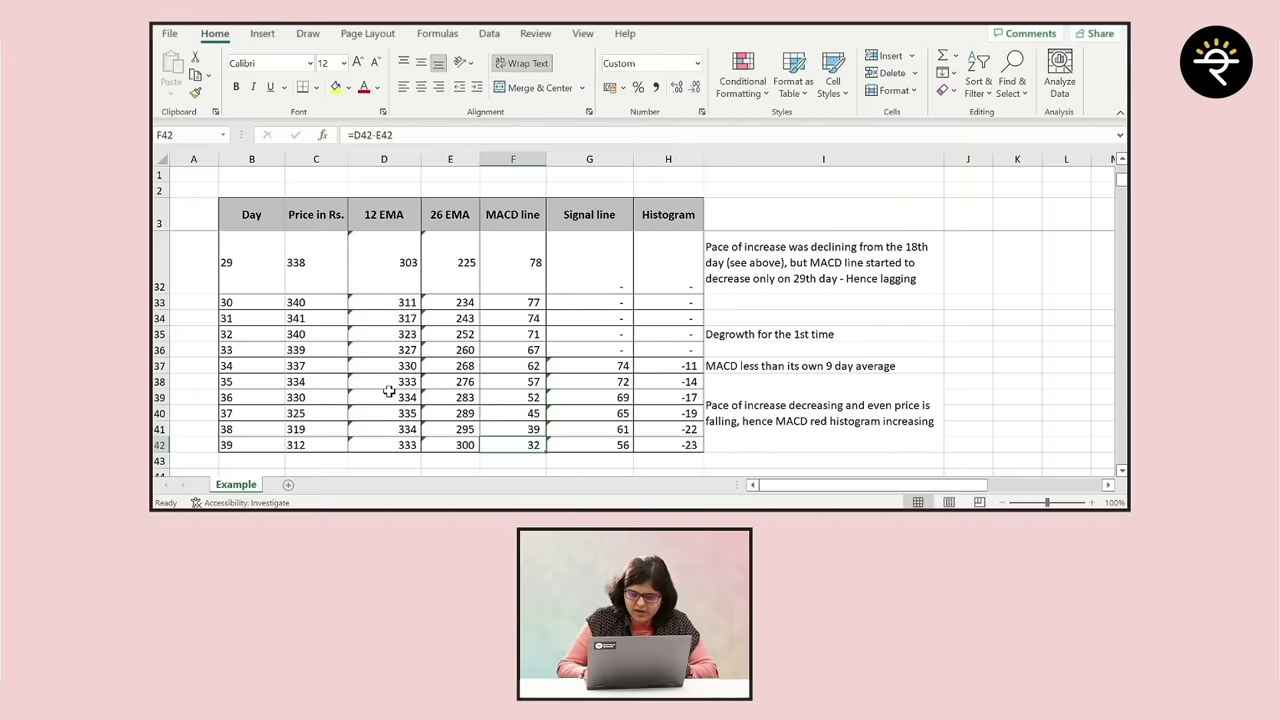
pyautogui.hotkey('alt', 'Tab')
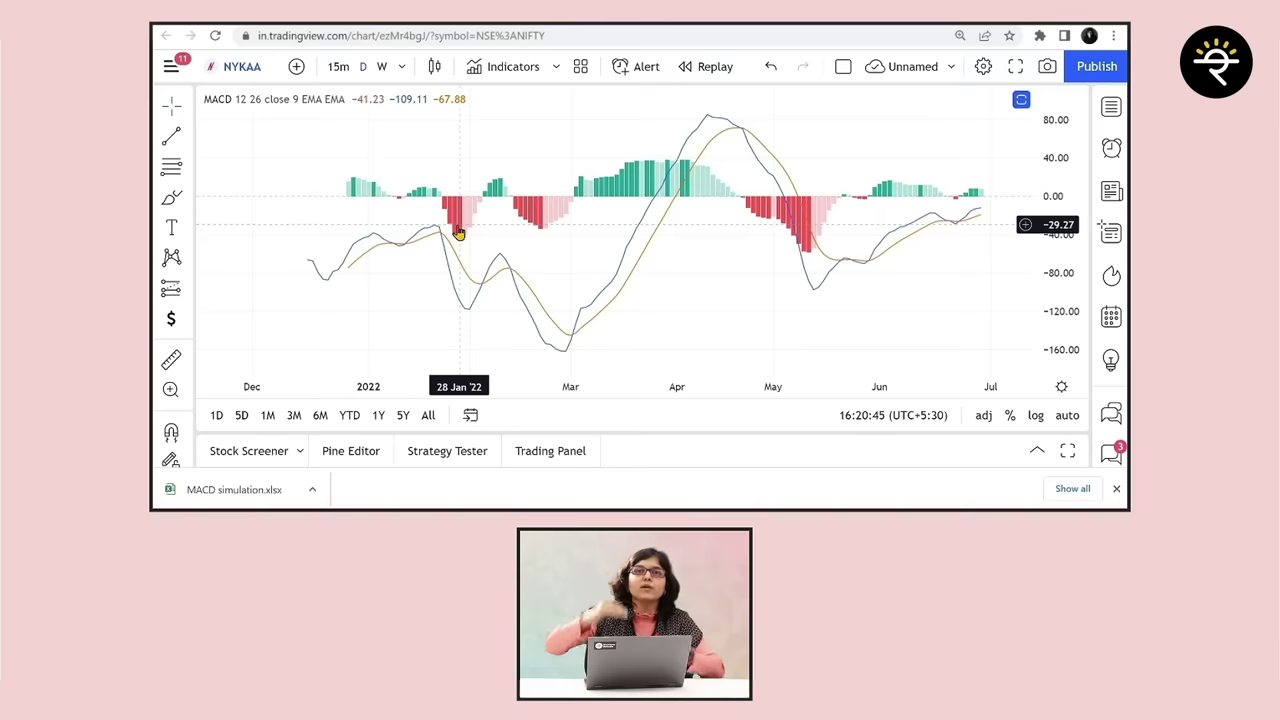
# Switch back to the Excel simulation and go over the 12 EMA, 26 EMA, MACD line, Signal line and Histogram column headings
pyautogui.hotkey('alt', 'Tab')
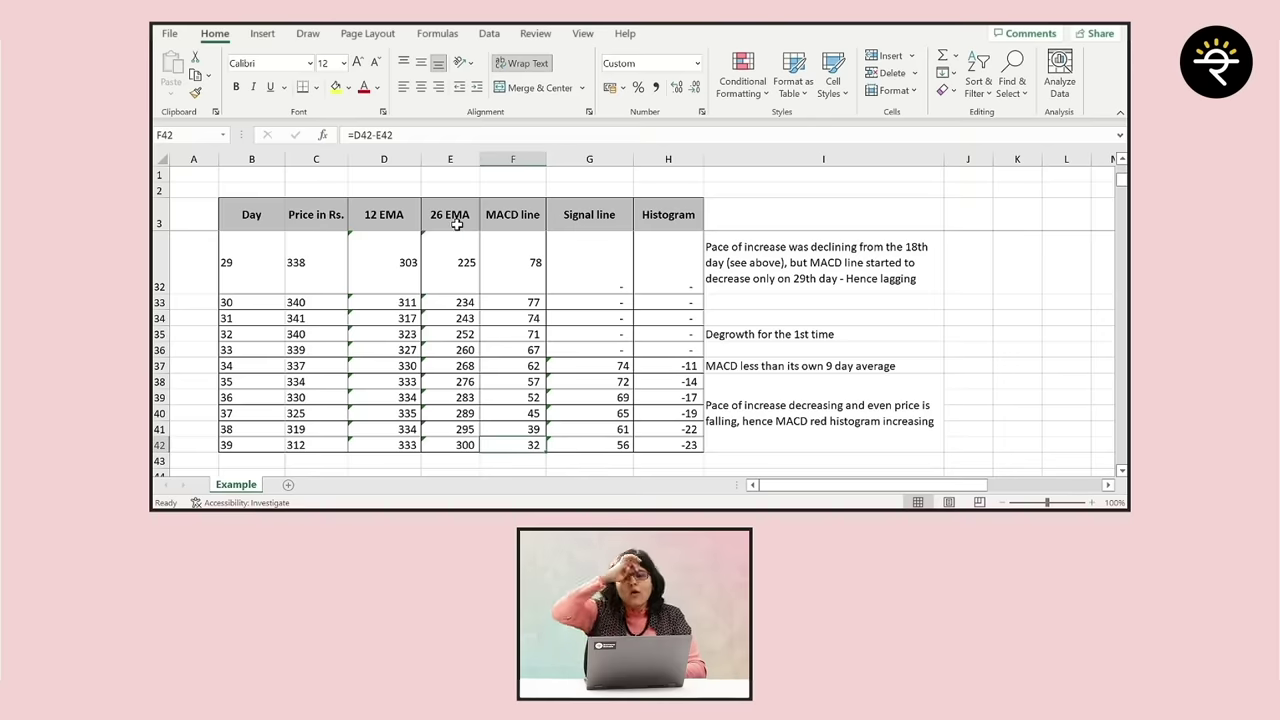
pyautogui.click(368, 213)
pyautogui.click(447, 221)
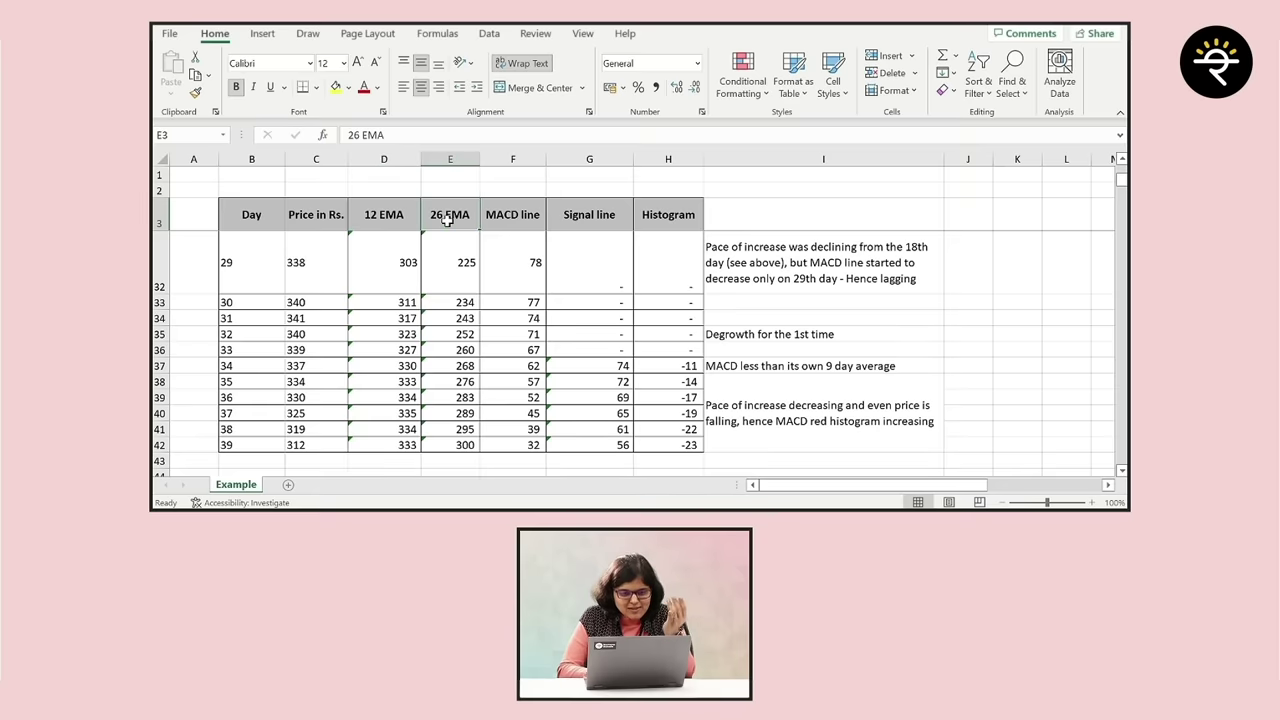
pyautogui.click(518, 212)
pyautogui.click(574, 214)
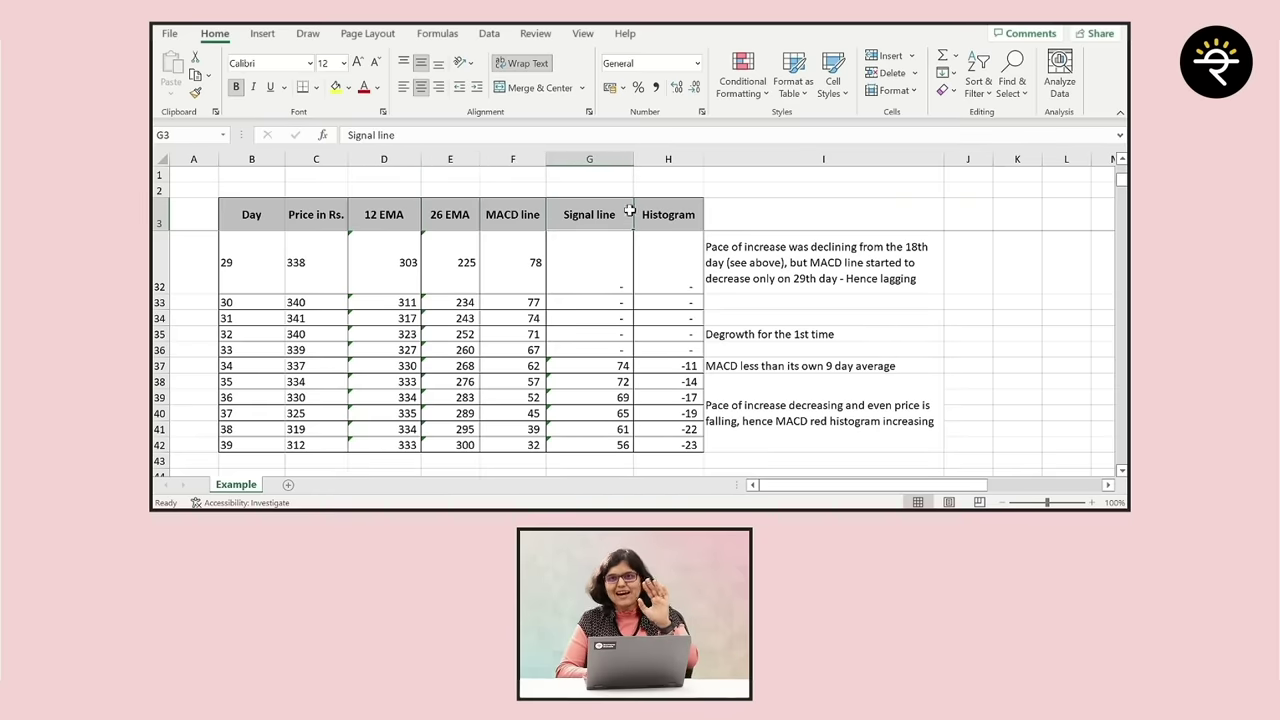
pyautogui.click(667, 207)
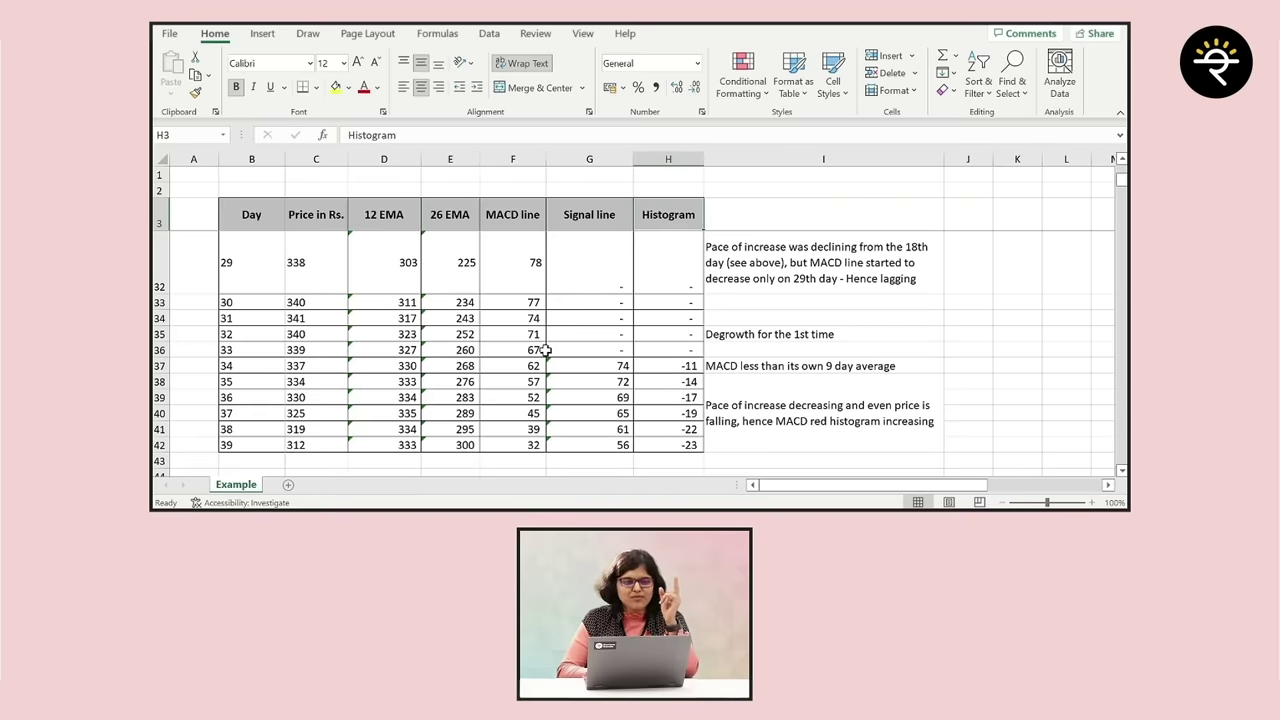
# Compare the daily price increases between day 16 and day 21, returning to the price of day 18
pyautogui.scroll(10, 545, 350)
pyautogui.scroll(-5, 545, 350)
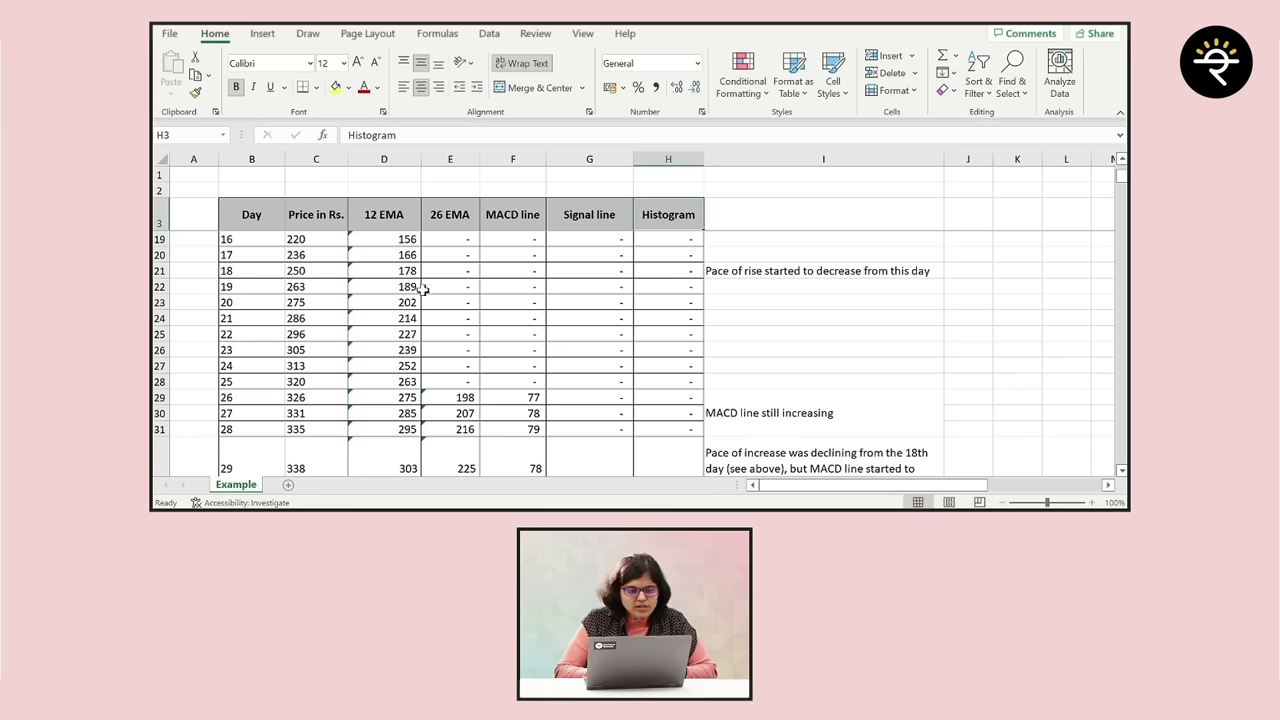
pyautogui.click(308, 271)
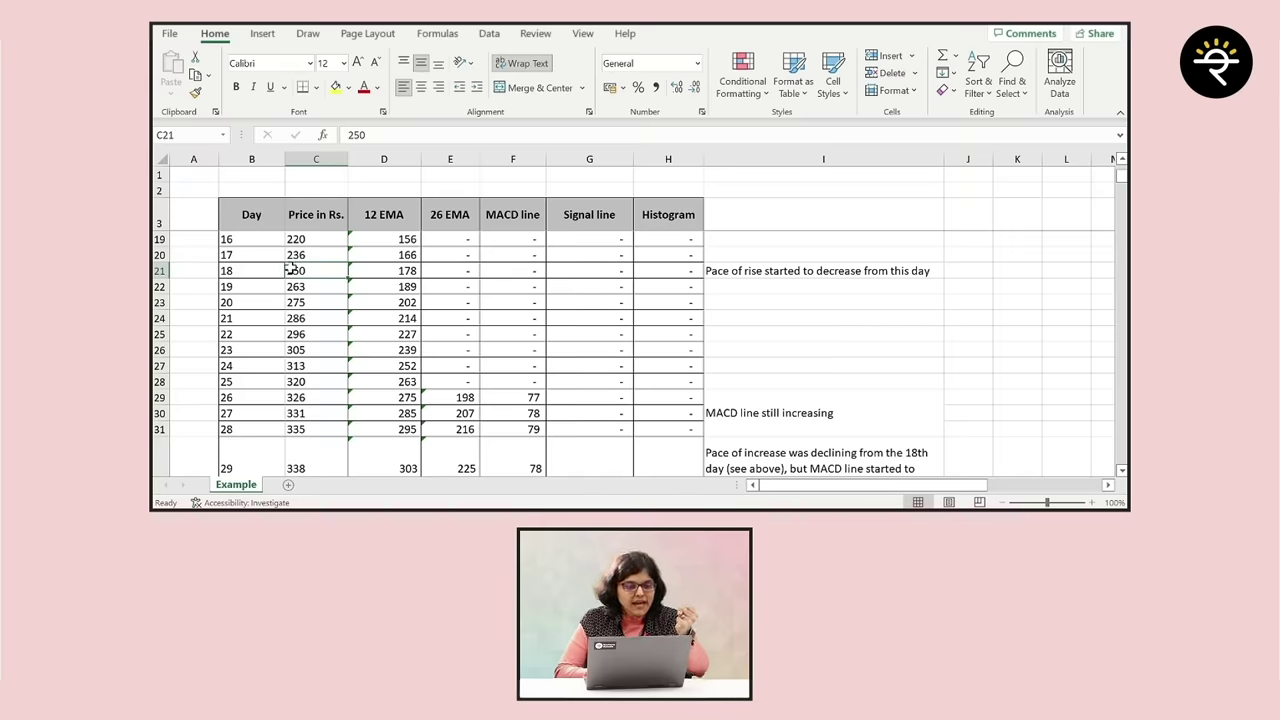
pyautogui.scroll(2, 291, 268)
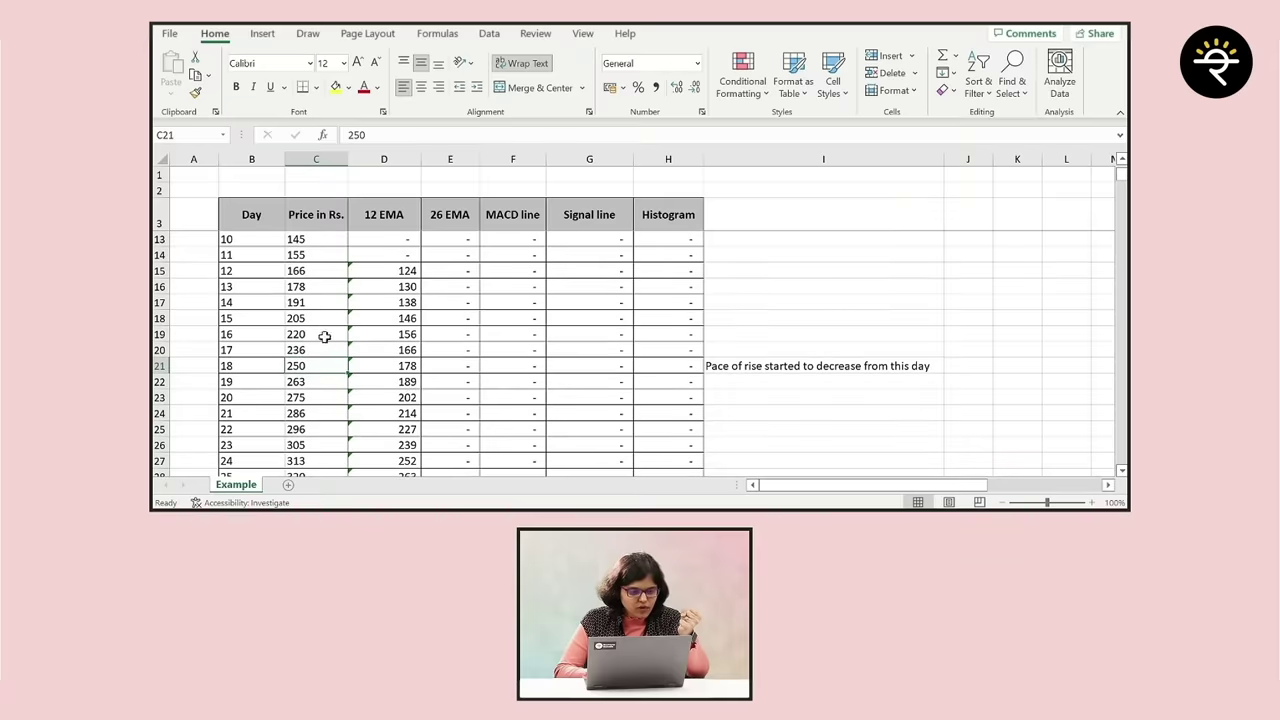
pyautogui.click(314, 334)
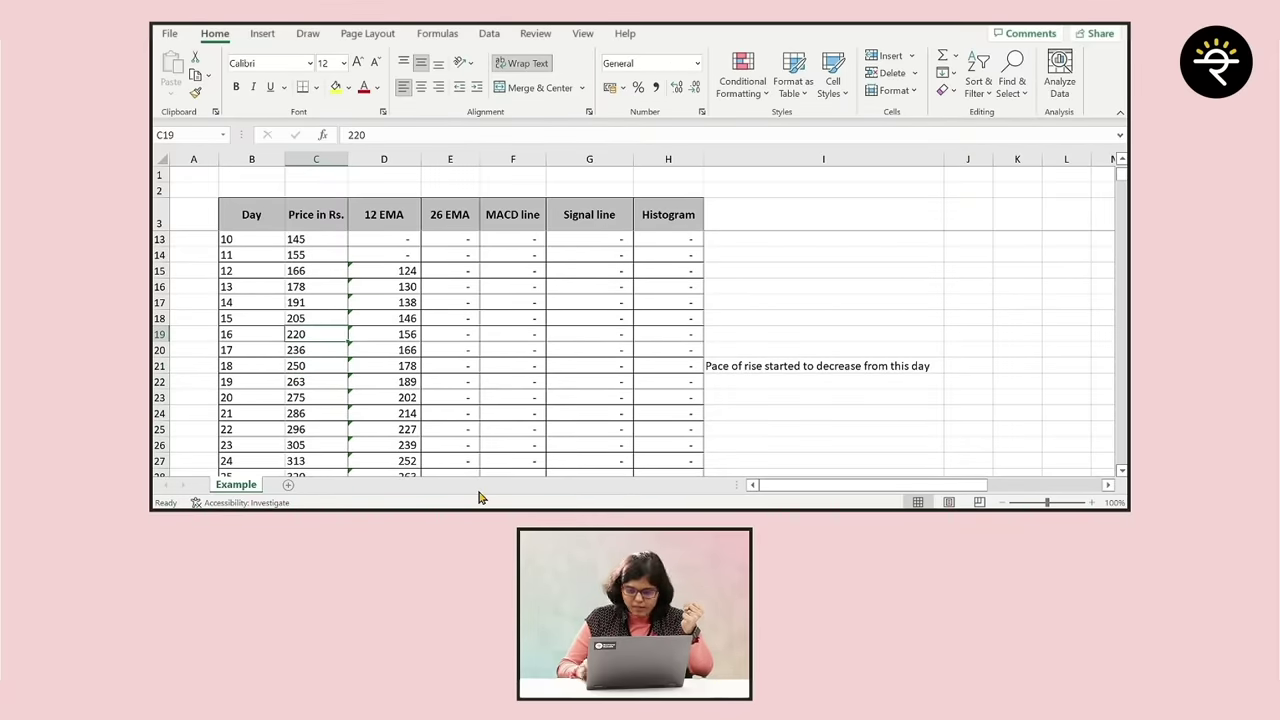
pyautogui.press('Down')
pyautogui.press('Down')
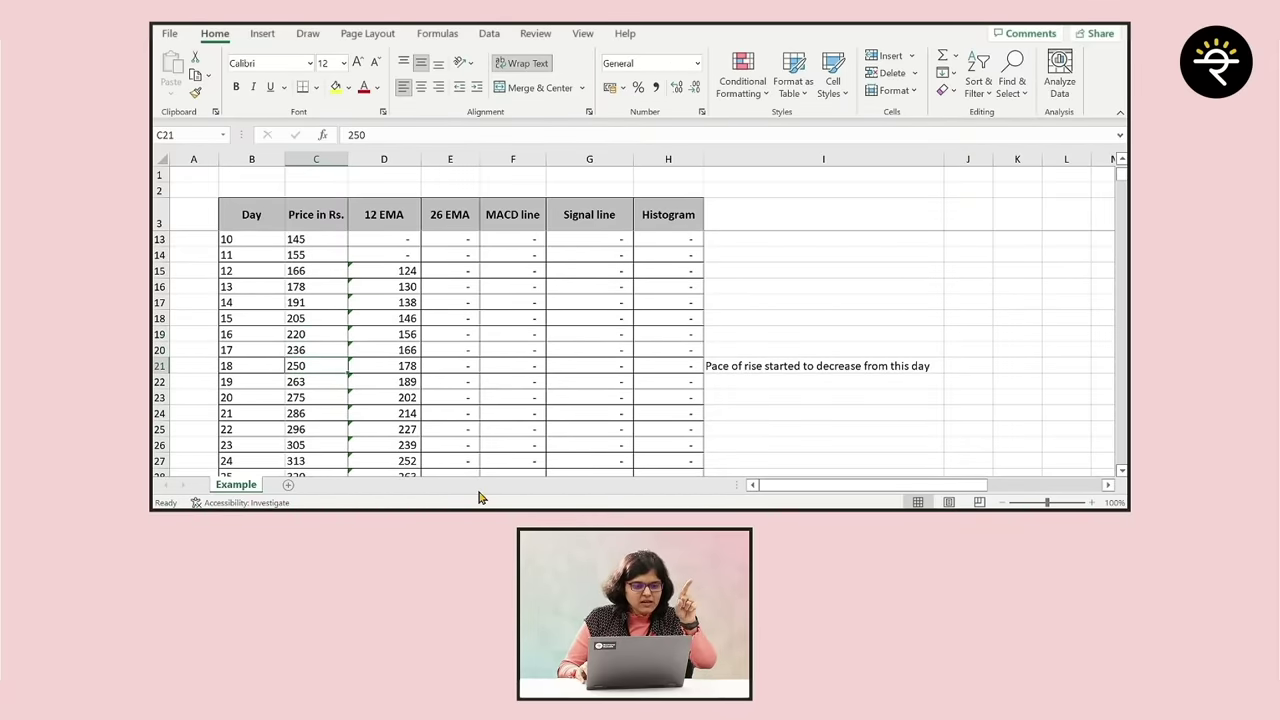
pyautogui.press('Down')
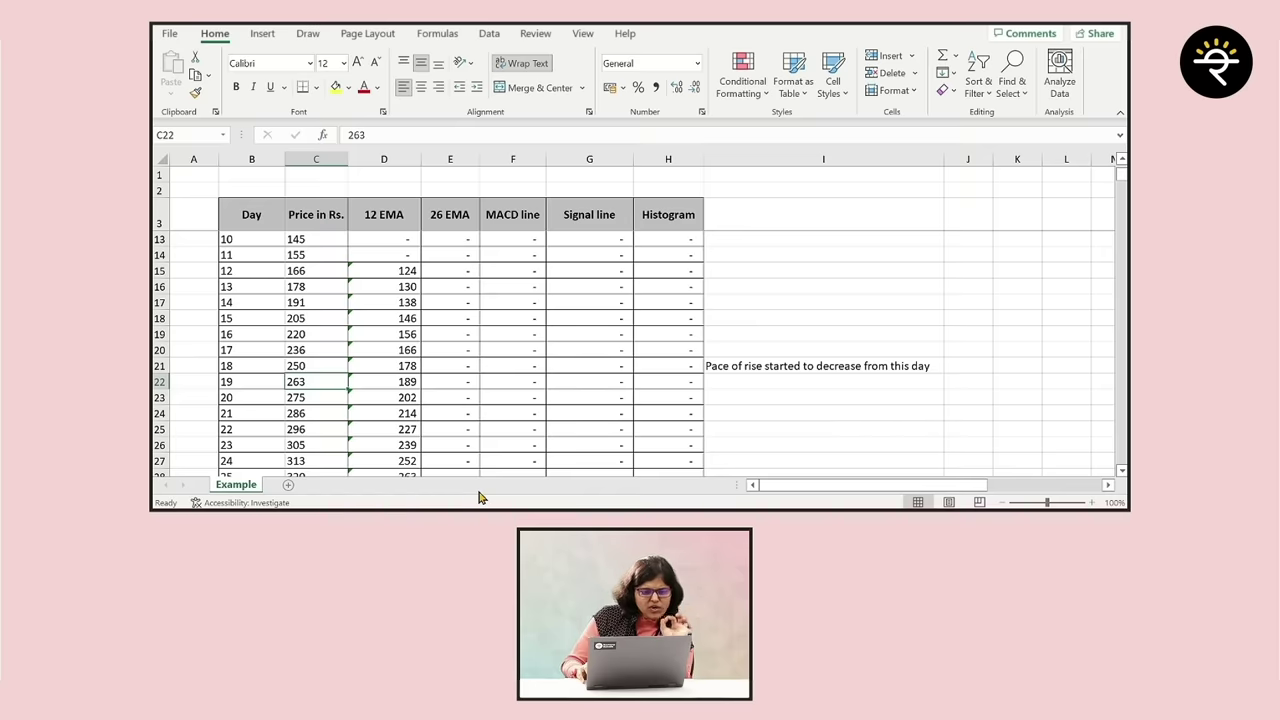
pyautogui.press('Down')
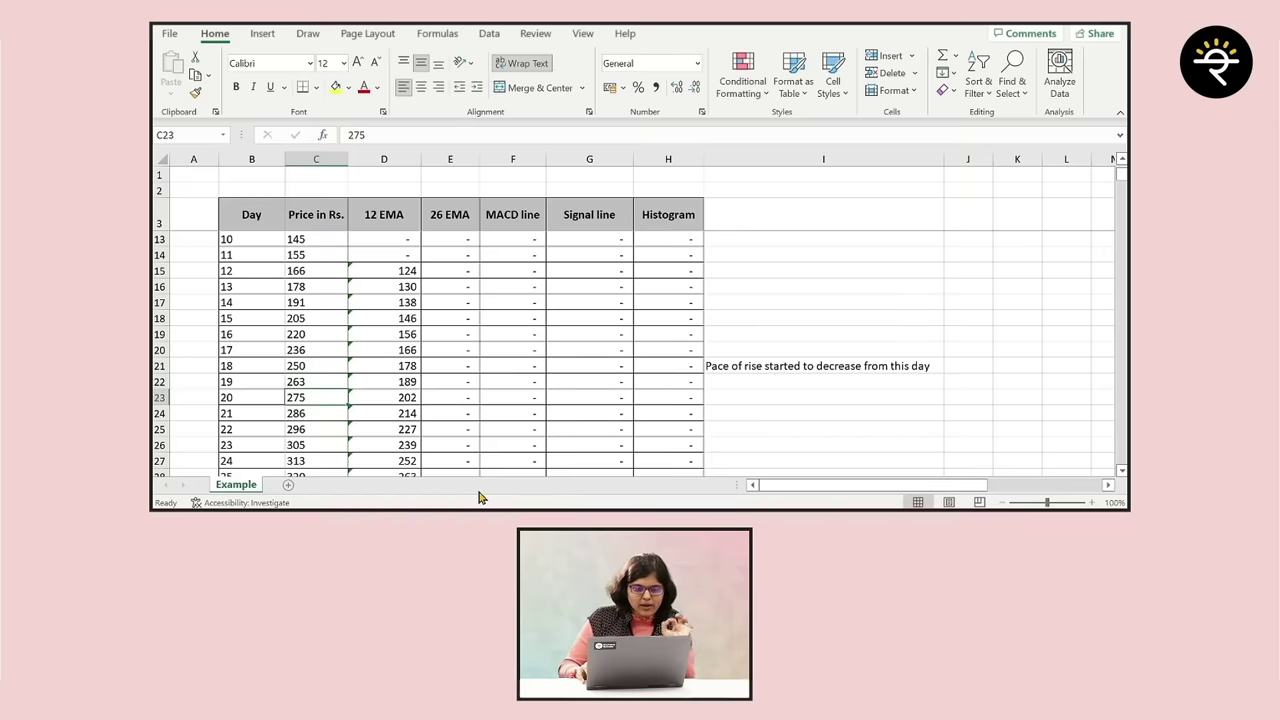
pyautogui.press('Down')
pyautogui.press('Up')
pyautogui.press('Up')
pyautogui.press('Up')
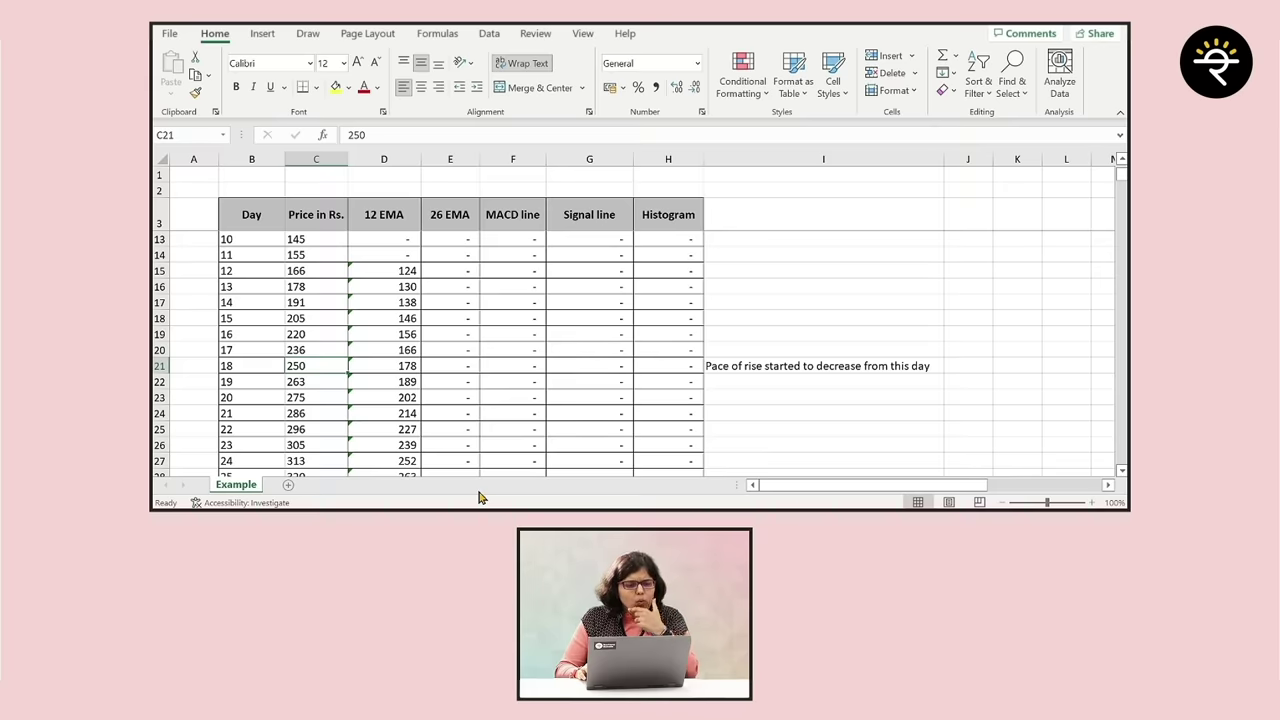
# Follow the prices from day 18 down to day 34 and return to day 30
pyautogui.press('Down')
pyautogui.press('Down')
pyautogui.press('Down')
pyautogui.press('Down')
pyautogui.press('Down')
pyautogui.press('Down')
pyautogui.press('Down')
pyautogui.press('Down')
pyautogui.press('Down')
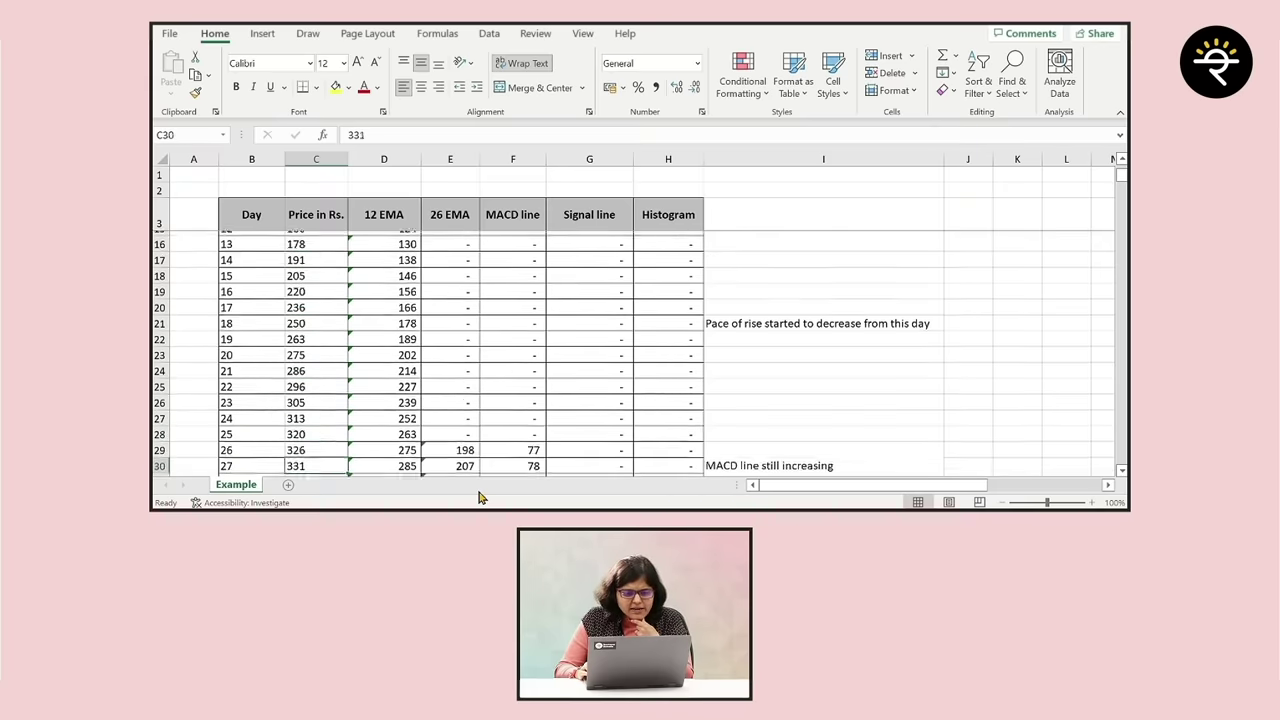
pyautogui.press('Down')
pyautogui.press('Down')
pyautogui.press('Down')
pyautogui.press('Down')
pyautogui.press('Down')
pyautogui.press('Down')
pyautogui.press('Down')
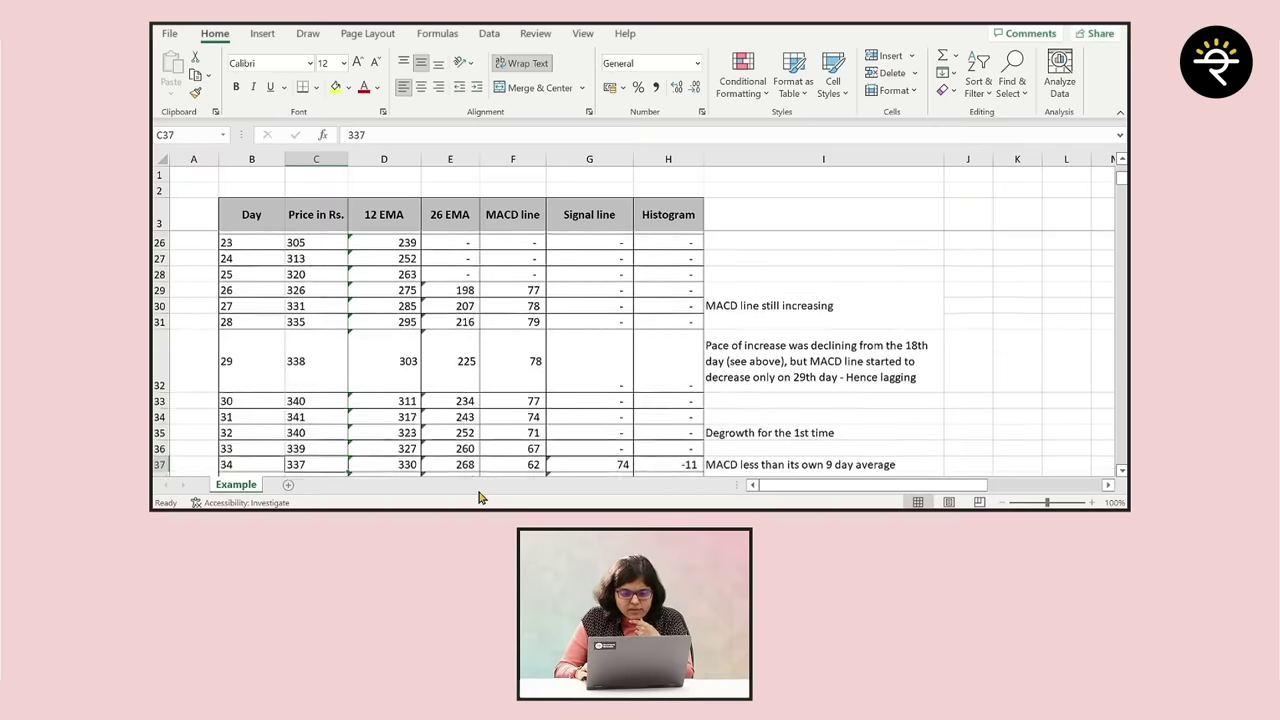
pyautogui.press('Up')
pyautogui.press('Up')
pyautogui.press('Up')
pyautogui.press('Up')
# Inspect the MACD line formula of day 29 and look back over the preceding days
pyautogui.scroll(-1, 530, 309)
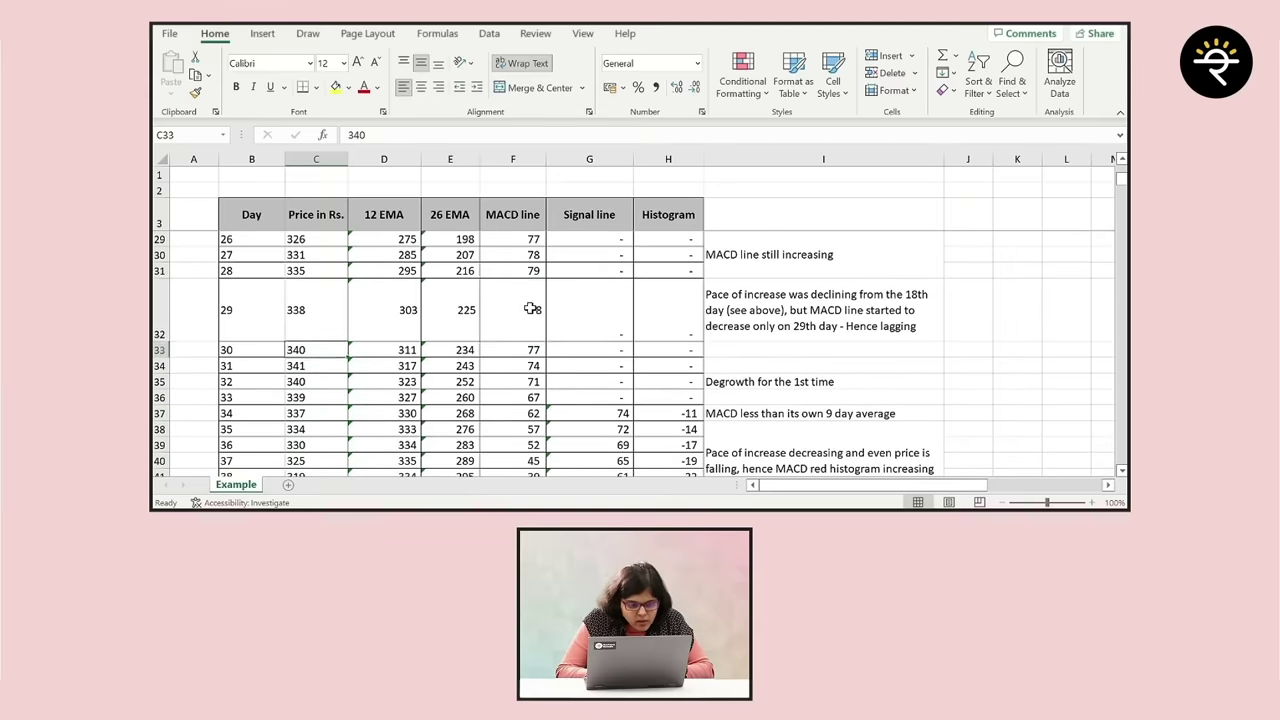
pyautogui.click(530, 309)
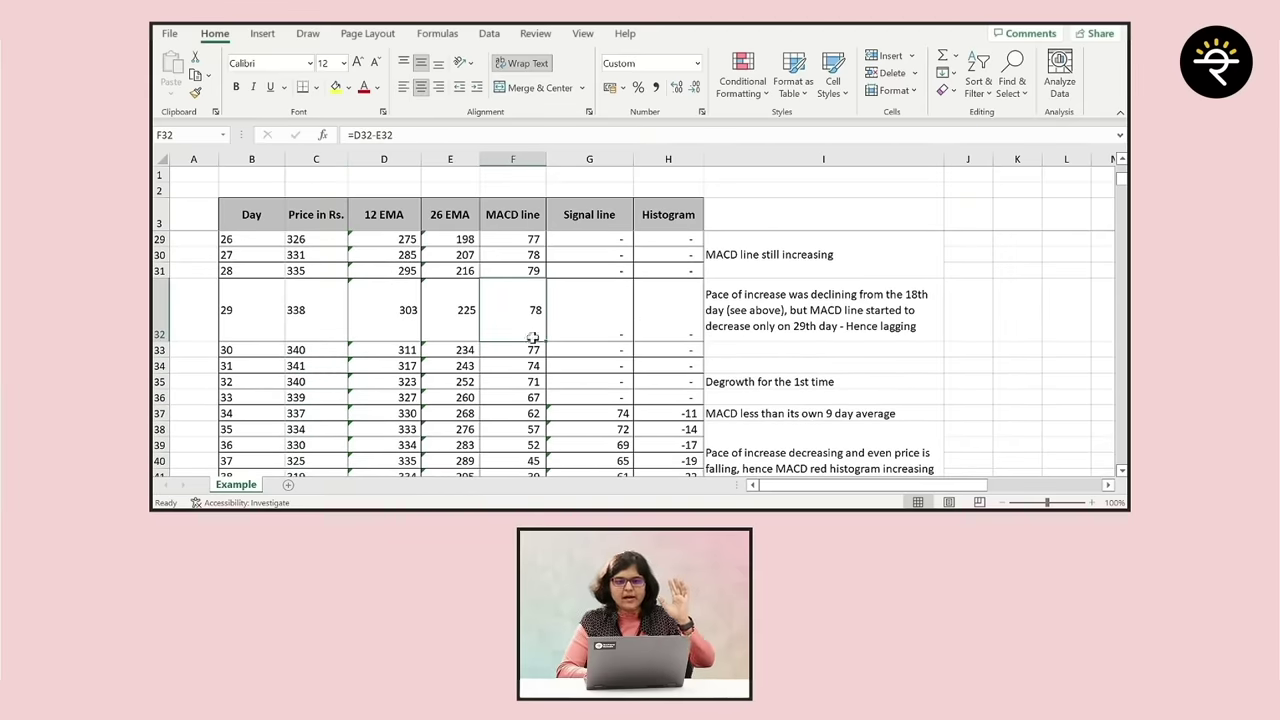
pyautogui.scroll(2, 498, 318)
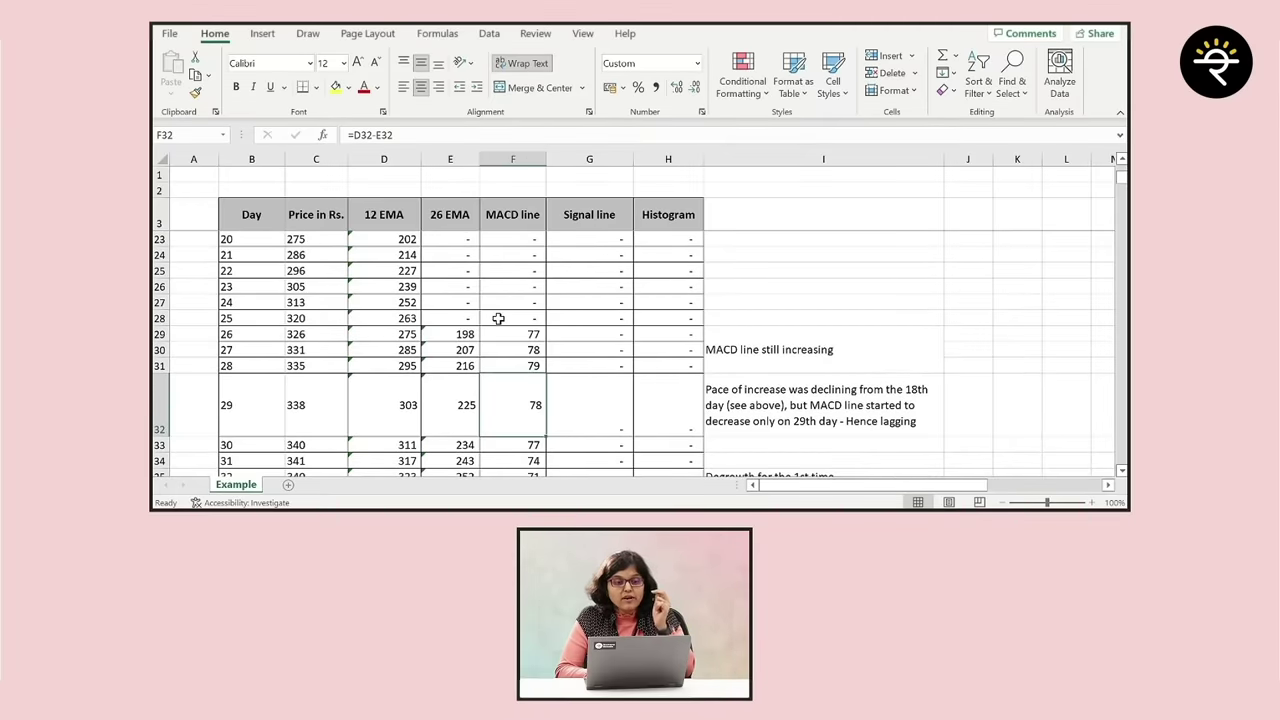
pyautogui.scroll(3, 498, 318)
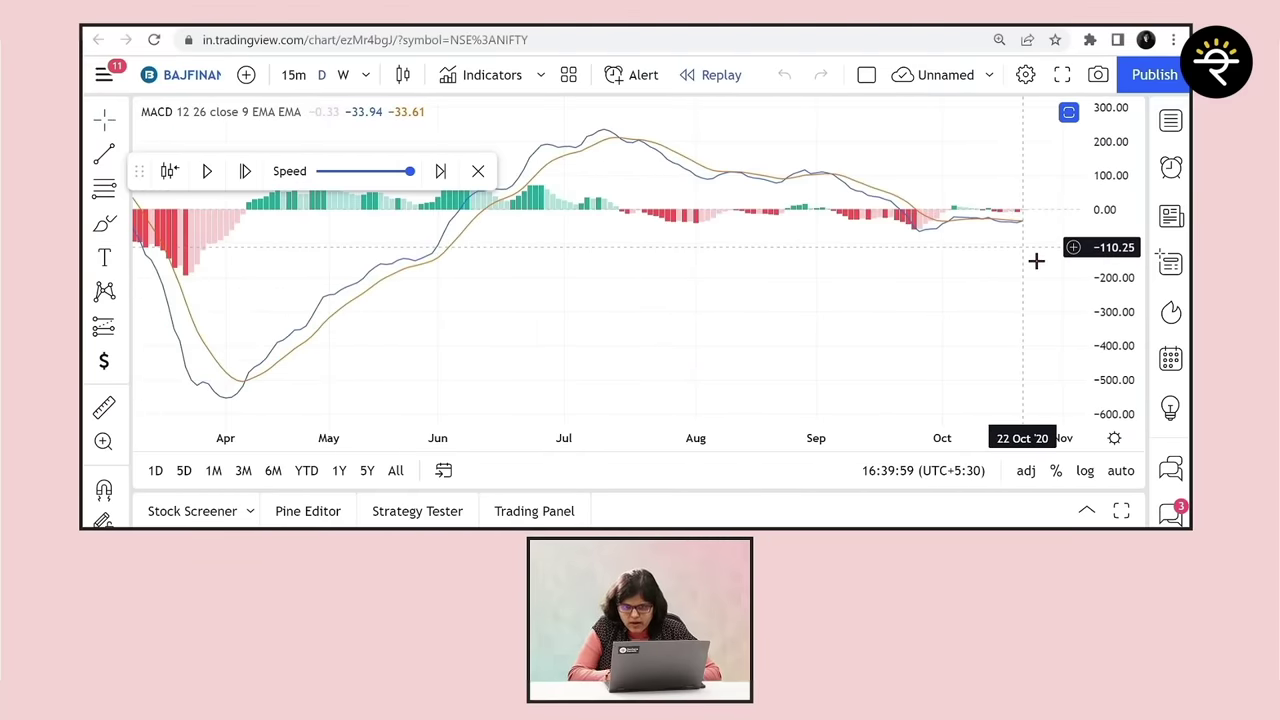
# Restore the BAJFINANCE price chart above the MACD pane in TradingView and replay the bars from October 2020 to about the start of 2021
pyautogui.scroll(5, 1036, 260)
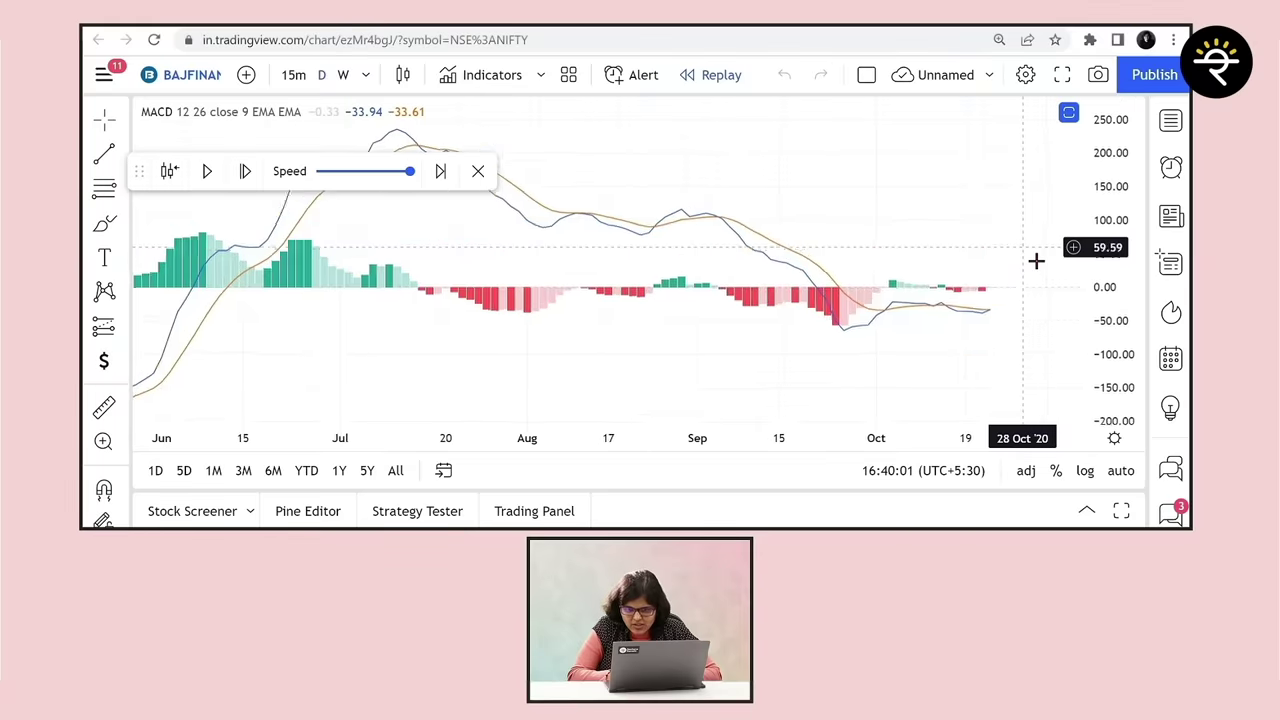
pyautogui.scroll(3, 1036, 260)
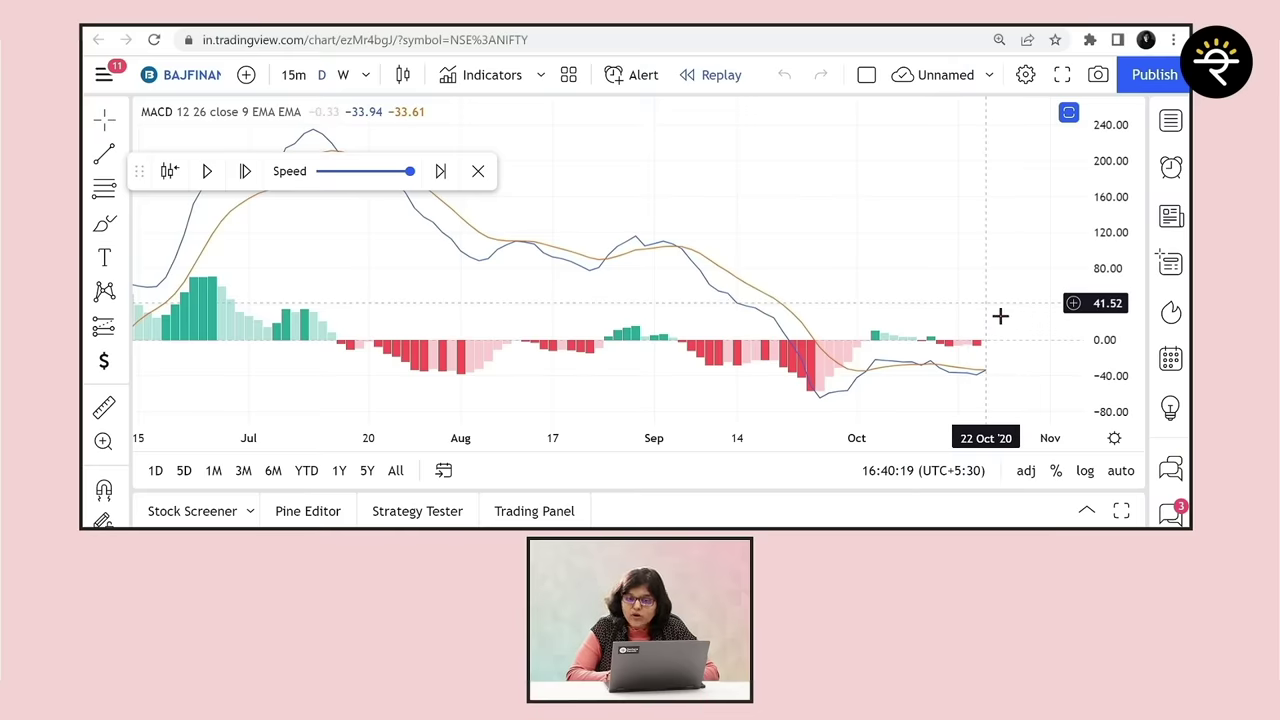
pyautogui.doubleClick(1000, 316)
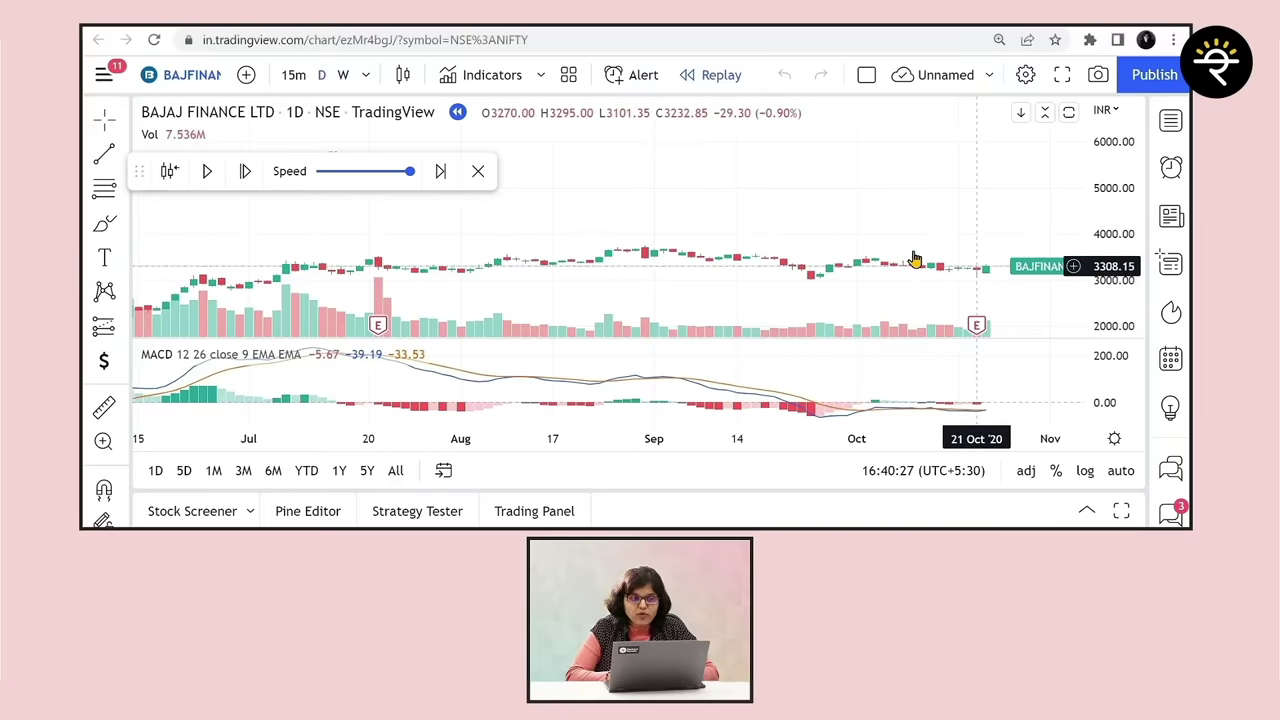
pyautogui.click(211, 173)
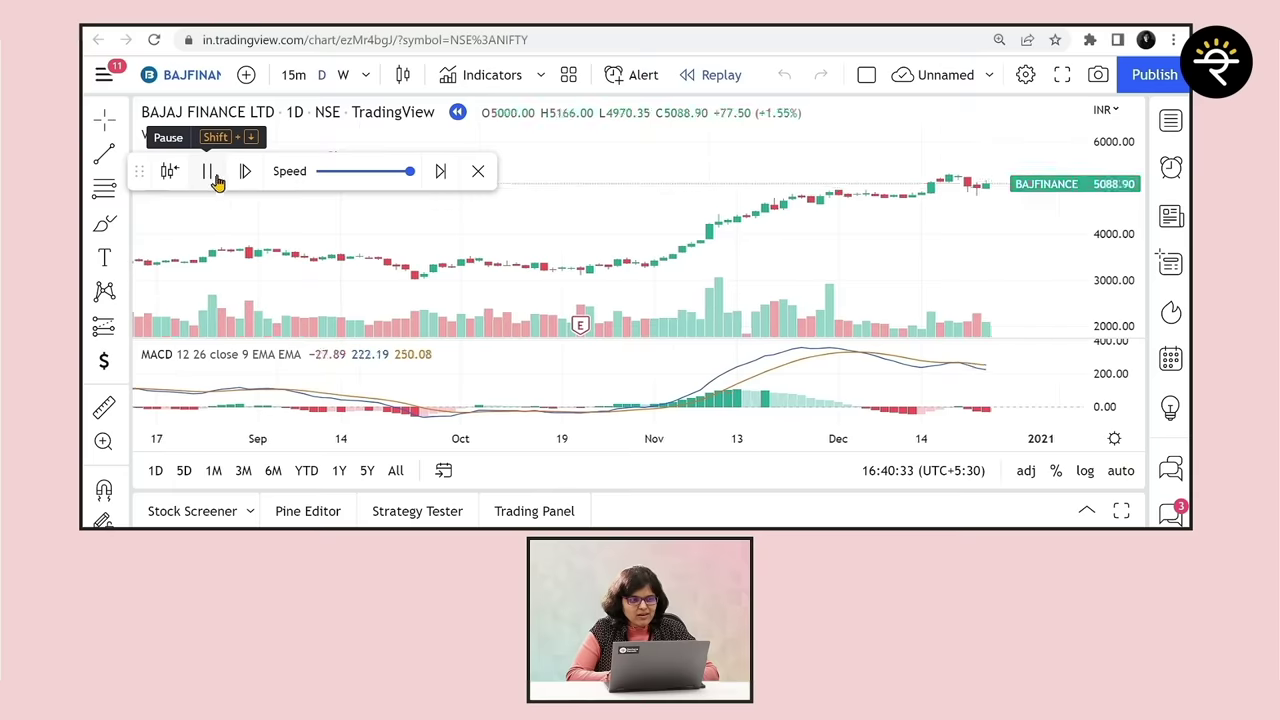
pyautogui.click(211, 173)
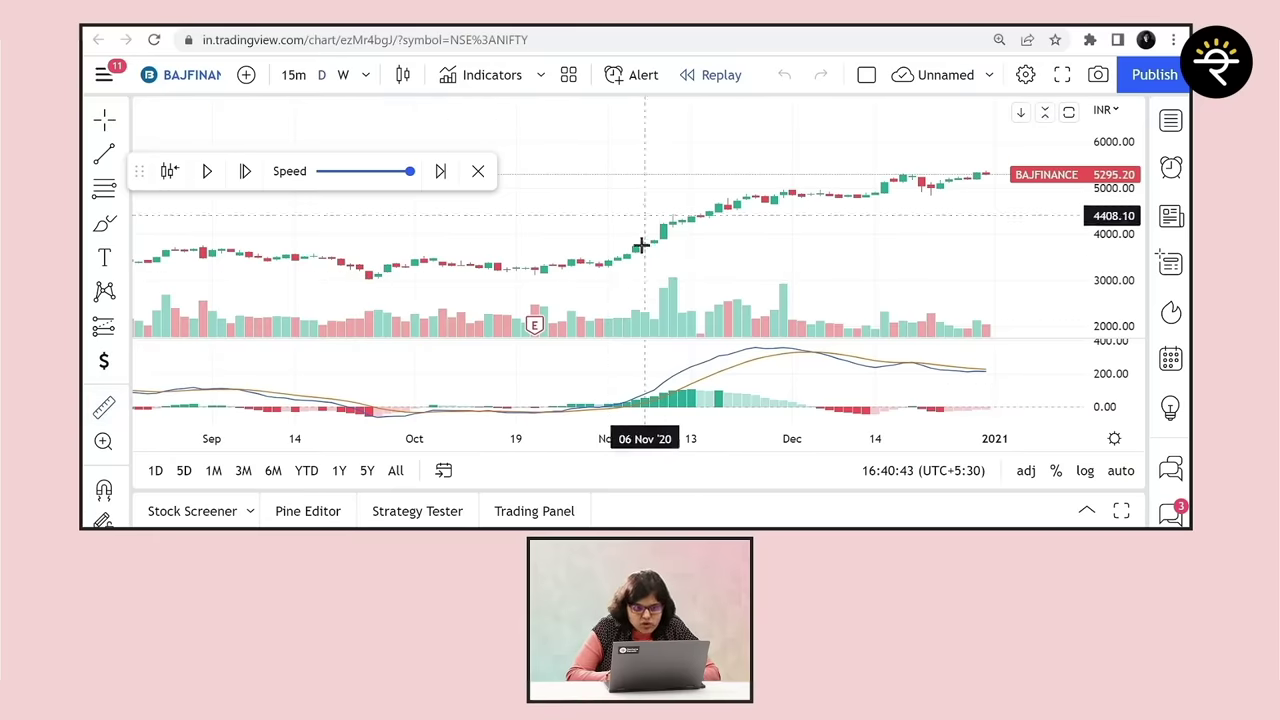
# Measure the price move on the chart starting from 23 October 2020
pyautogui.keyDown('shift'); pyautogui.click(565, 285); pyautogui.keyUp('shift')
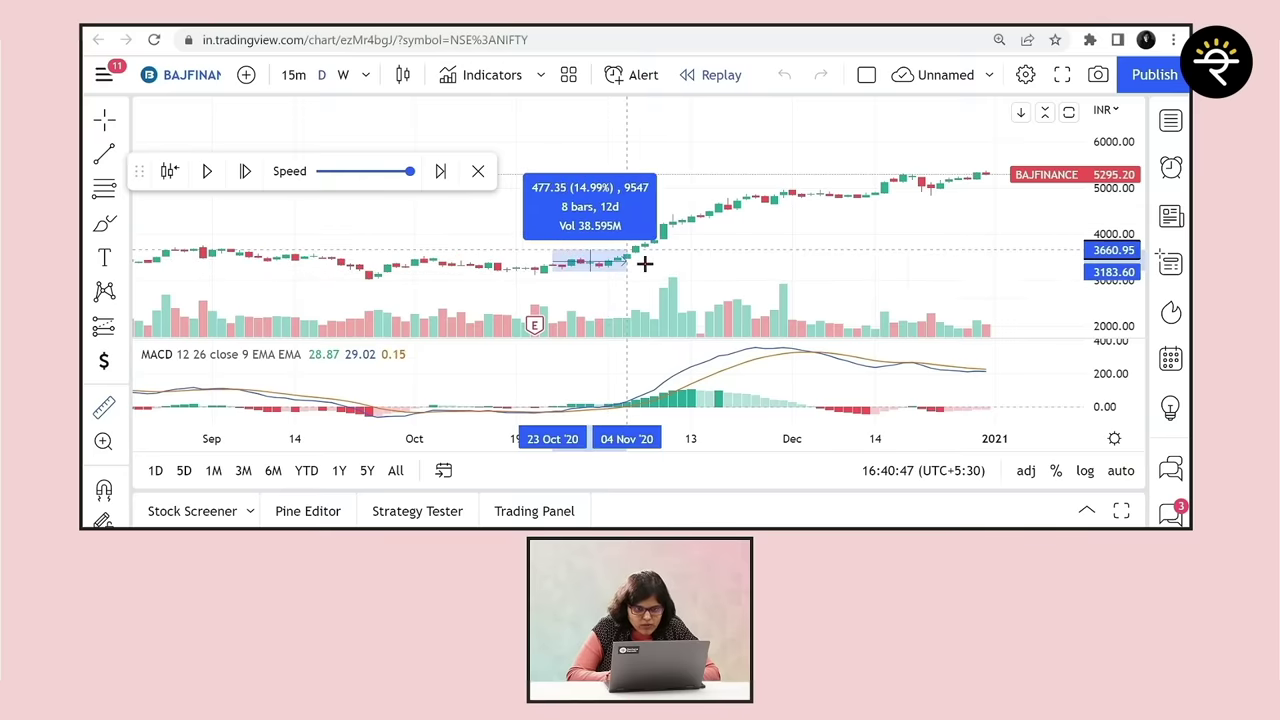